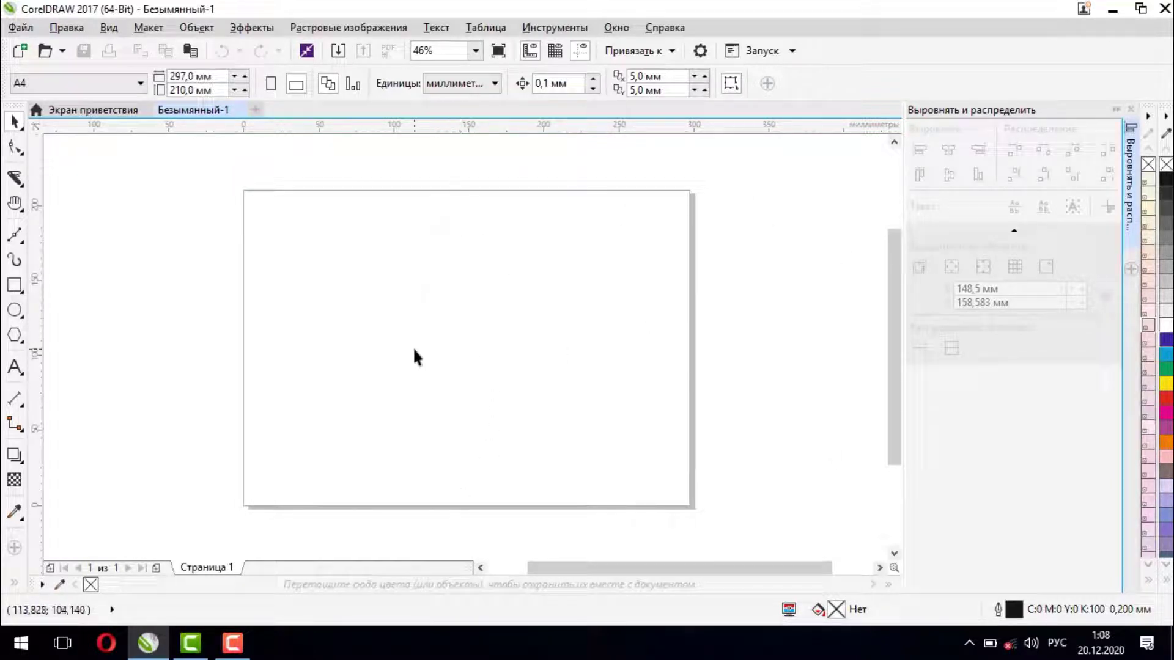
Draw a square about 20 mm wide in the upper middle of the page with the Rectangle tool.
click(17, 288)
click(67, 293)
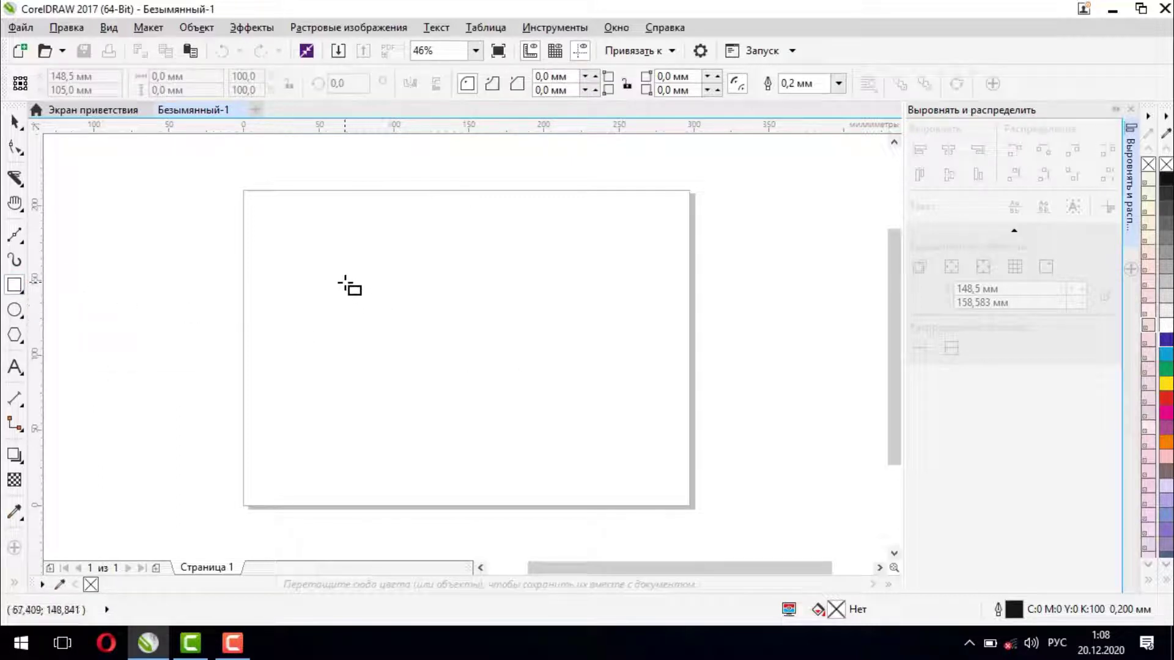
drag(395, 282, 419, 308)
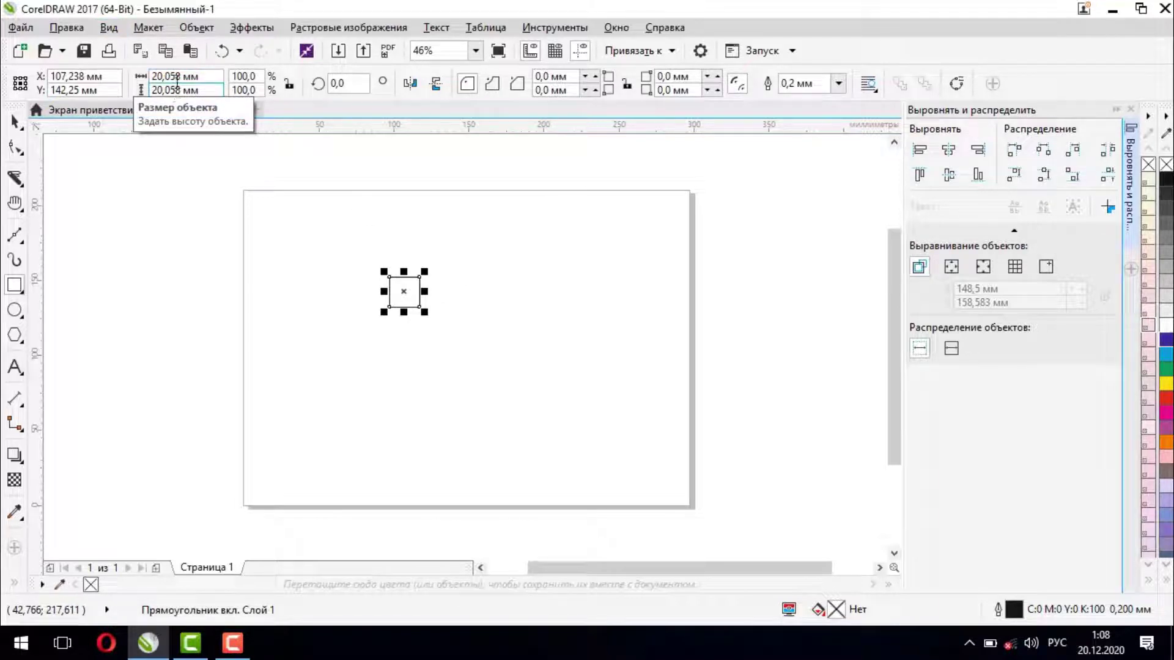
Resize the square to 10 × 10 mm with locked proportions and round its corners to 2 mm.
click(289, 86)
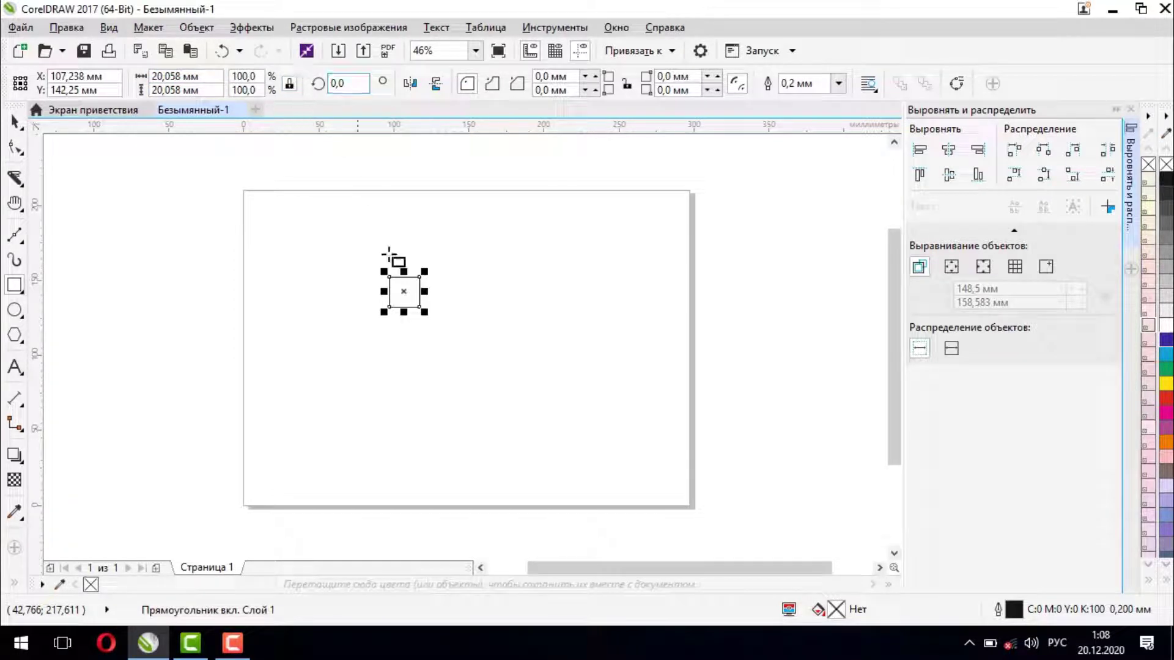
double_click(181, 76)
text(10)
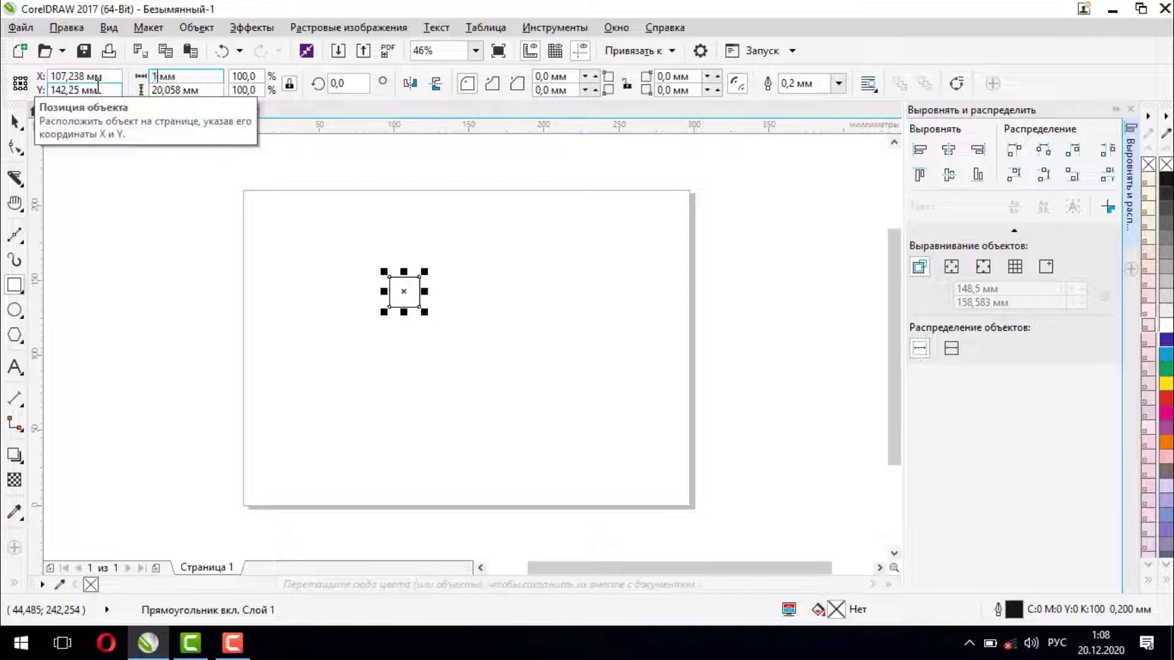
double_click(181, 89)
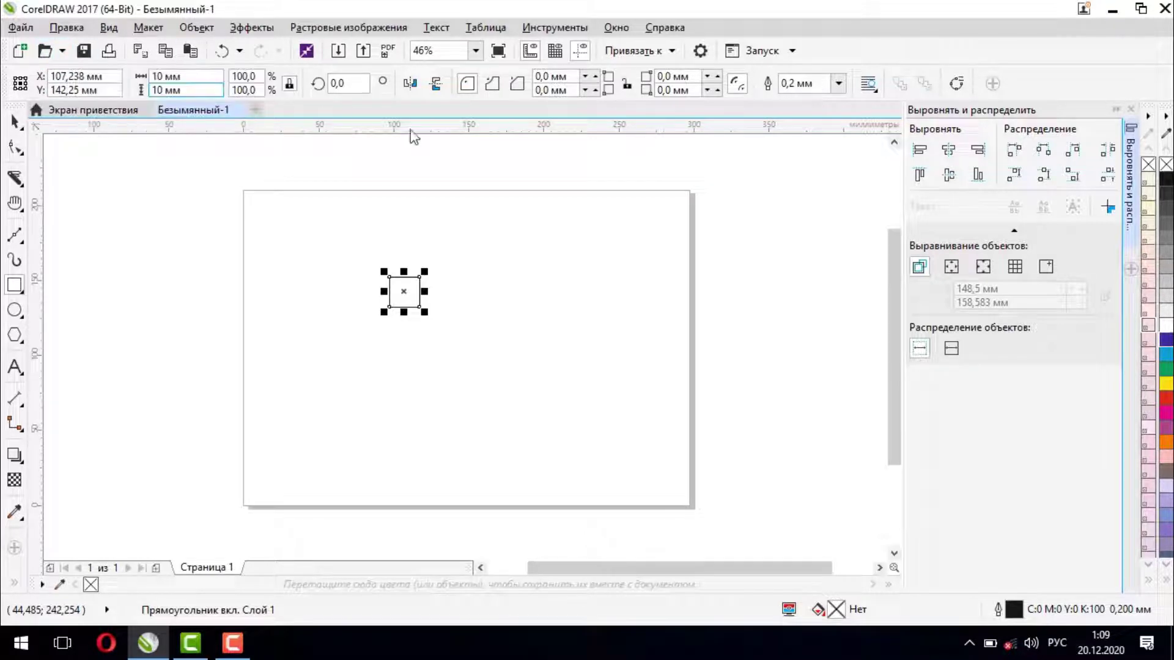
key(Return)
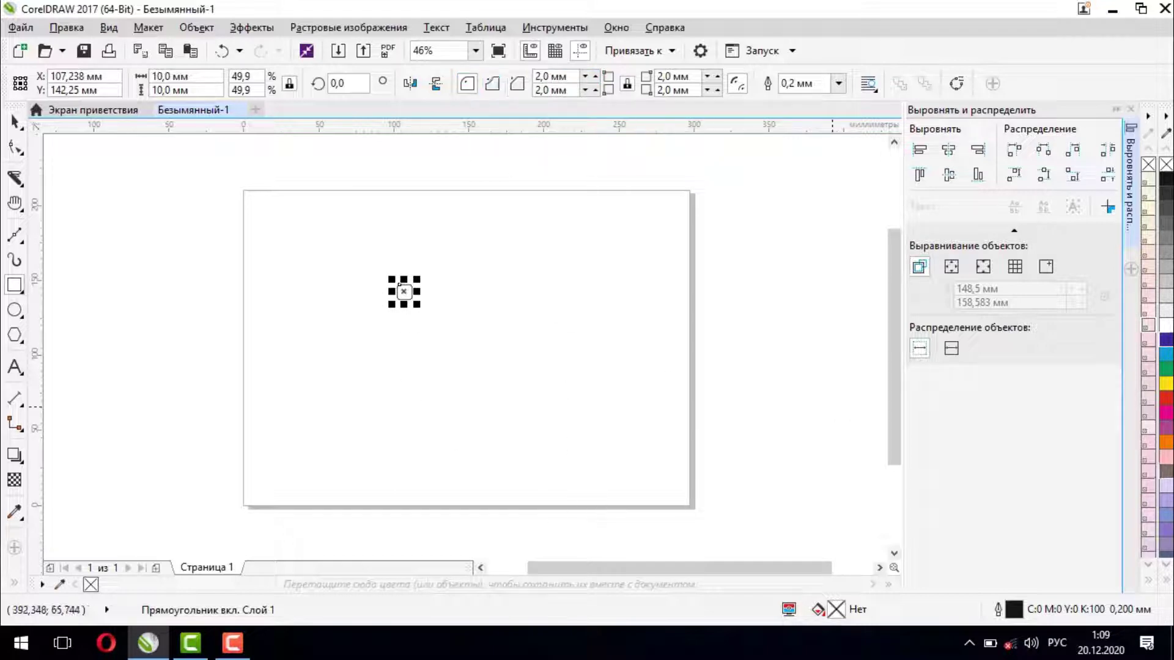
Fill the rounded square with red and centre it on the page.
click(1165, 400)
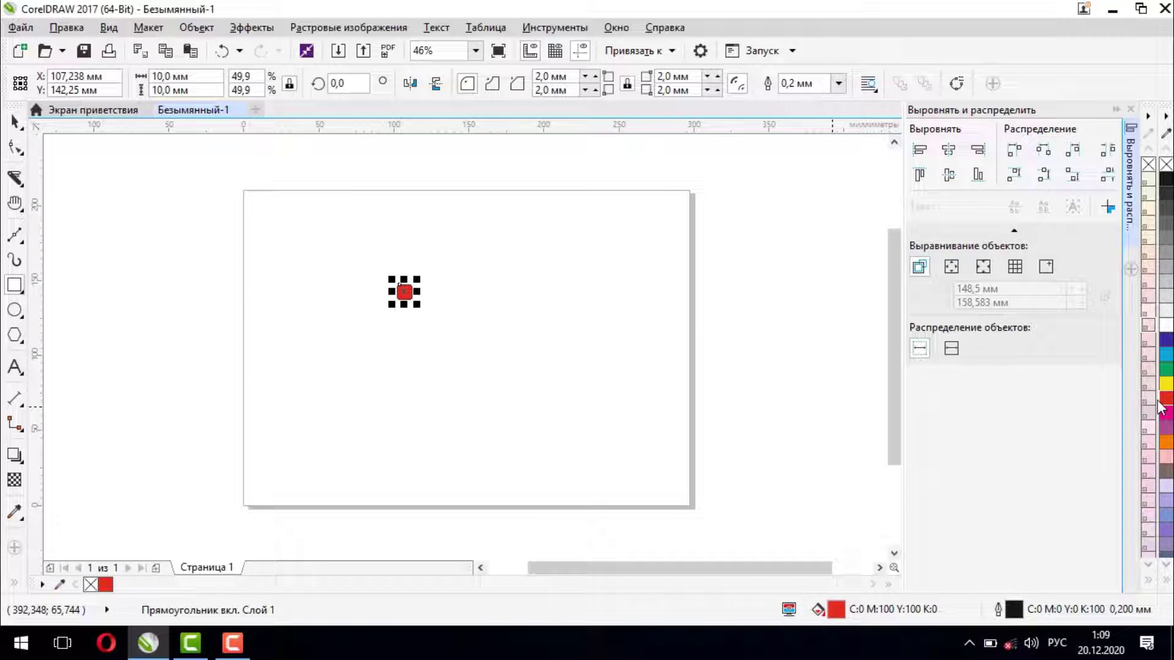
key(p)
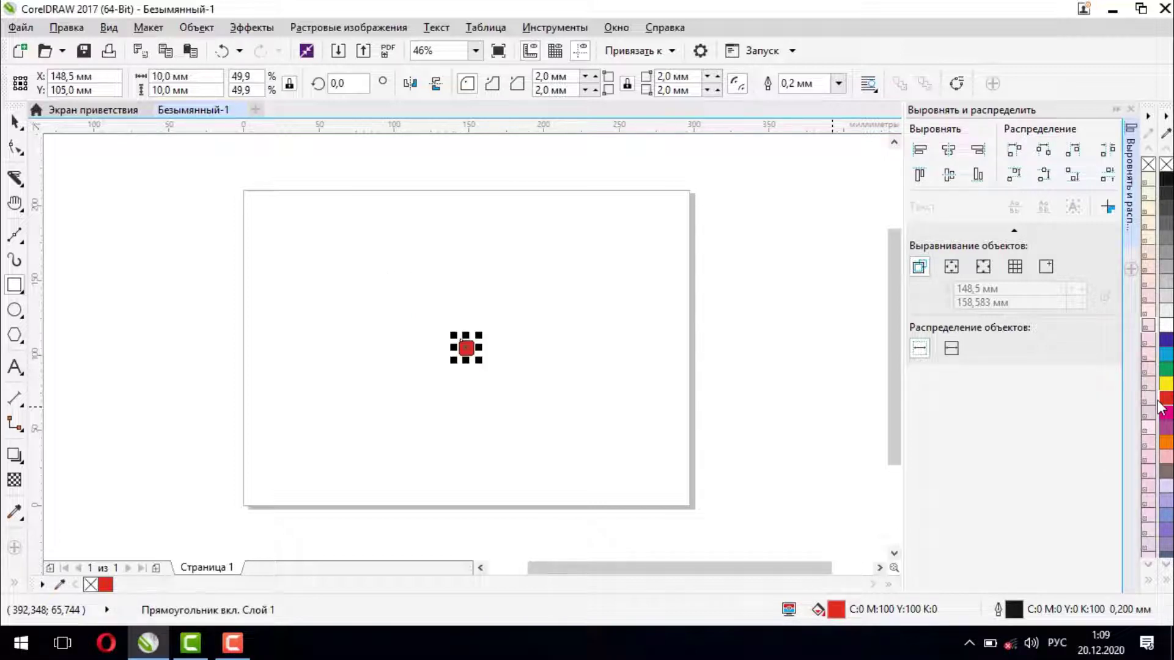
Open the Position transformation settings and select the red square.
scroll(678, 446, up, 3)
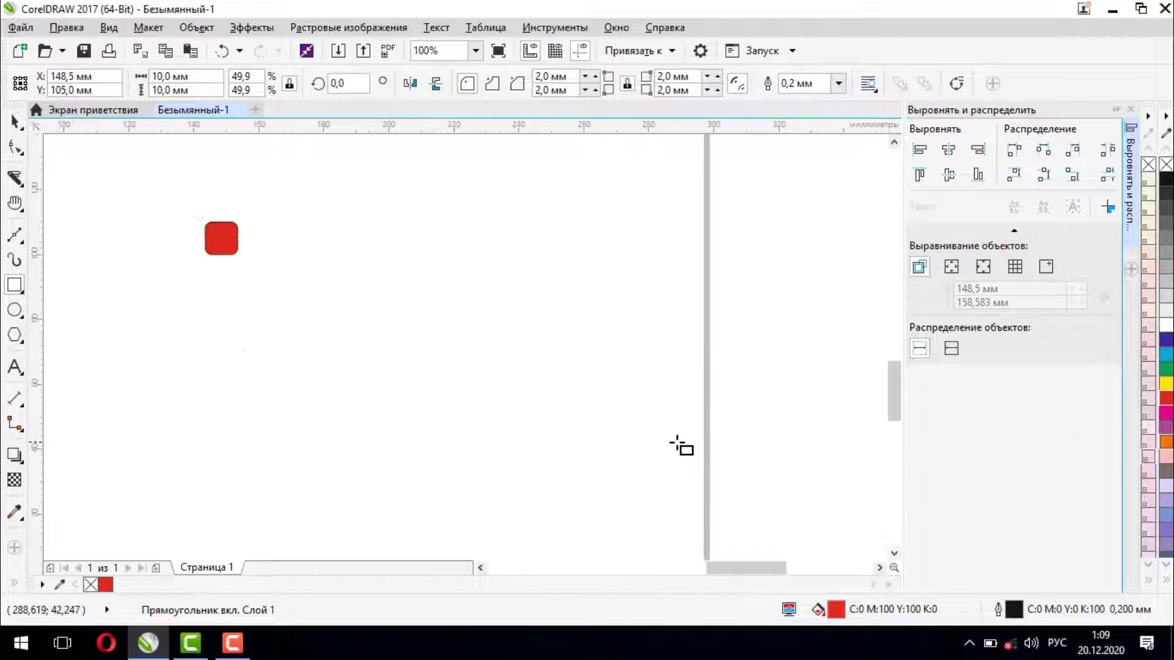
scroll(679, 446, down, 4)
scroll(686, 442, up, 2)
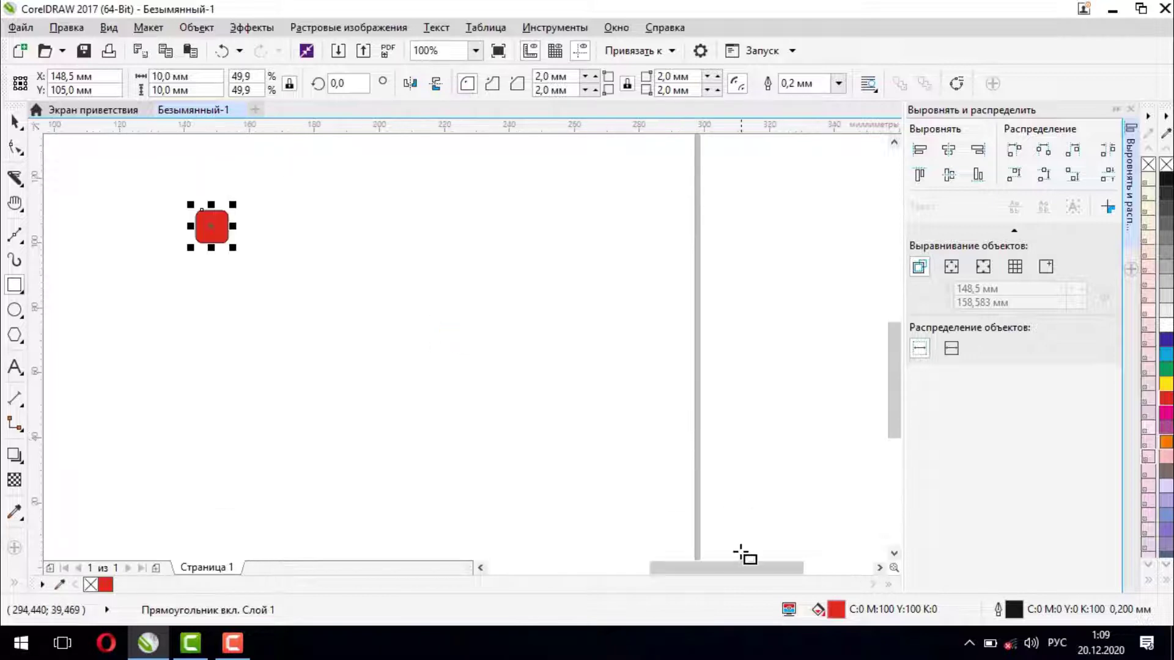
drag(732, 577, 681, 577)
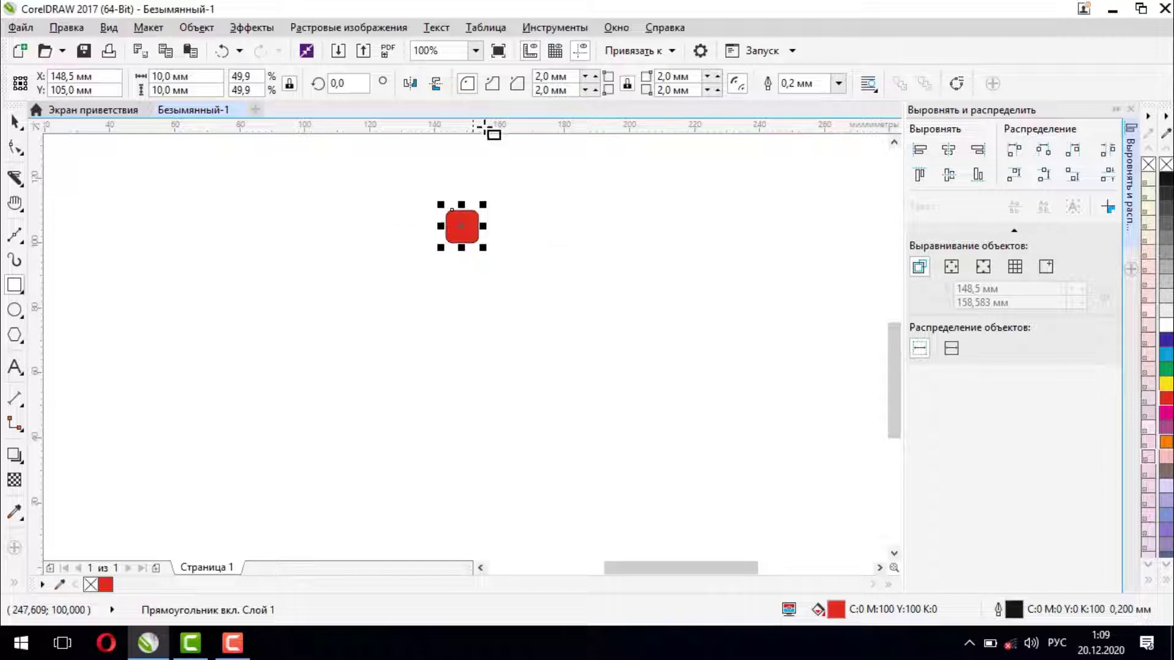
key(space)
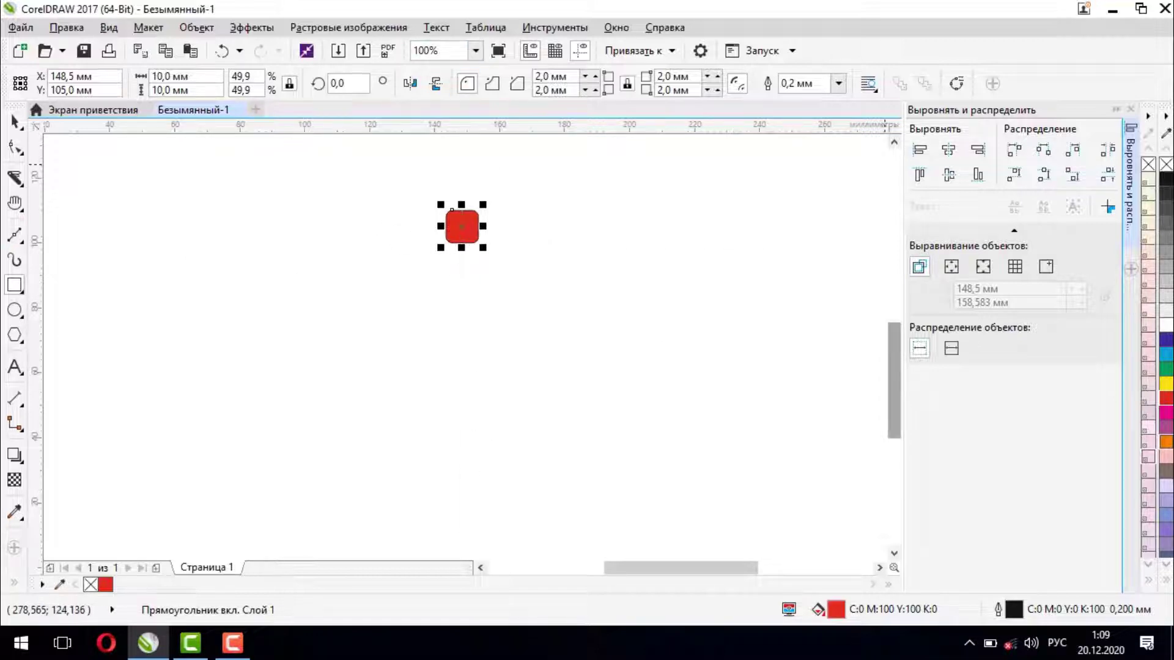
click(197, 28)
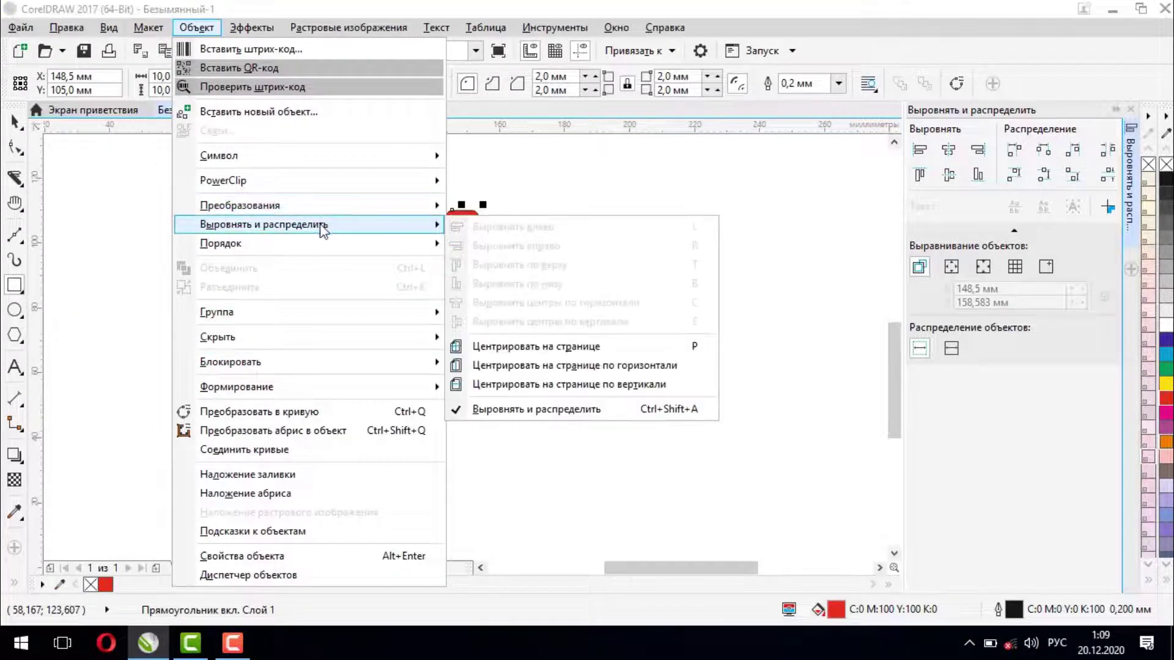
mouse_move(313, 214)
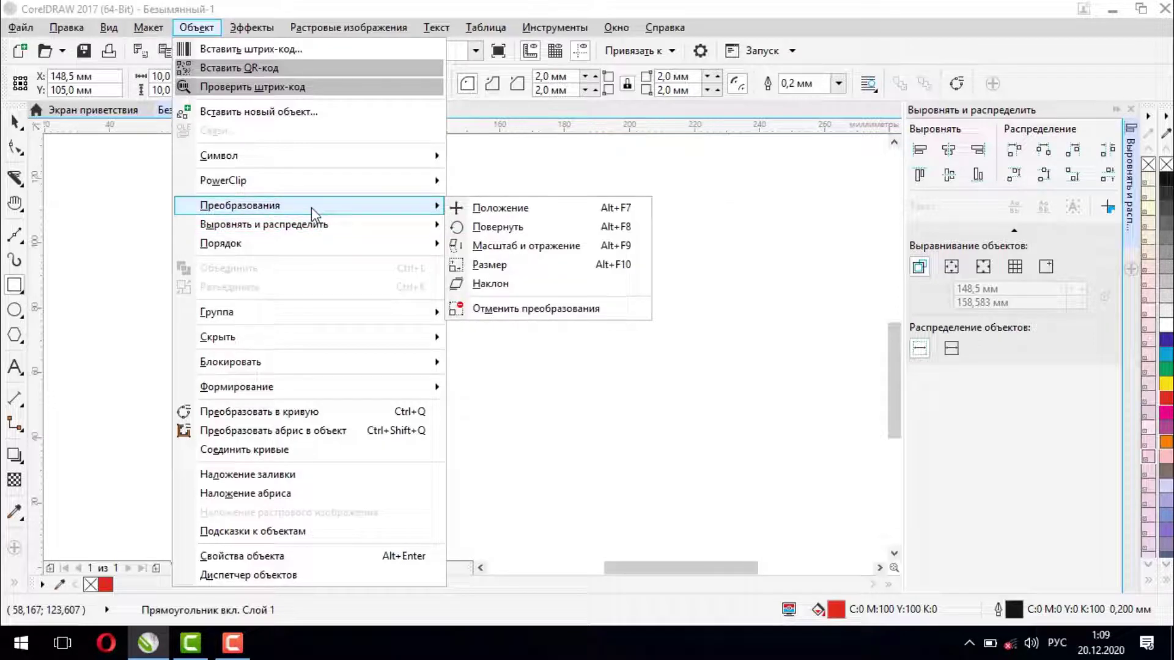
click(505, 211)
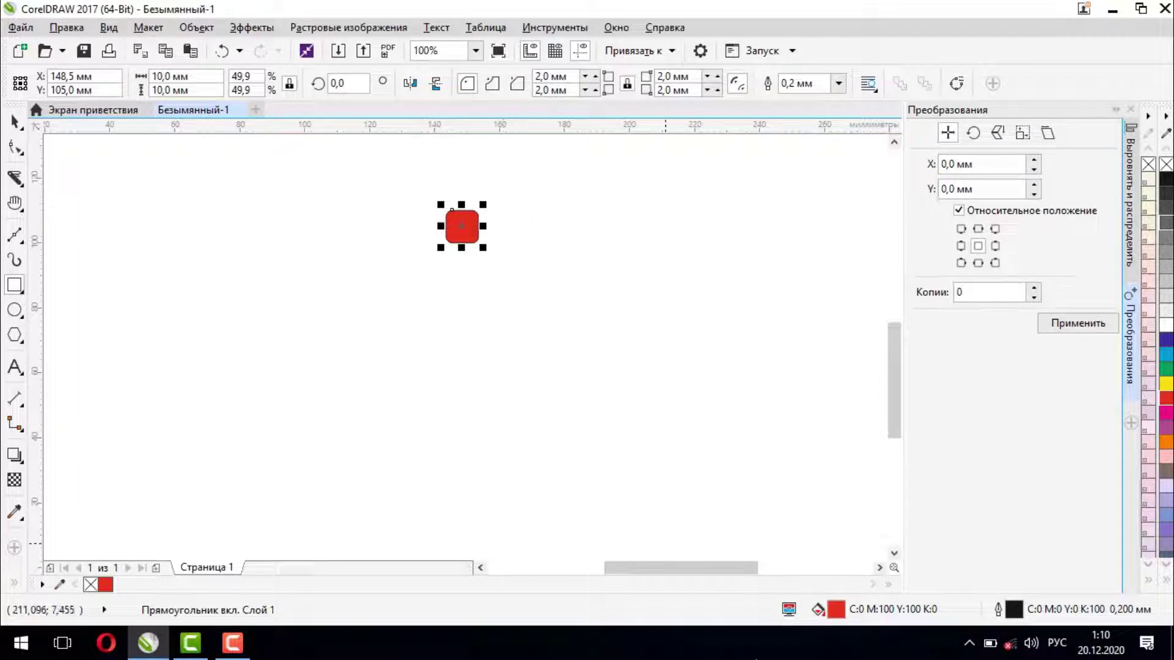
key(space)
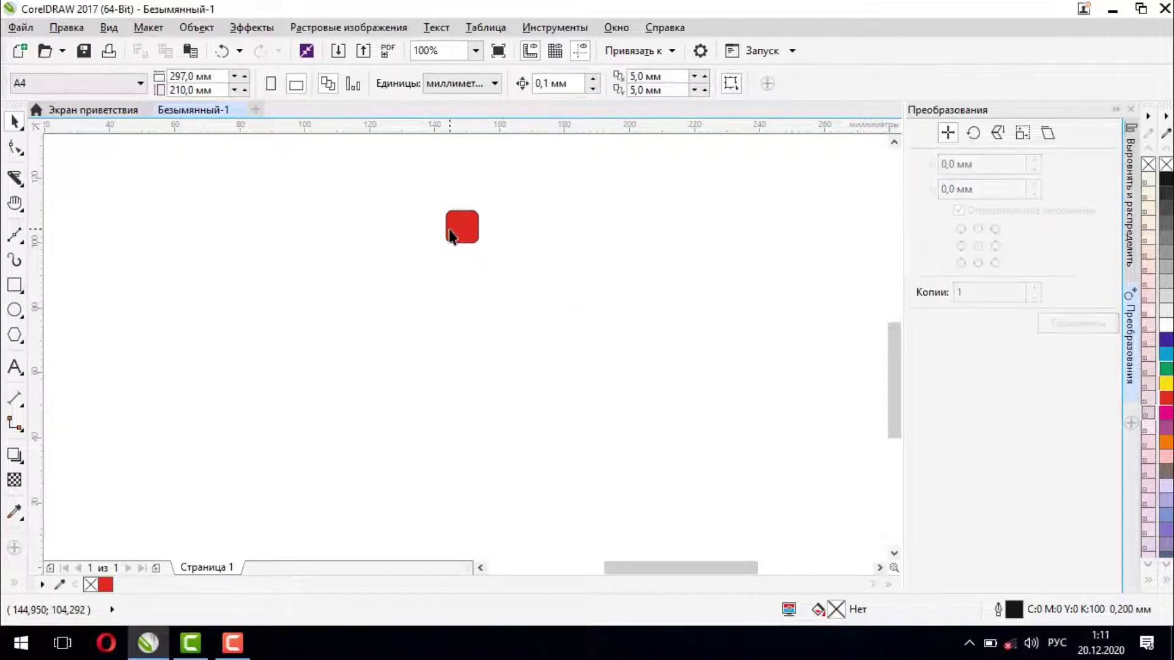
click(453, 231)
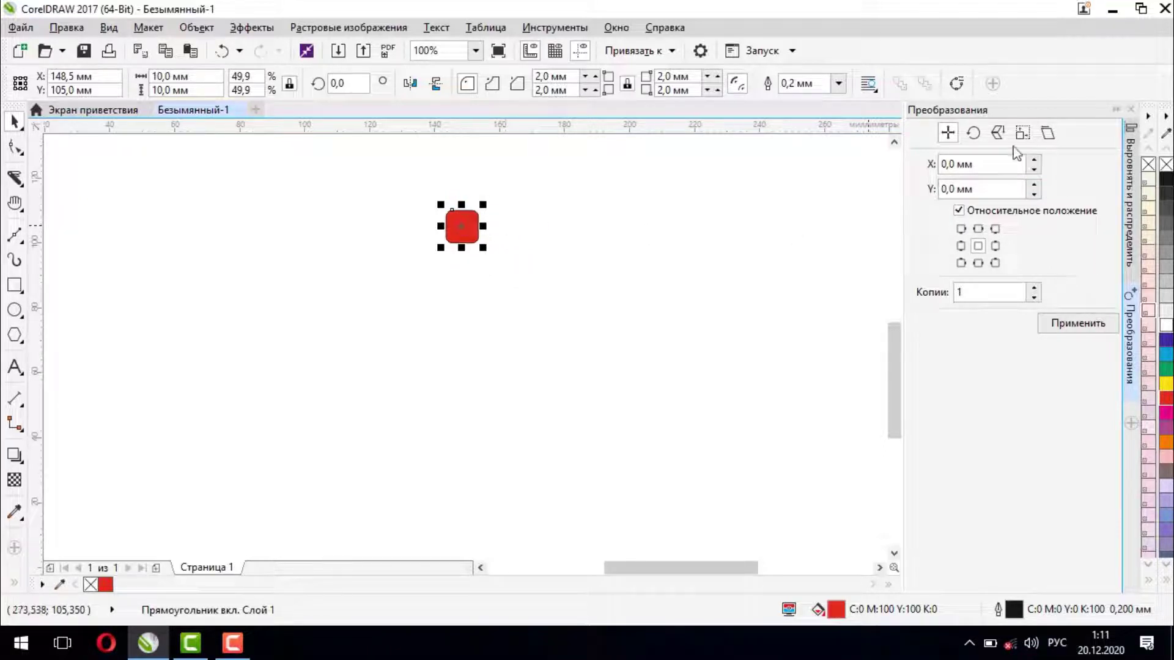
Try making three copies of the red square at a 10 mm horizontal offset, and undo them.
click(952, 165)
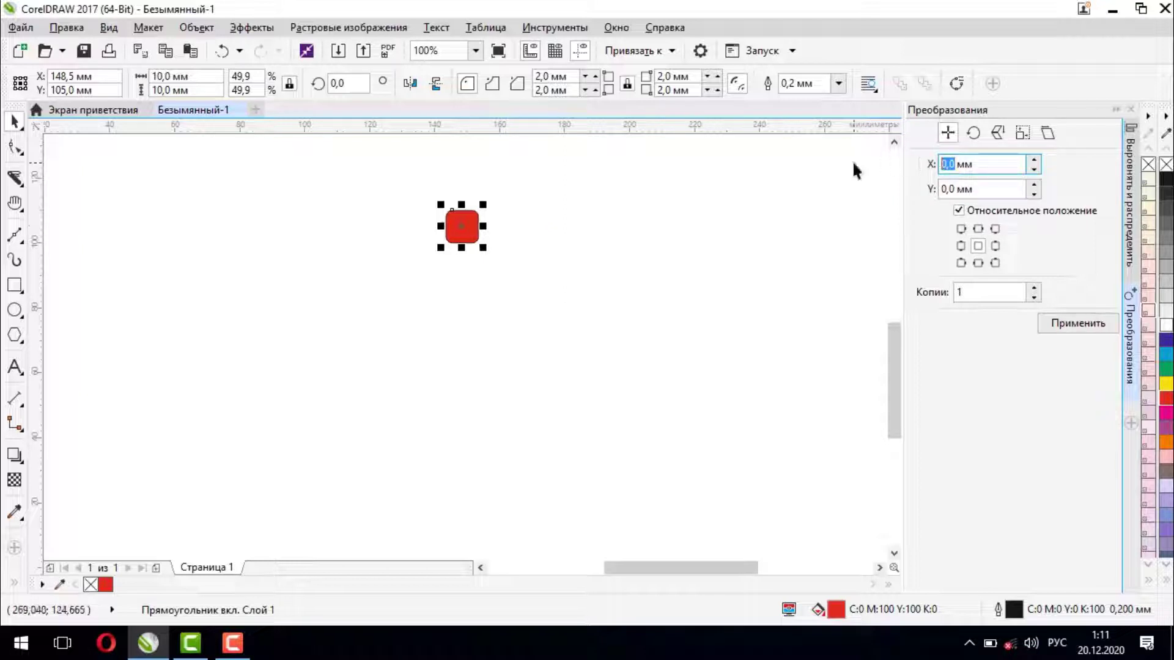
text(10)
click(1034, 287)
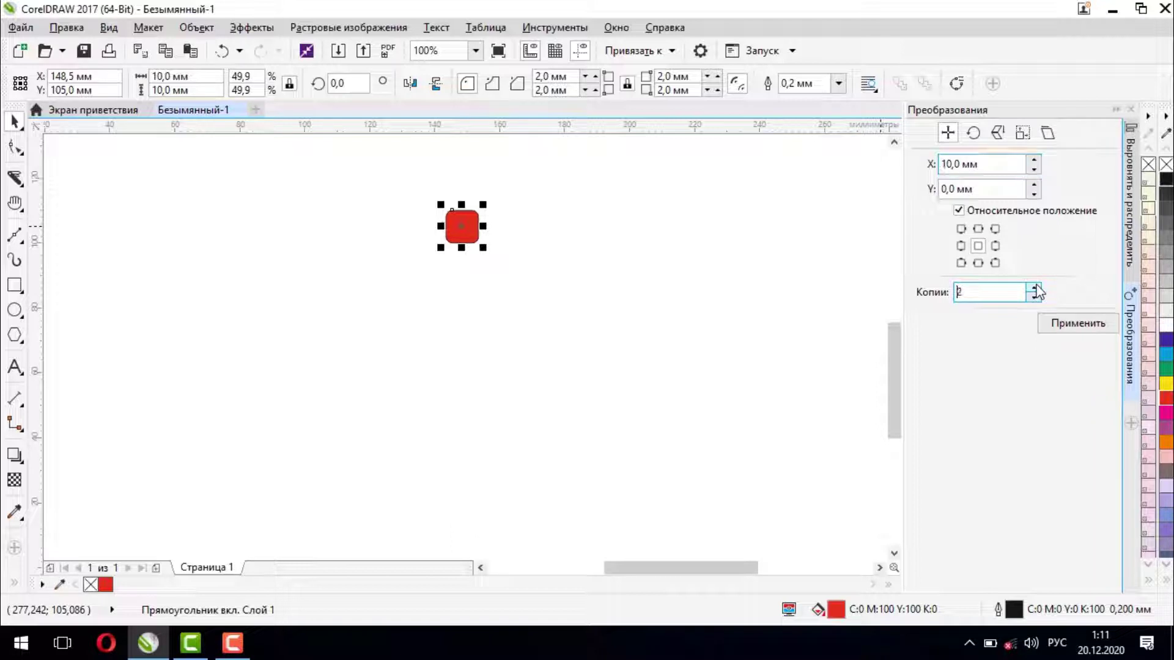
click(1078, 323)
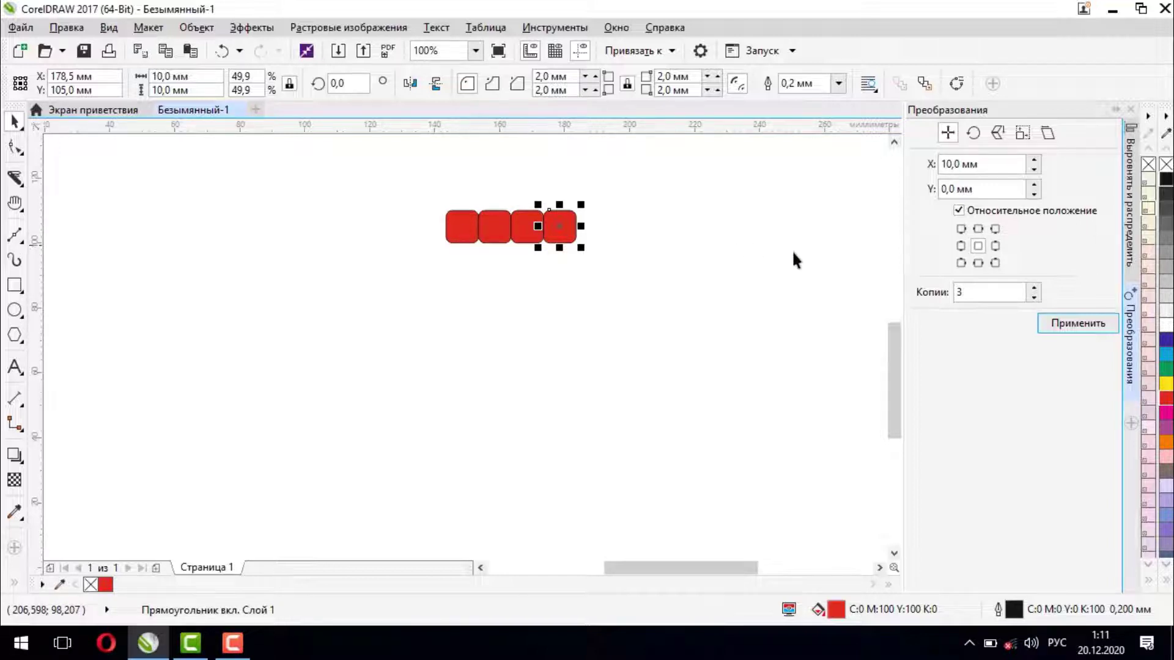
click(222, 53)
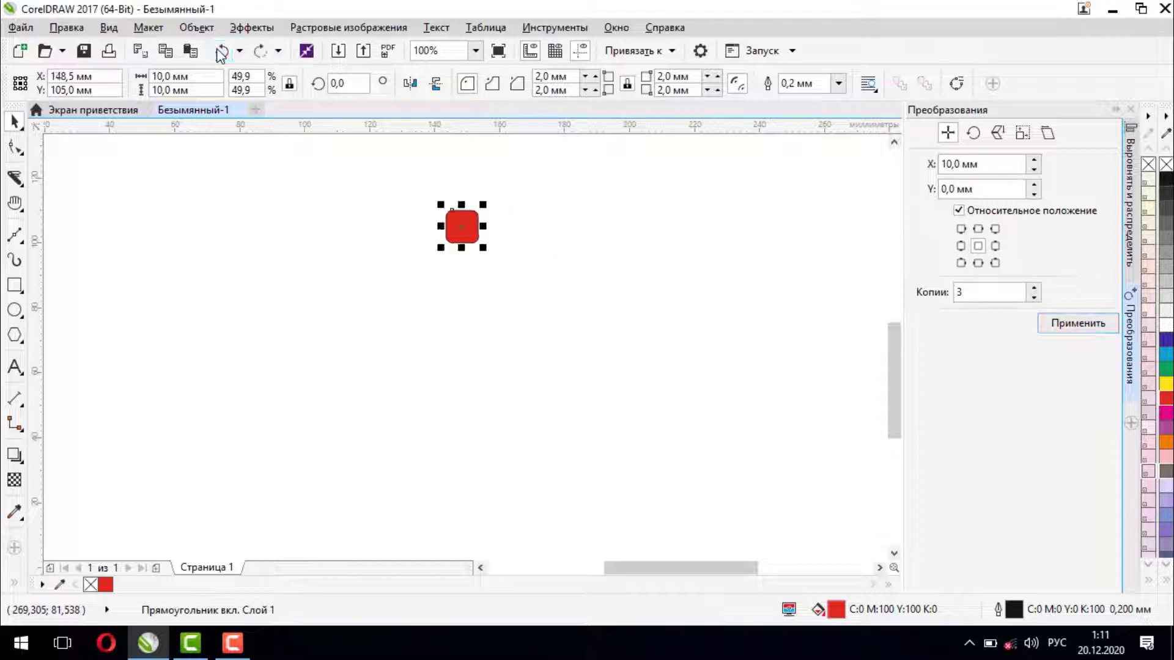
Make five copies of the red square to its right with a relative X offset of 15 mm.
click(955, 164)
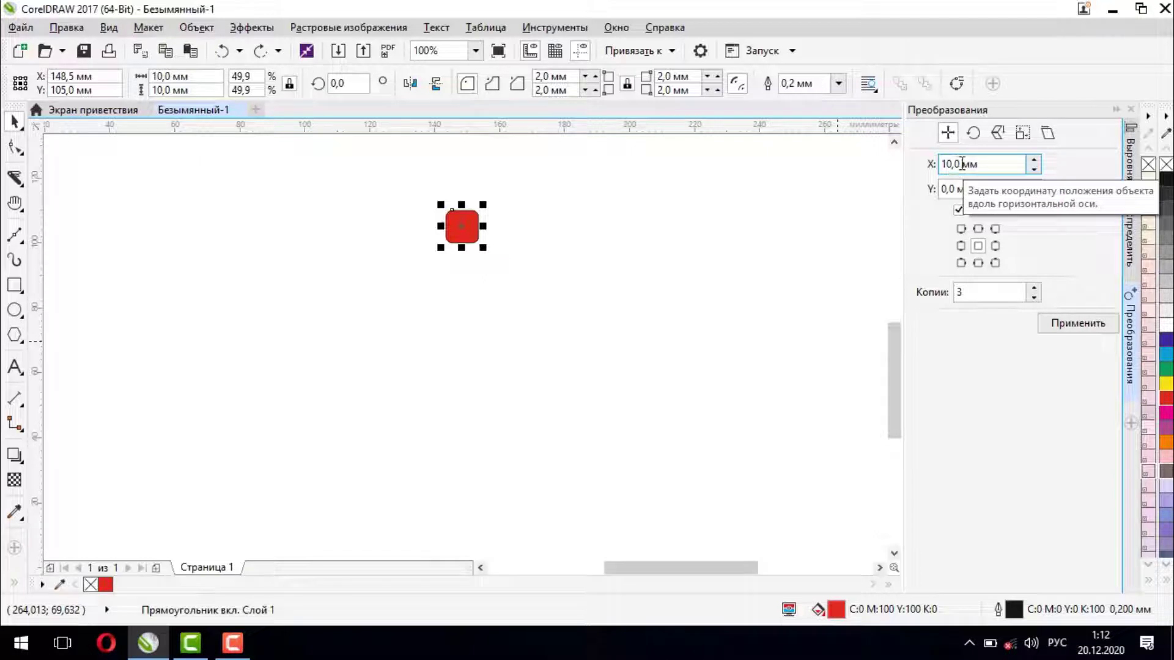
drag(962, 163, 944, 163)
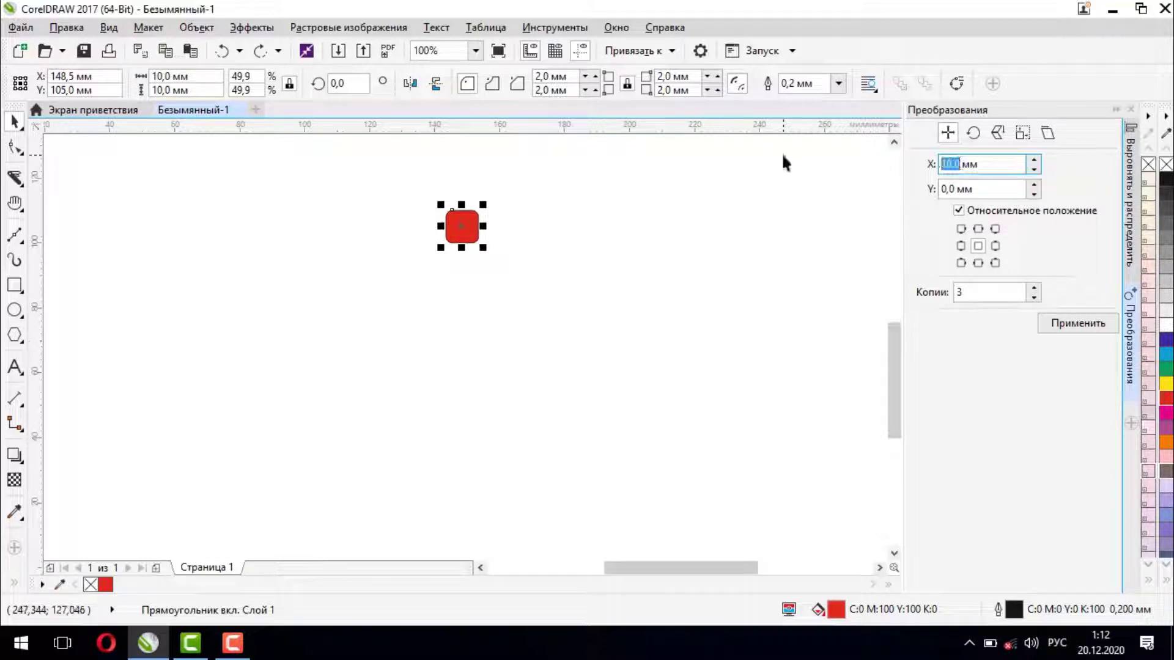
key(BackSpace)
text(5)
click(1032, 289)
click(1032, 288)
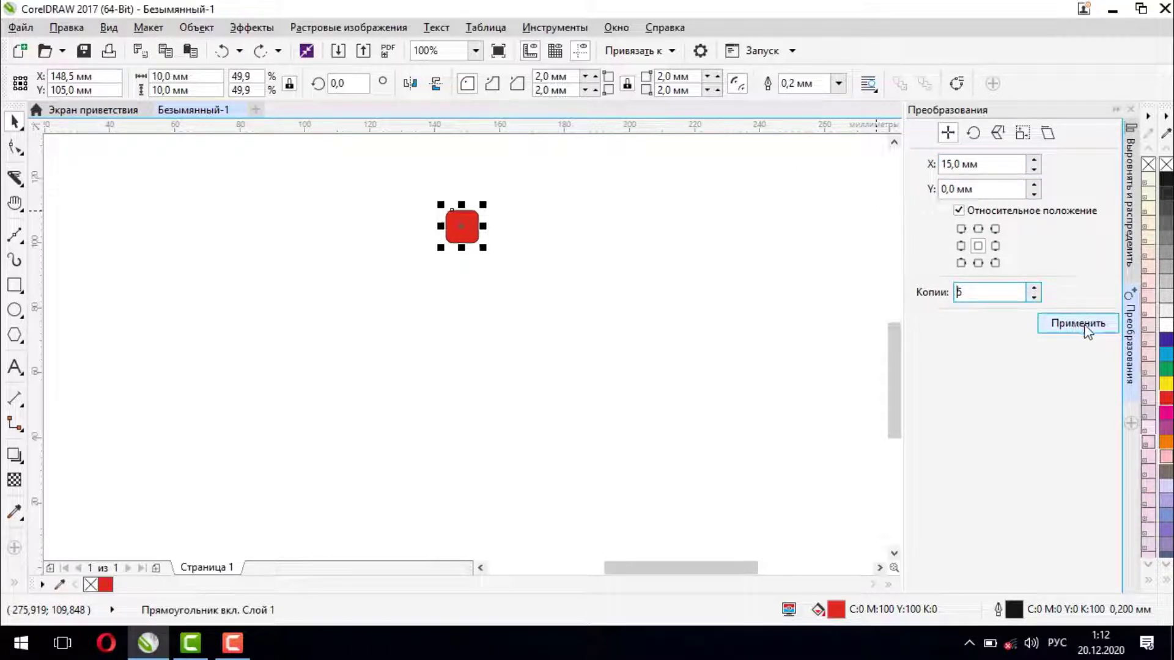
click(1082, 330)
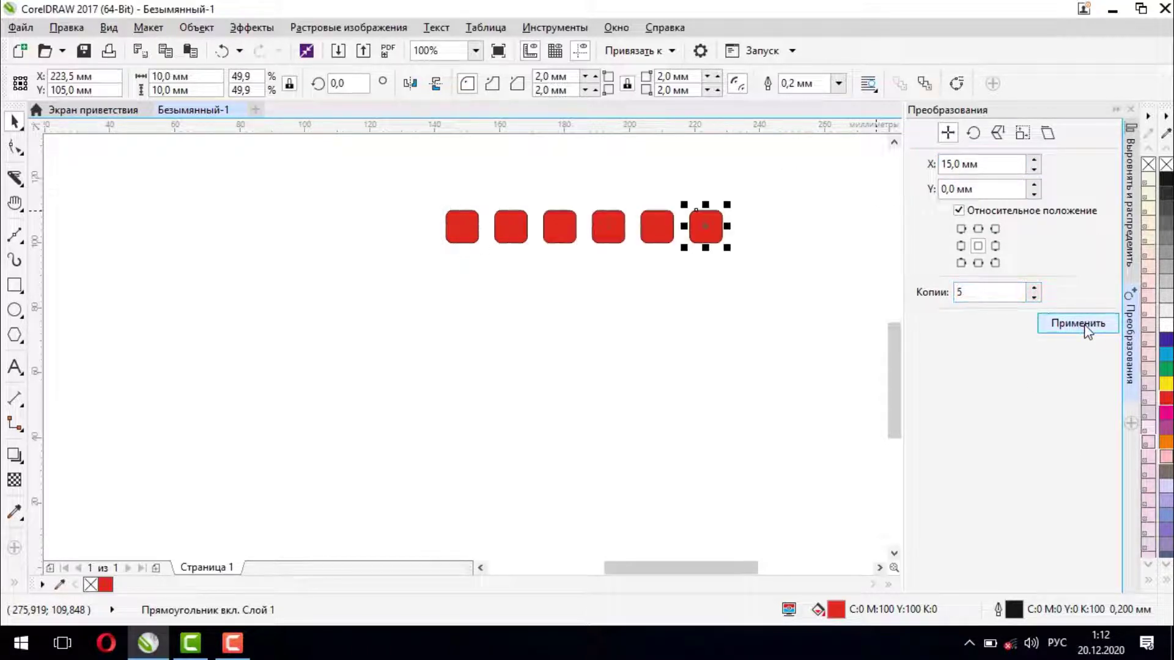
Make five copies of the original square to its left with a relative X offset of -15 mm.
click(470, 238)
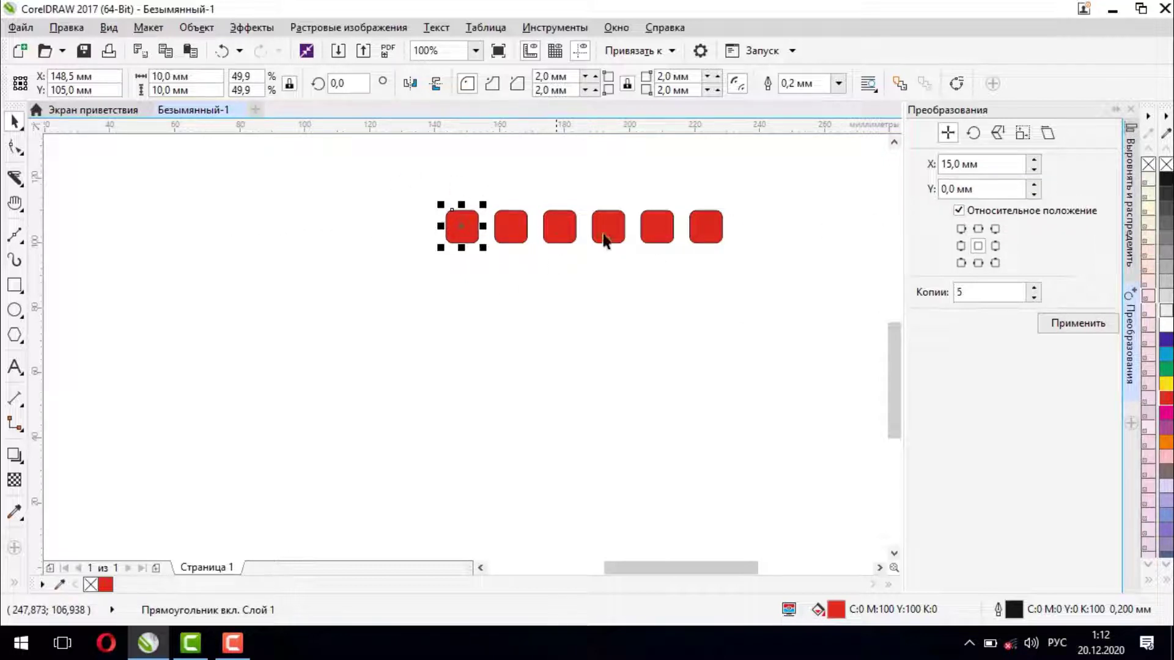
click(953, 164)
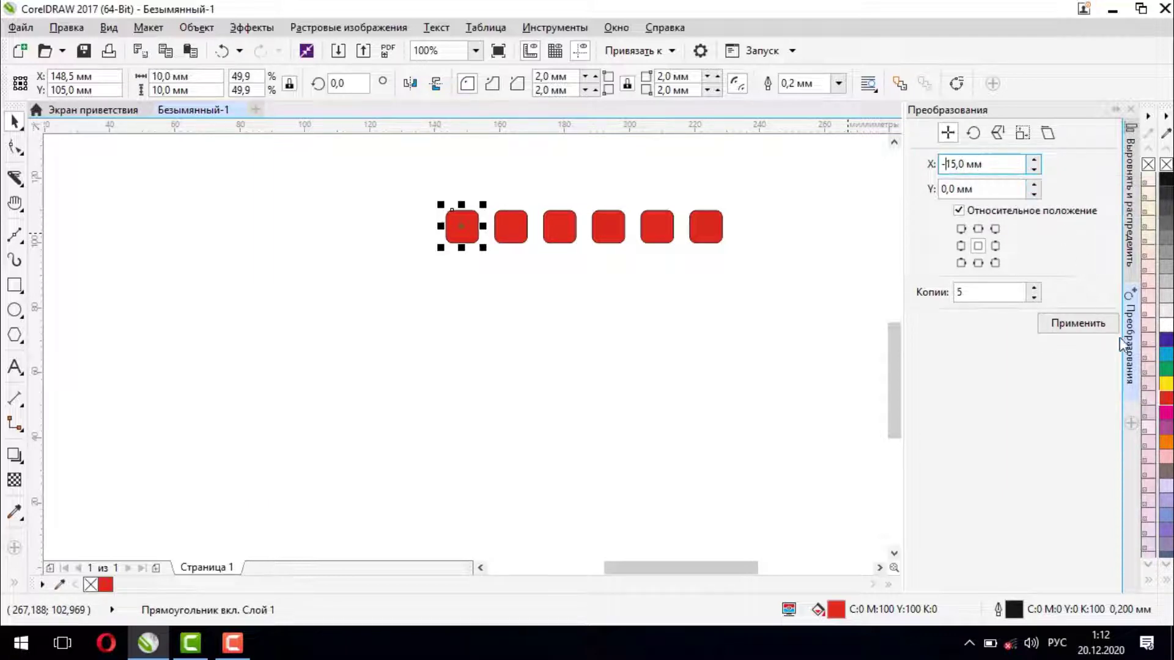
click(1097, 332)
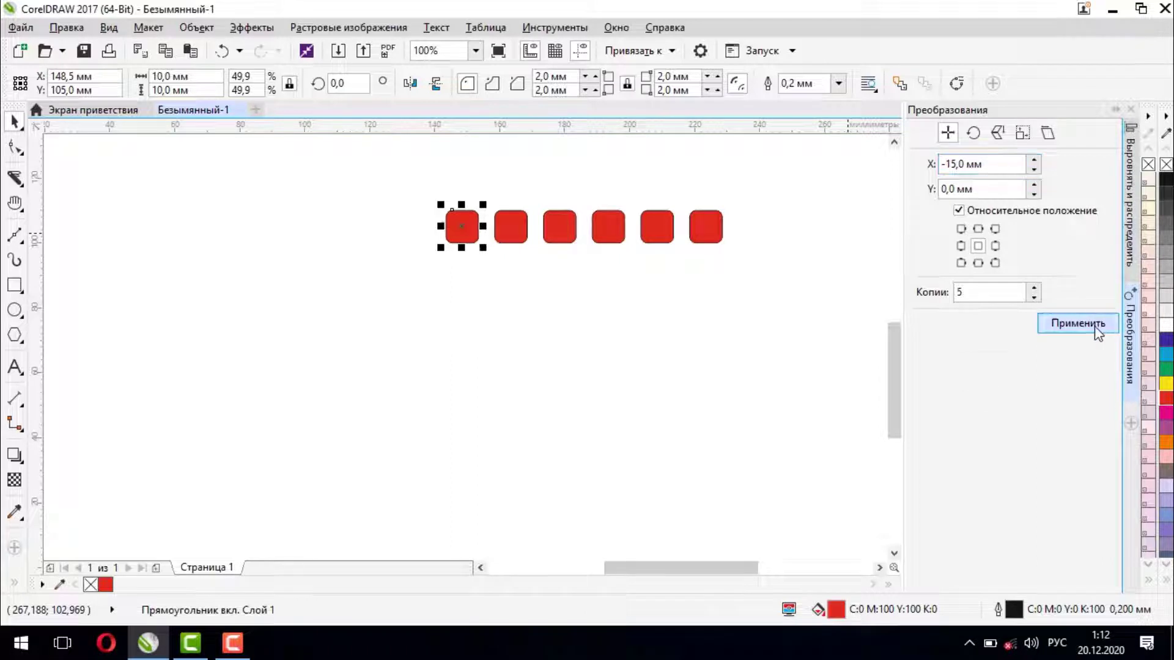
Make five copies of the central square upward with relative offsets of X 0 mm and Y 15 mm.
click(460, 225)
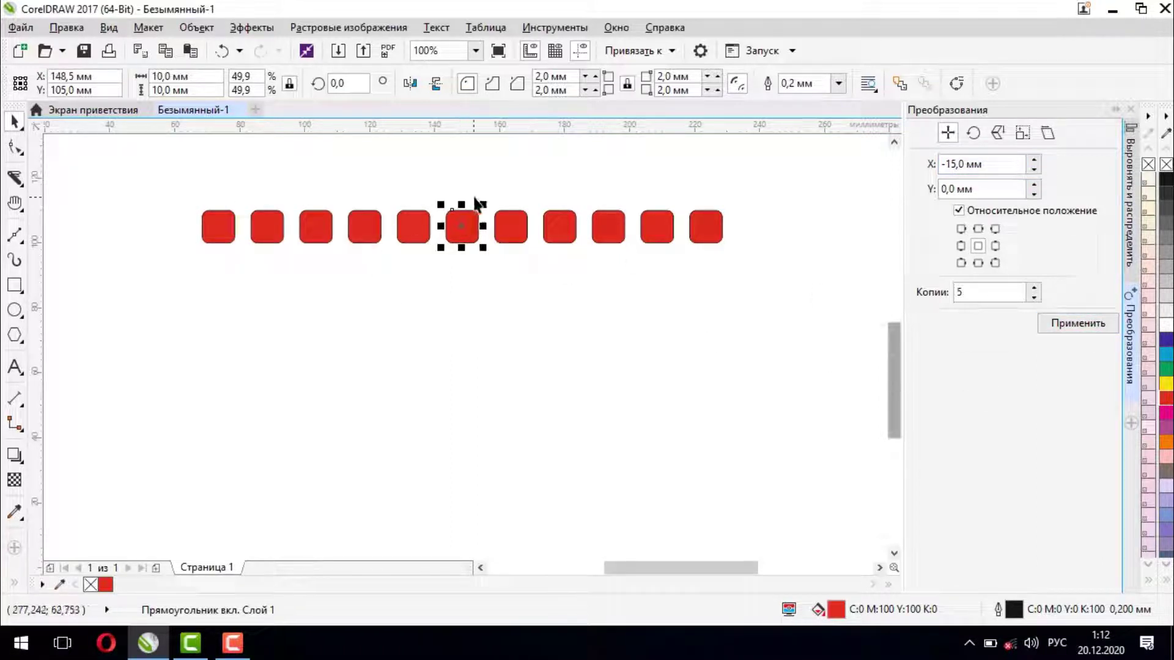
scroll(767, 483, down, 1)
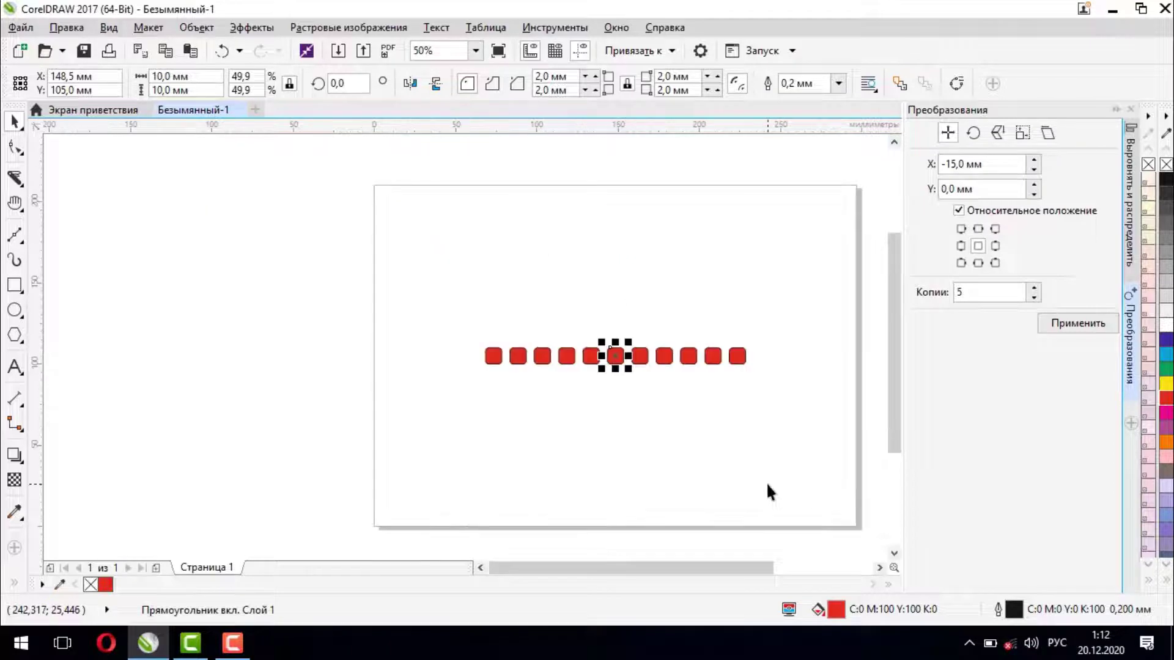
drag(968, 164, 756, 158)
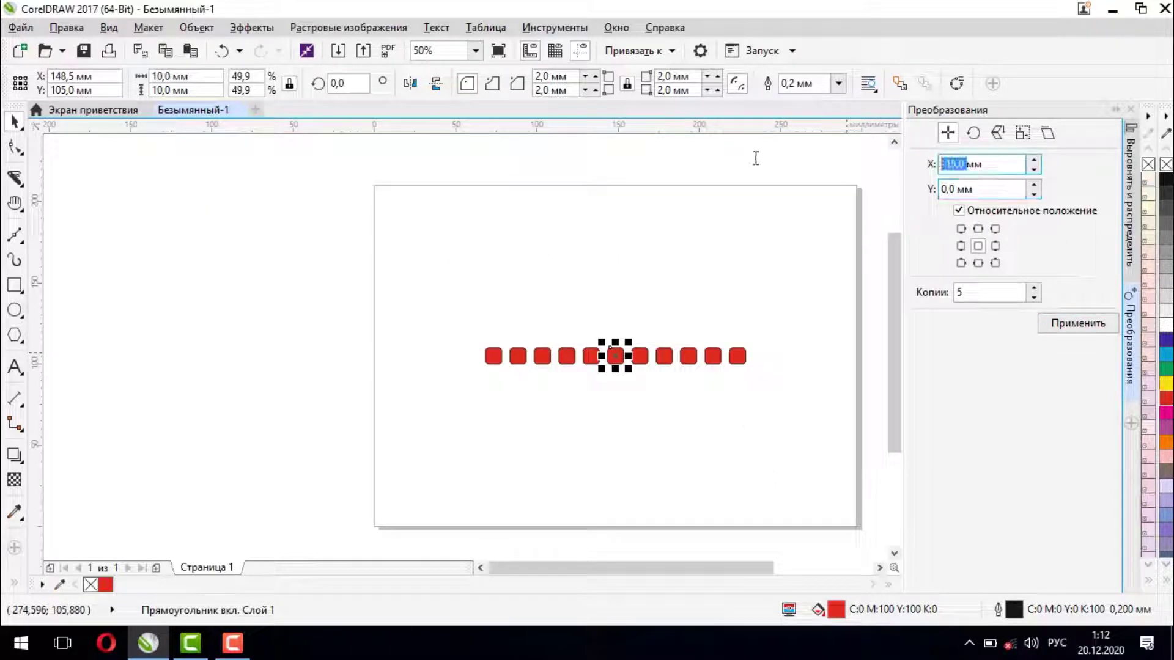
text(0)
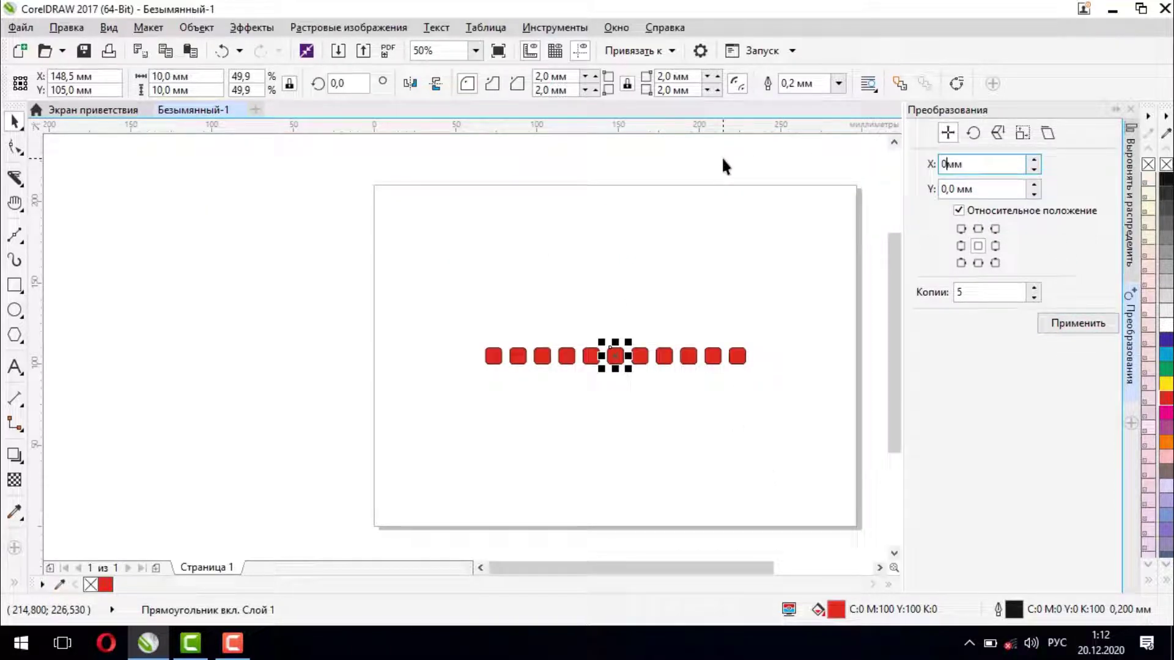
key(Tab)
text(10)
key(Return)
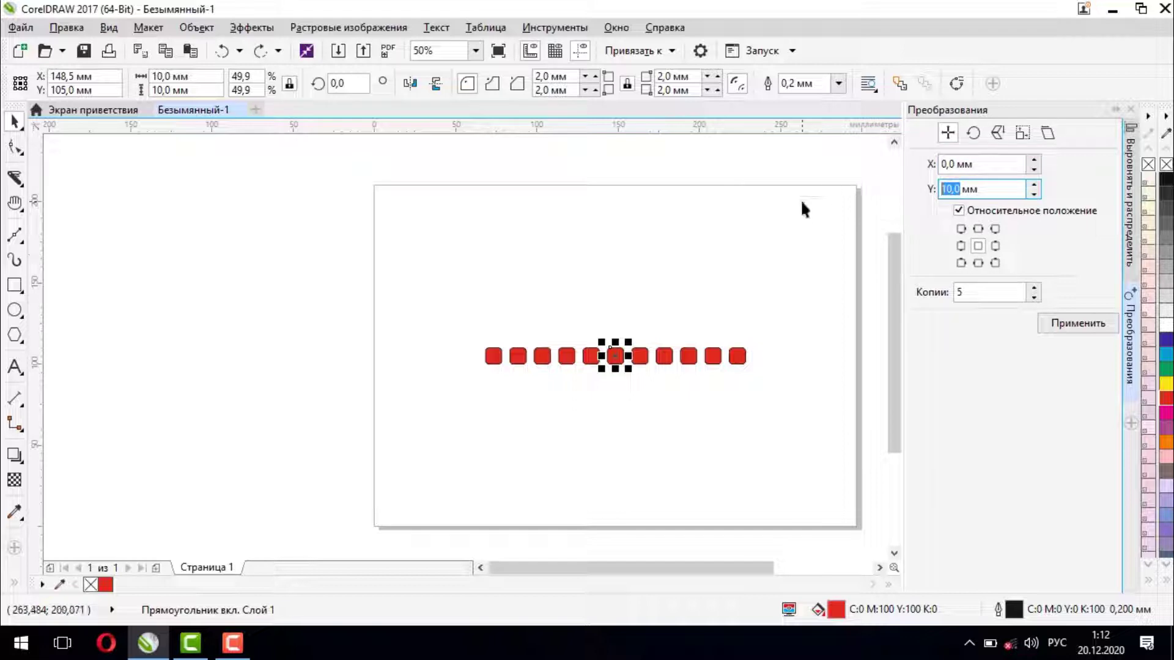
text(15)
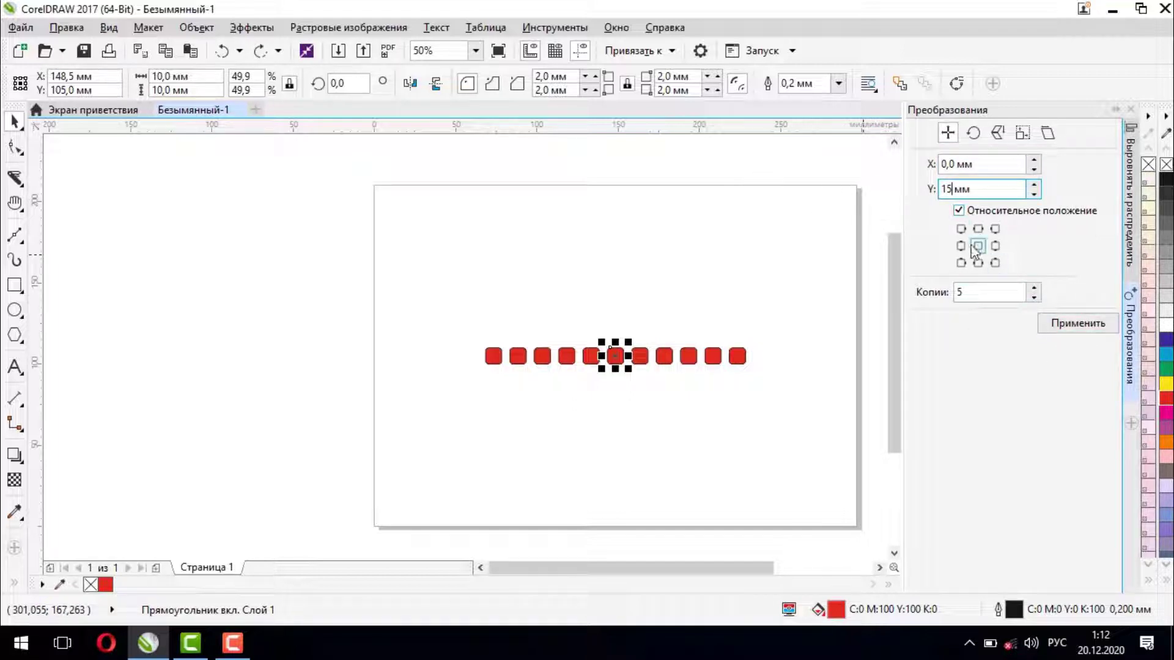
click(1075, 322)
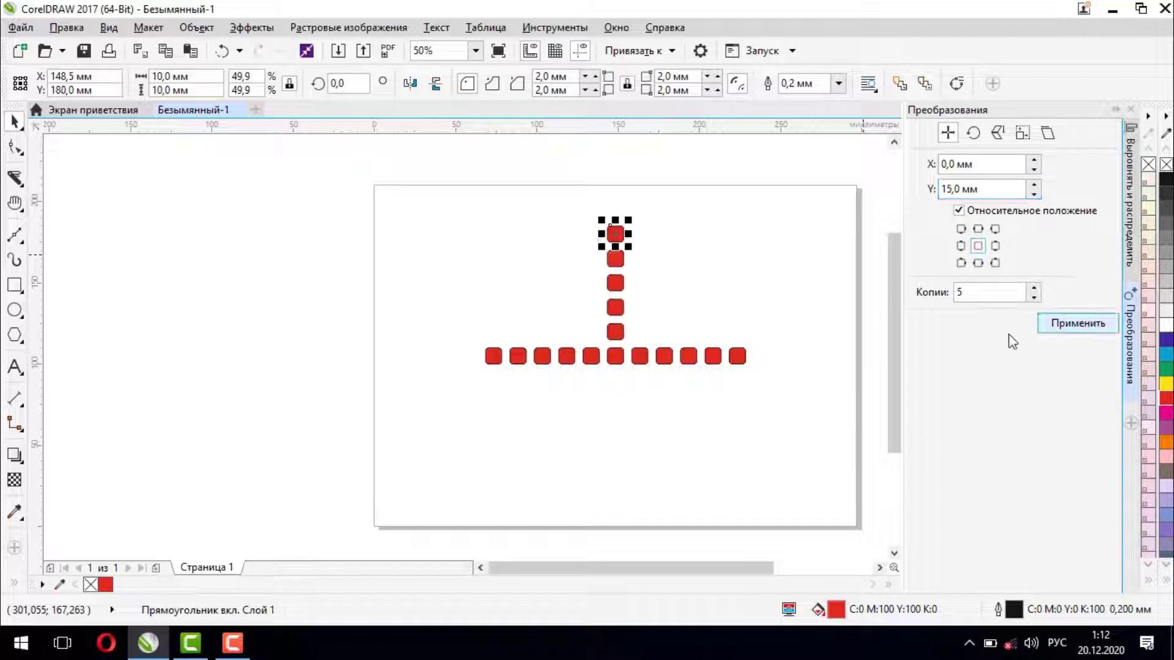
Make five copies of the central square downward with relative offsets of X 0 mm and Y -15 mm.
click(615, 354)
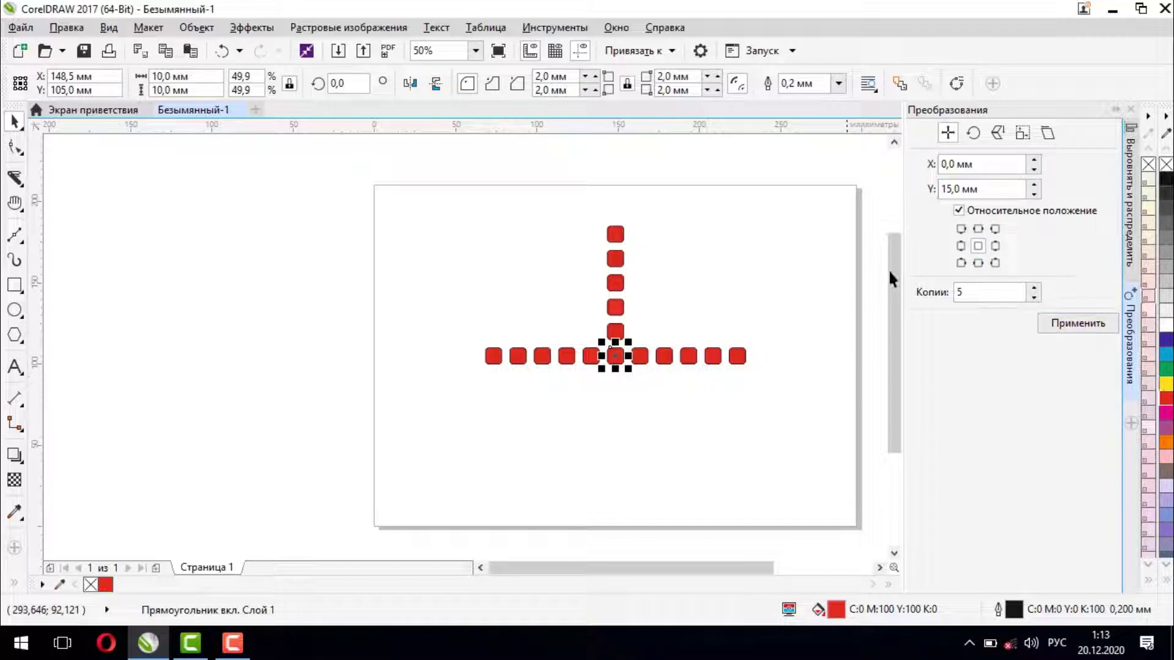
click(941, 190)
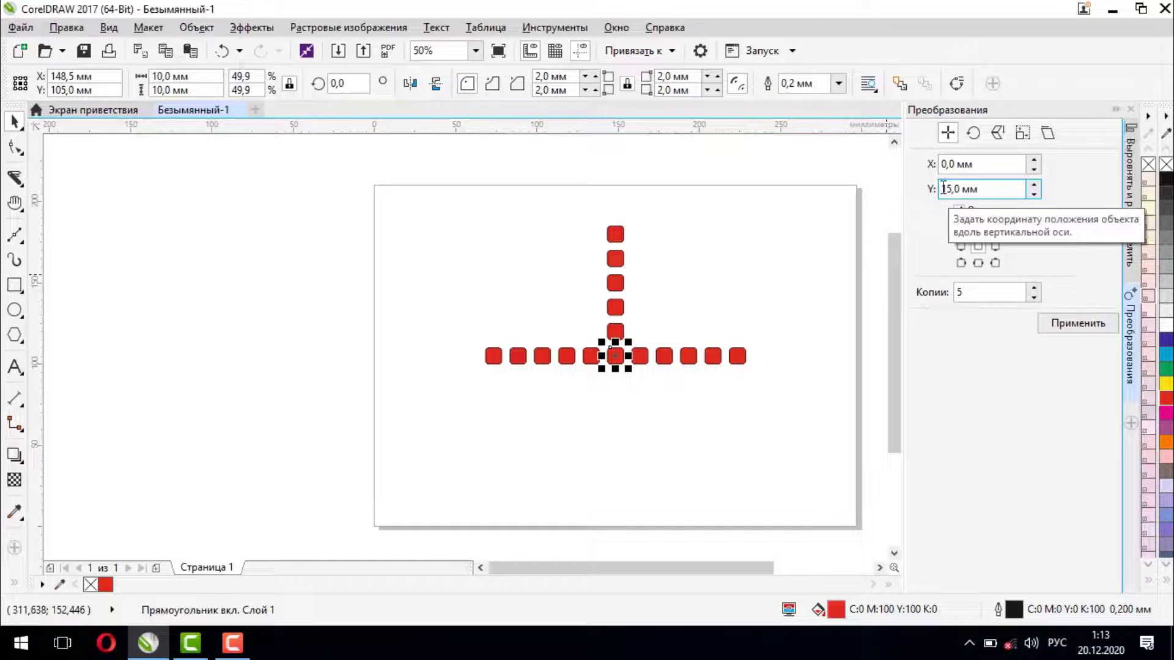
text(-)
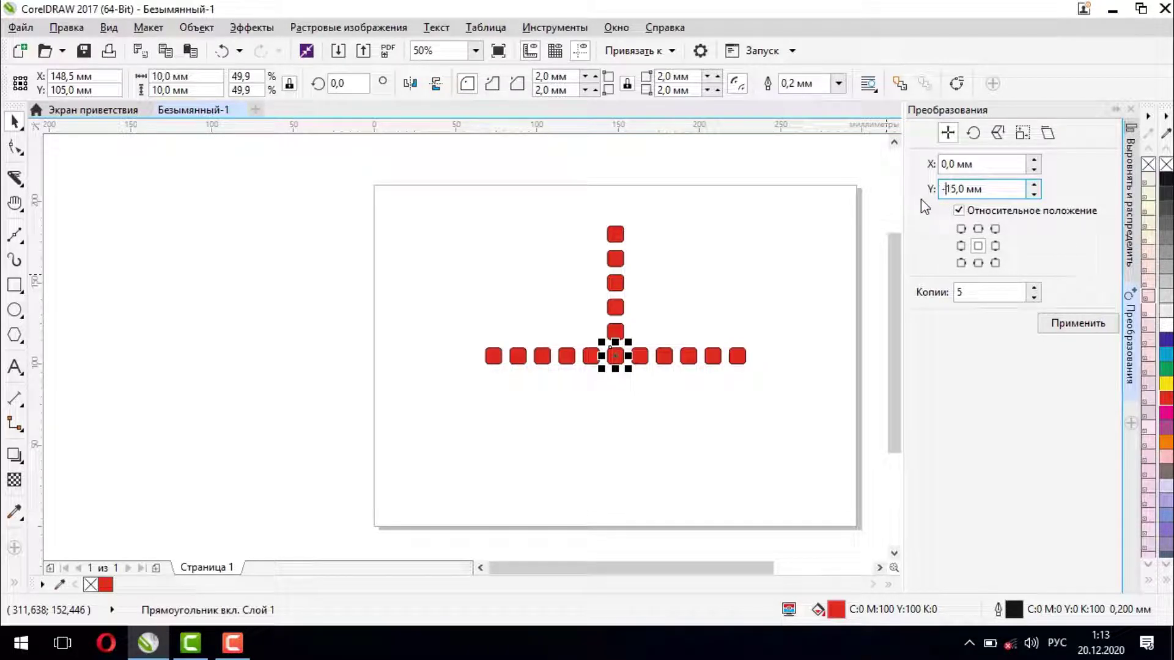
click(1078, 323)
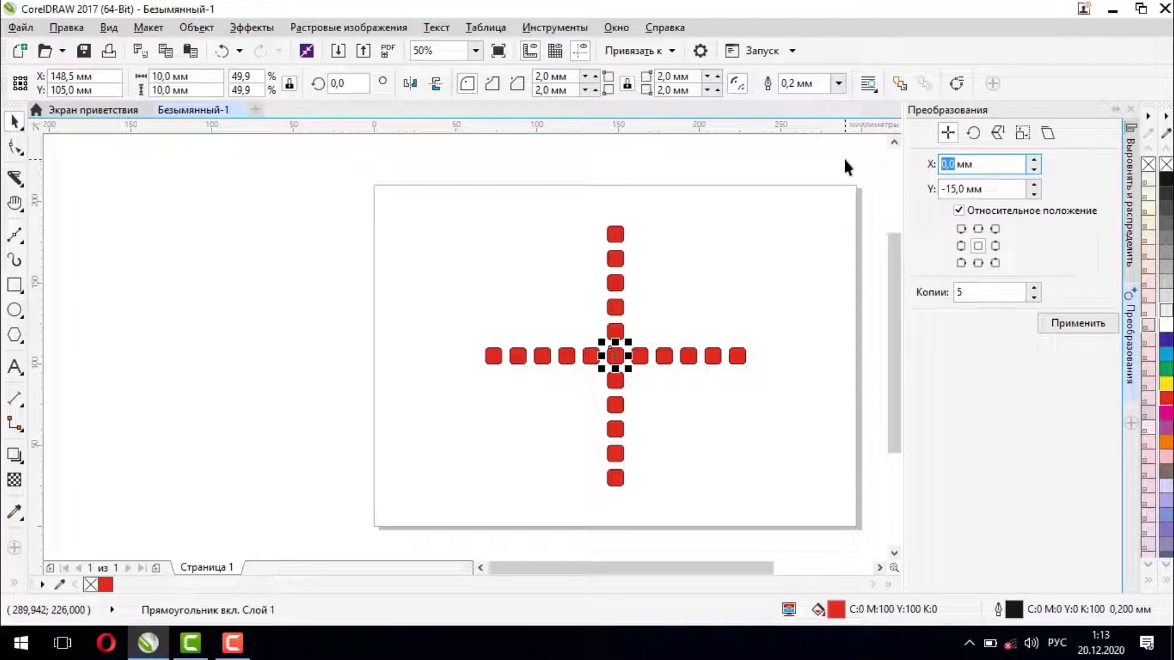
Make five diagonal copies of the central square at X 15 mm, Y -15 mm and five more at X 15 mm, Y 15 mm.
text(15)
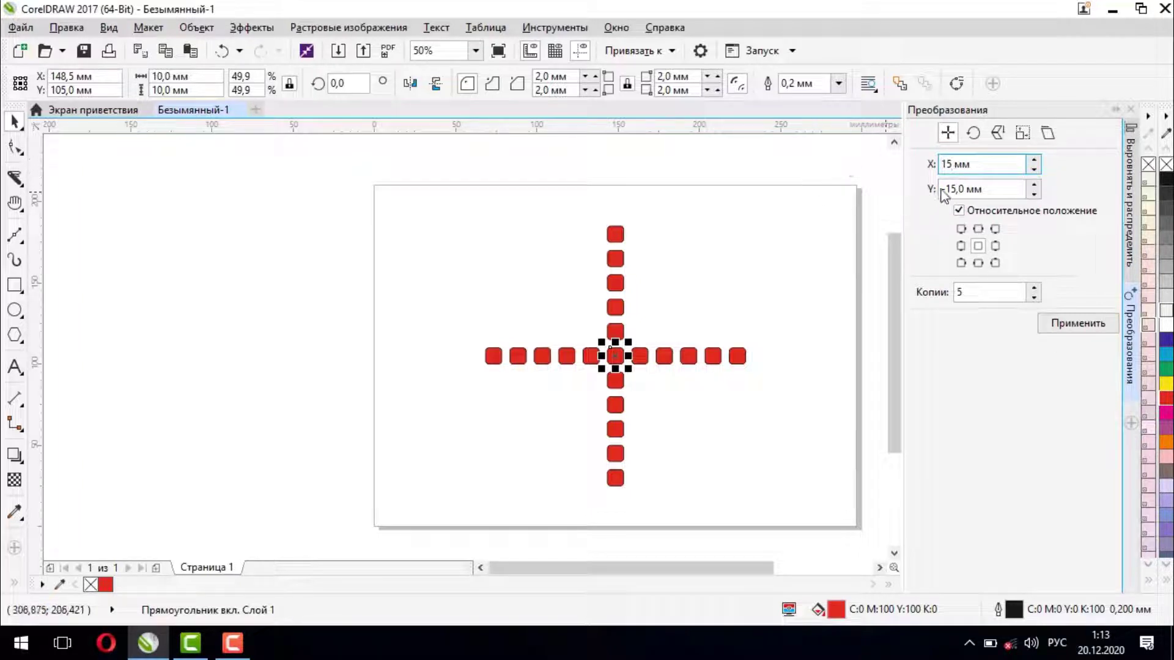
click(1078, 330)
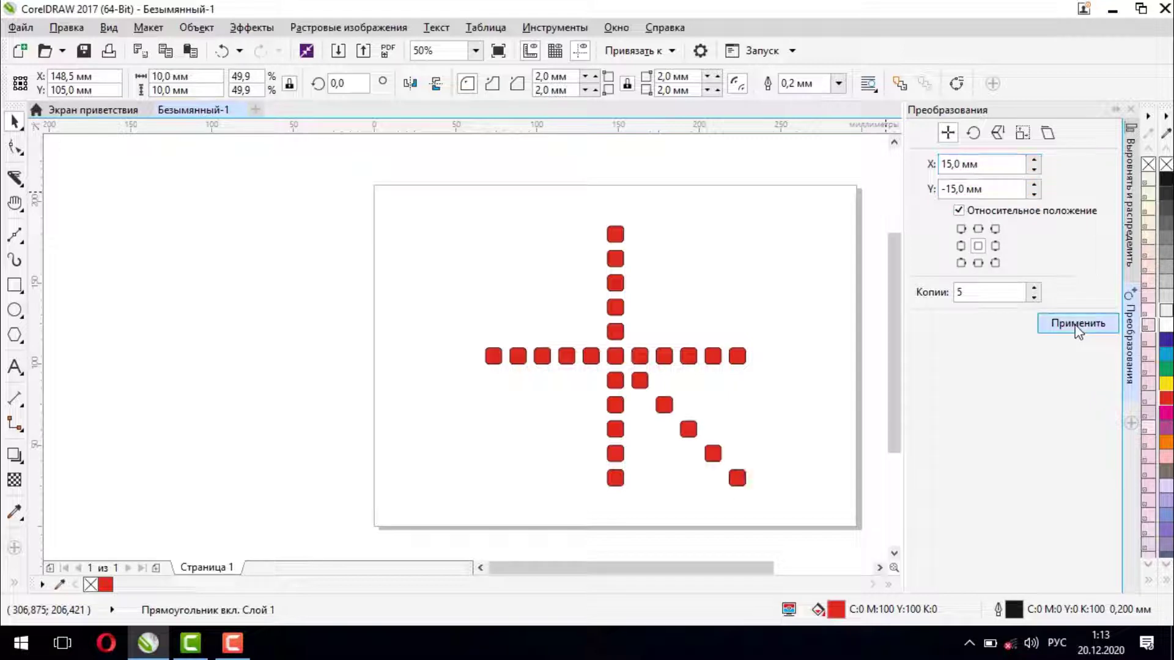
click(617, 362)
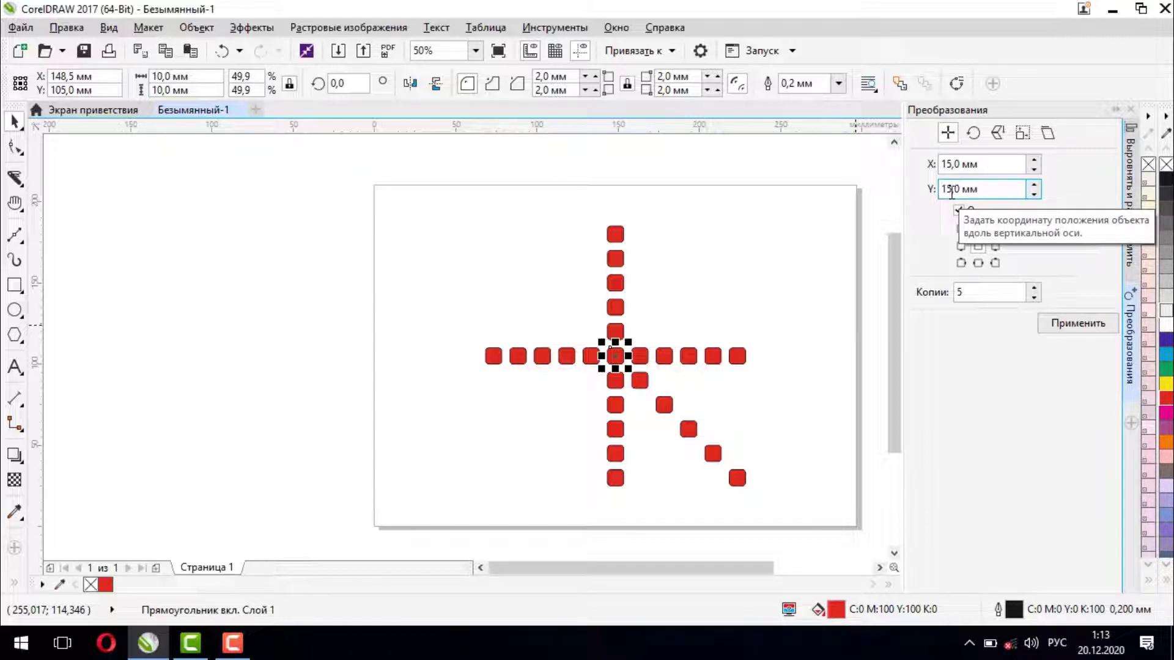
click(1098, 326)
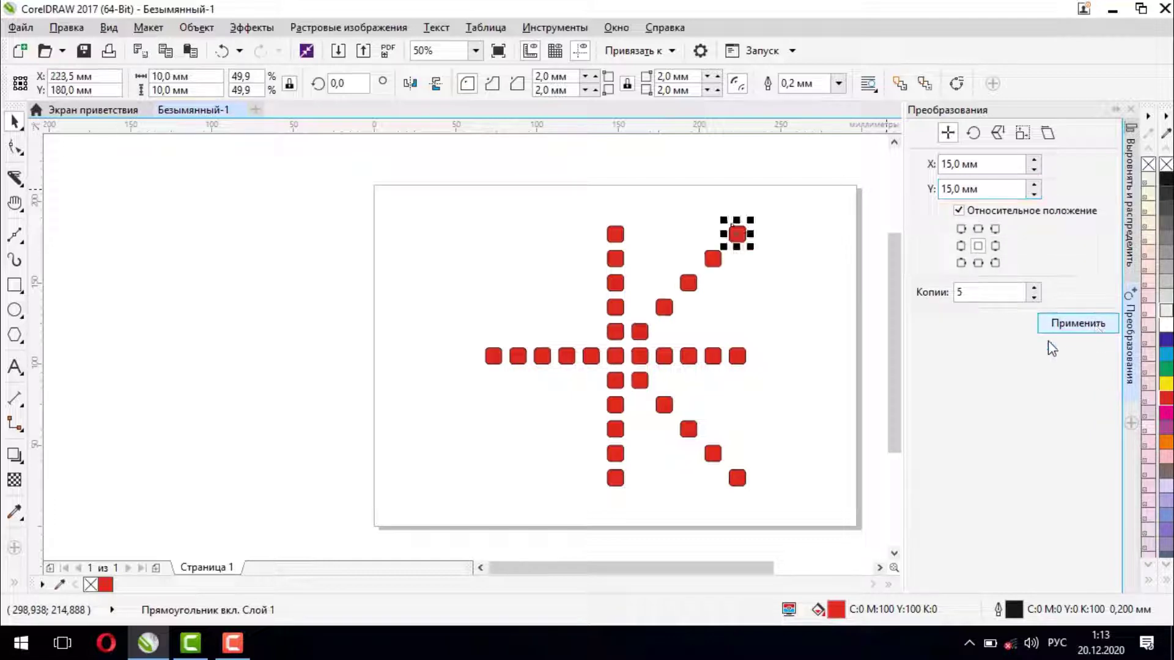
Make five diagonal copies of the central square at X -15 mm, Y 15 mm and five more at X -15 mm, Y -15 mm.
click(615, 356)
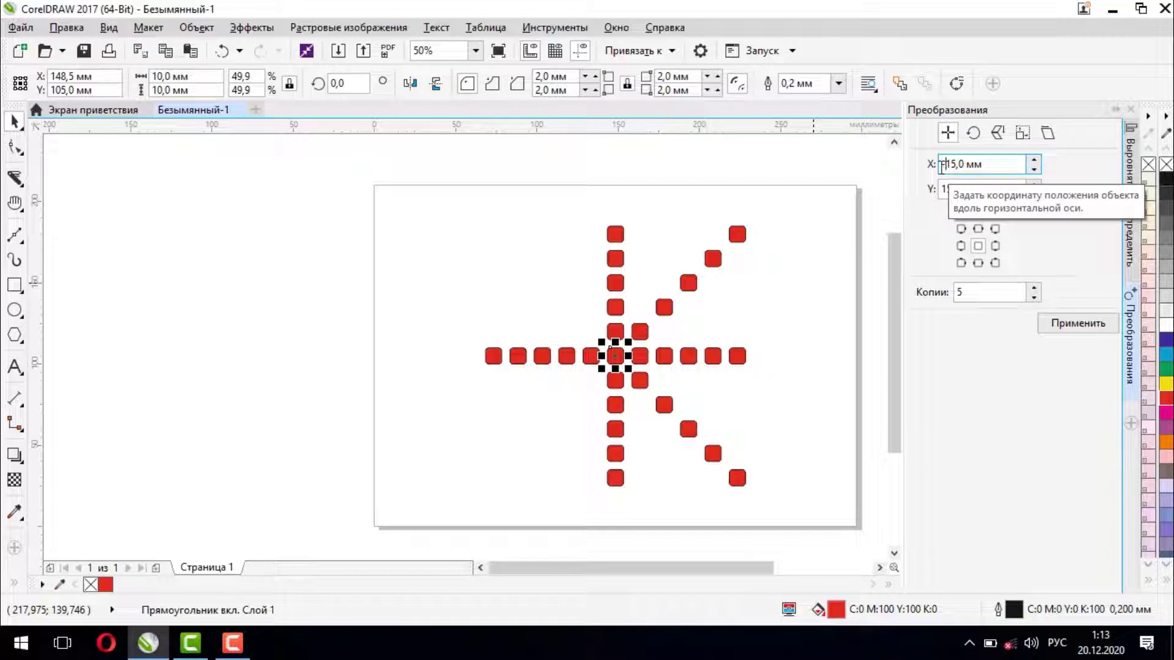
click(1072, 323)
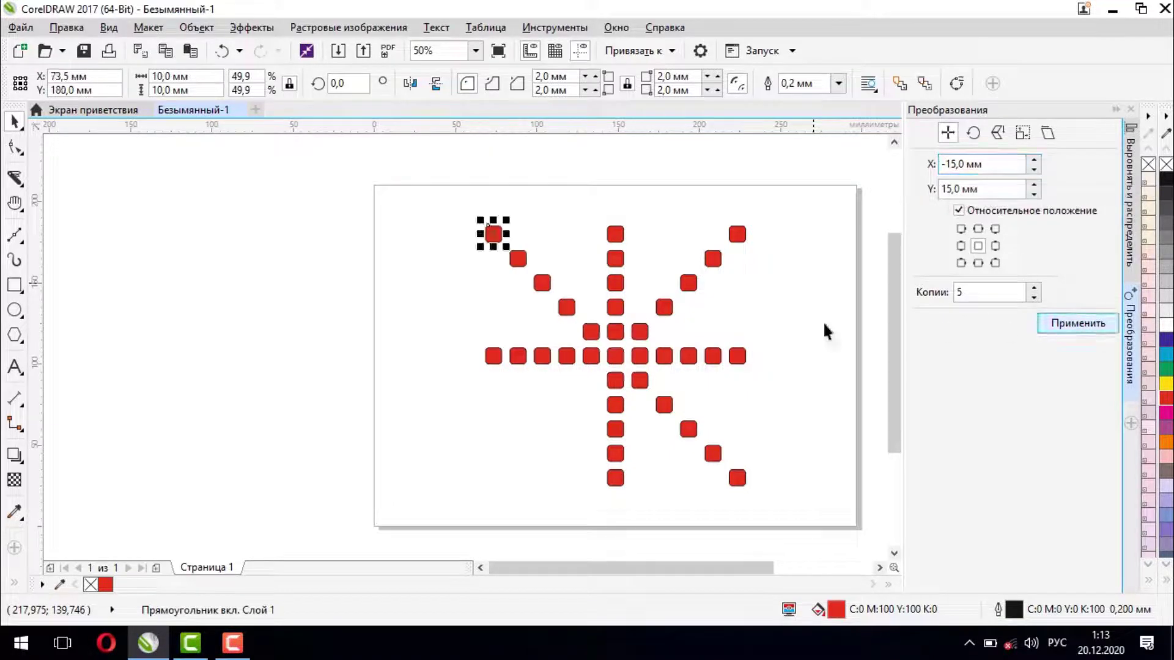
click(610, 357)
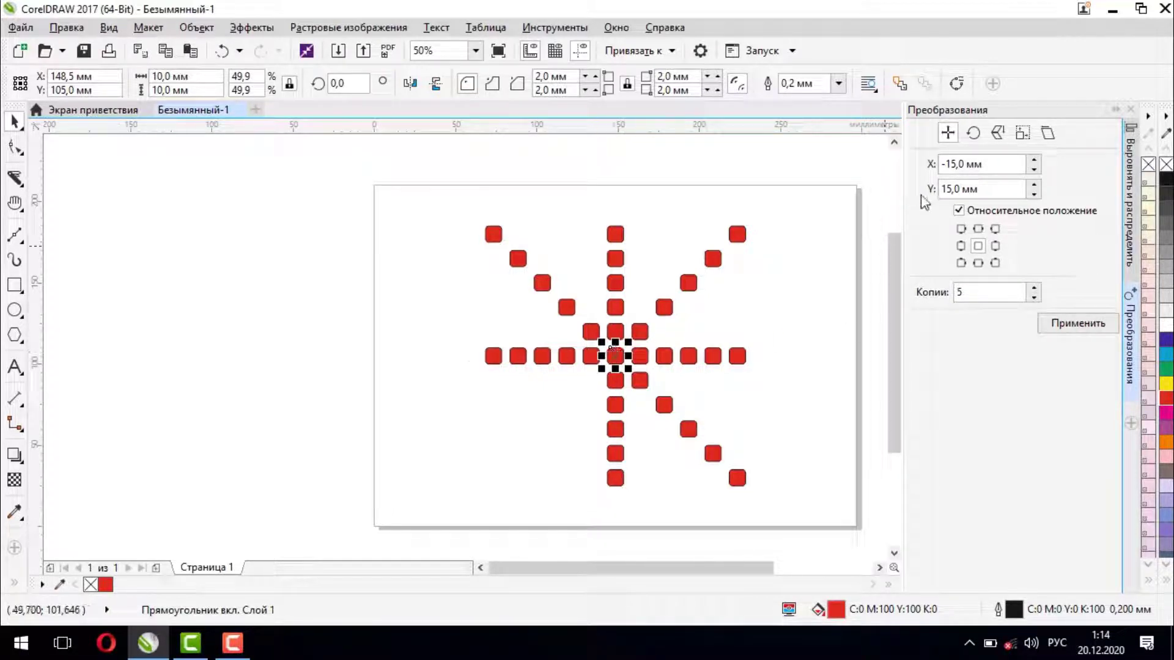
click(949, 190)
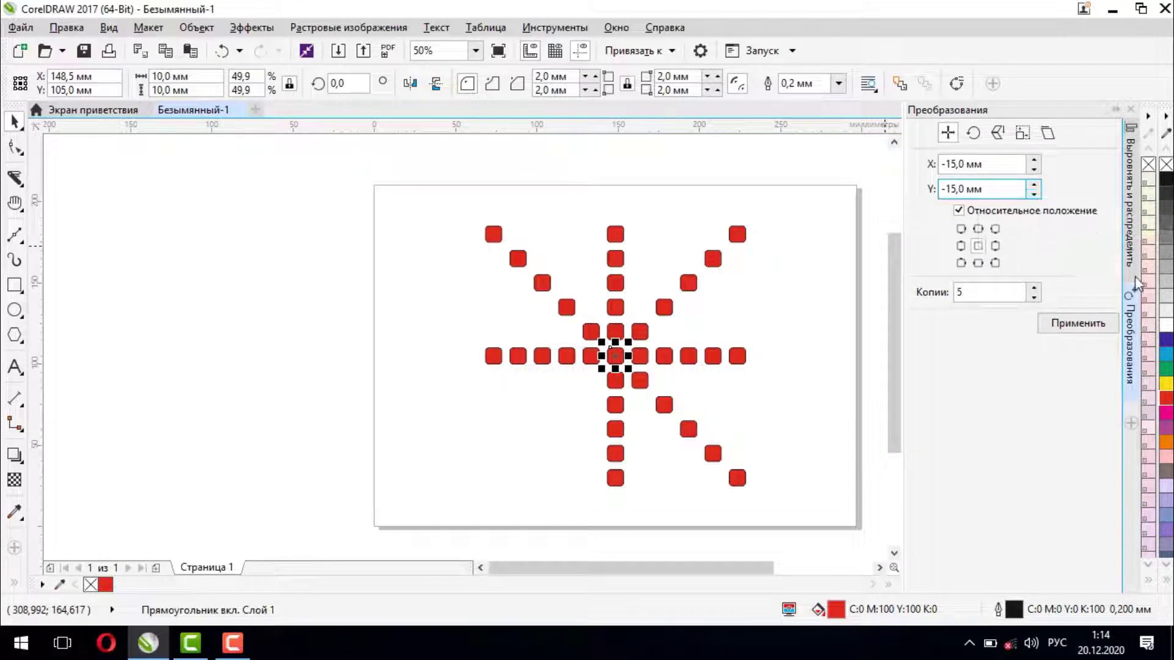
click(1101, 325)
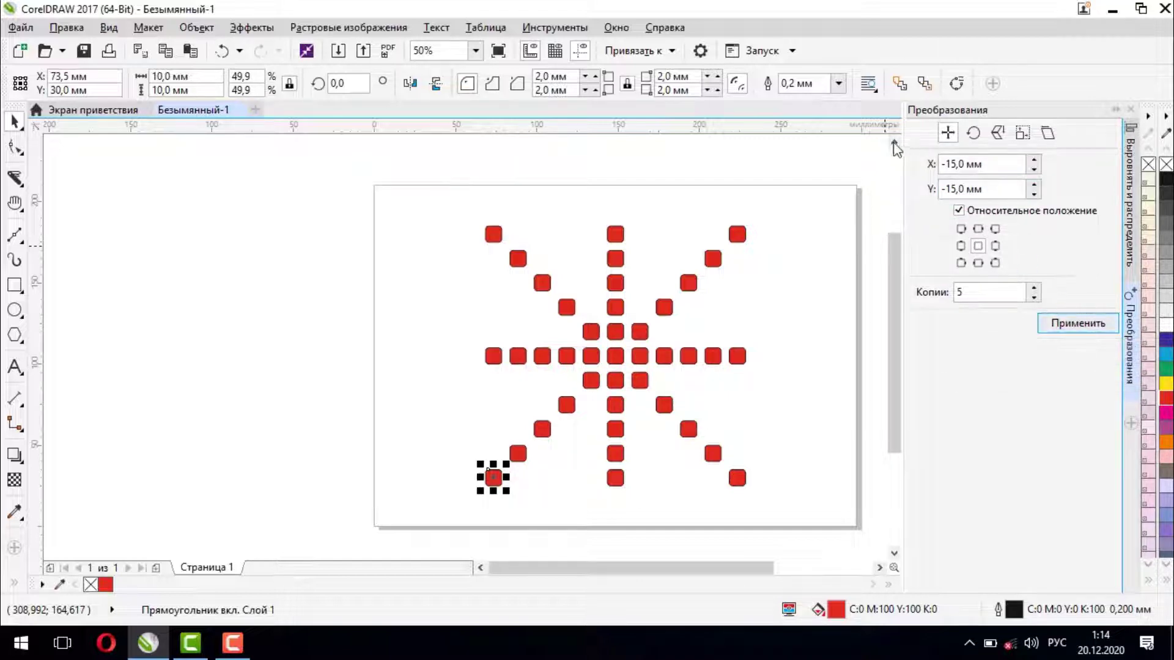
Select all the red squares of the star pattern and group them.
drag(414, 189, 866, 534)
drag(408, 180, 813, 517)
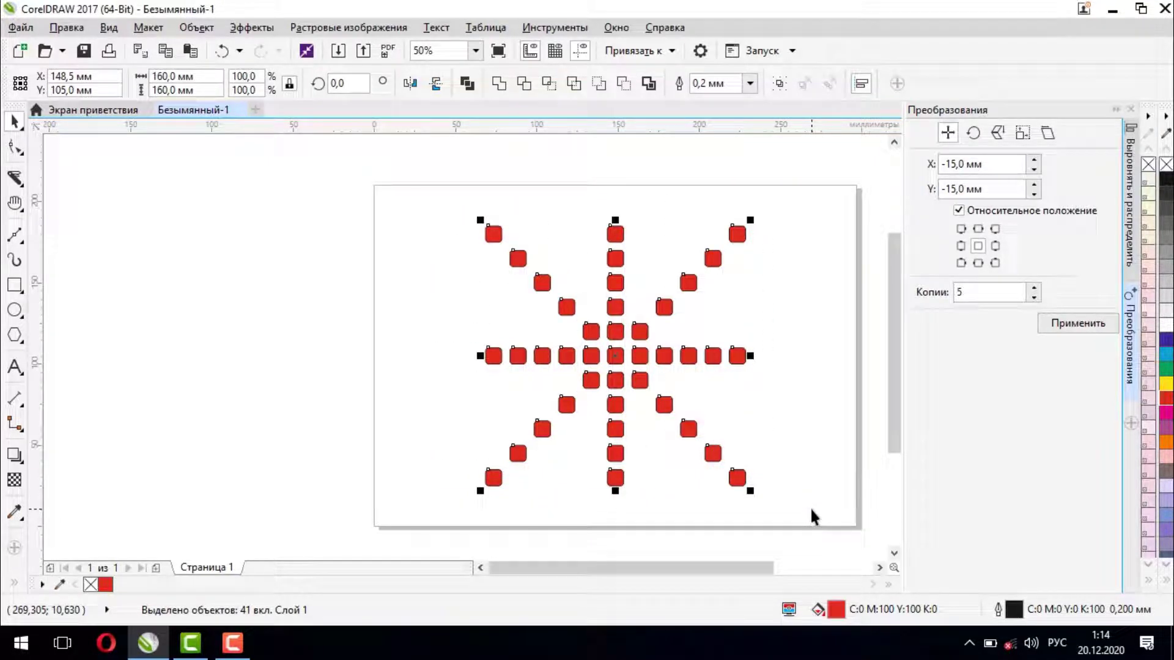
key(ctrl+g)
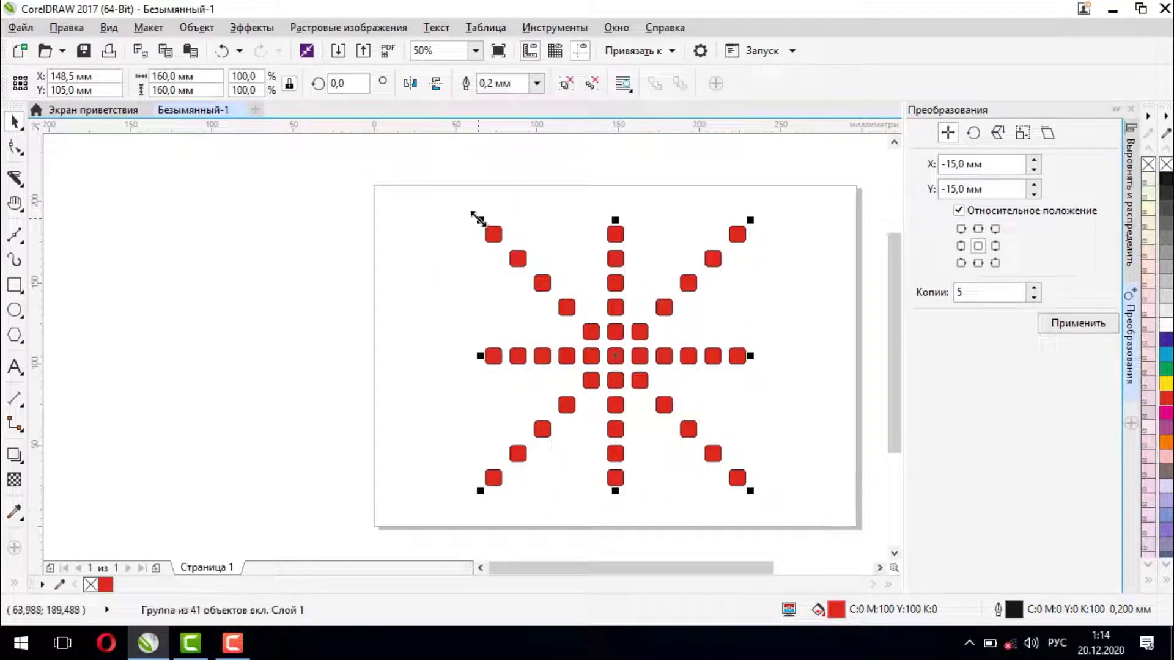
Scale the grouped star pattern down to about 65 × 65 mm and move it to the page's upper-left corner.
drag(481, 220, 633, 375)
drag(693, 434, 475, 262)
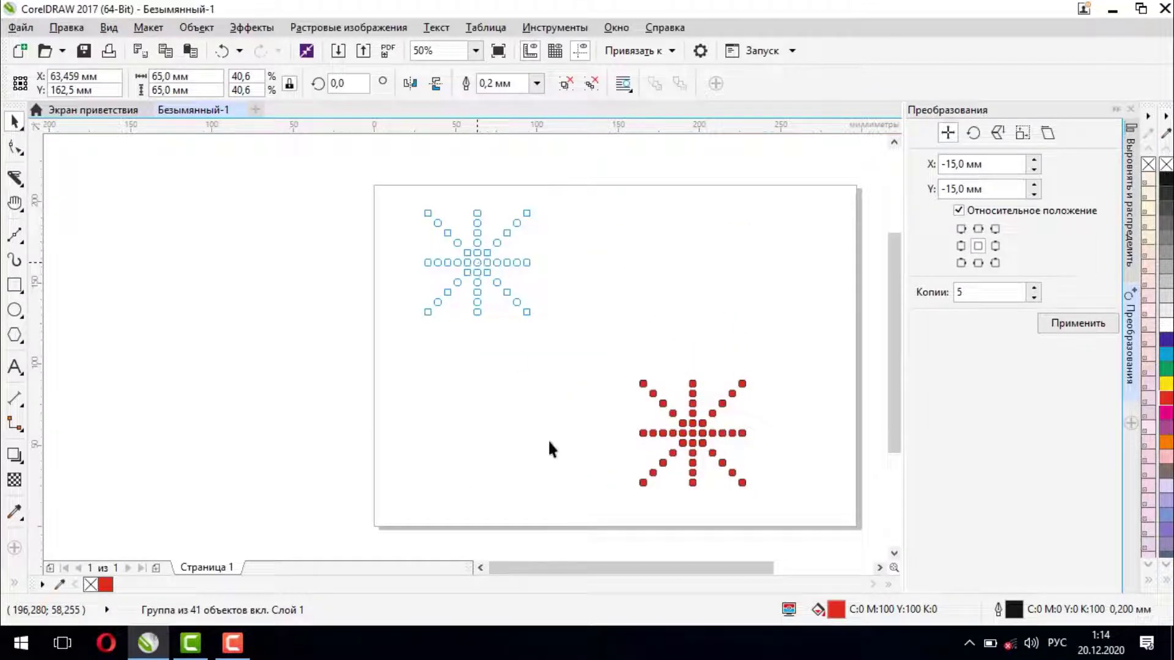
click(589, 296)
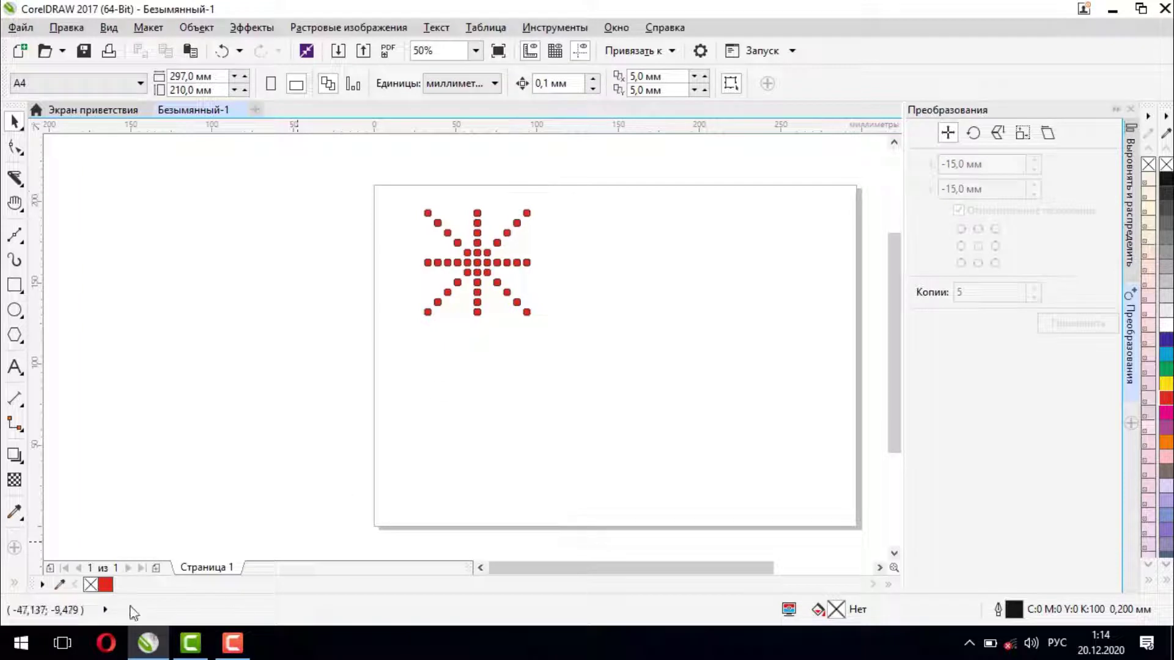
Add a second page and draw a tall, narrow ellipse about 13.8 × 66.7 mm in its upper-left area.
click(157, 569)
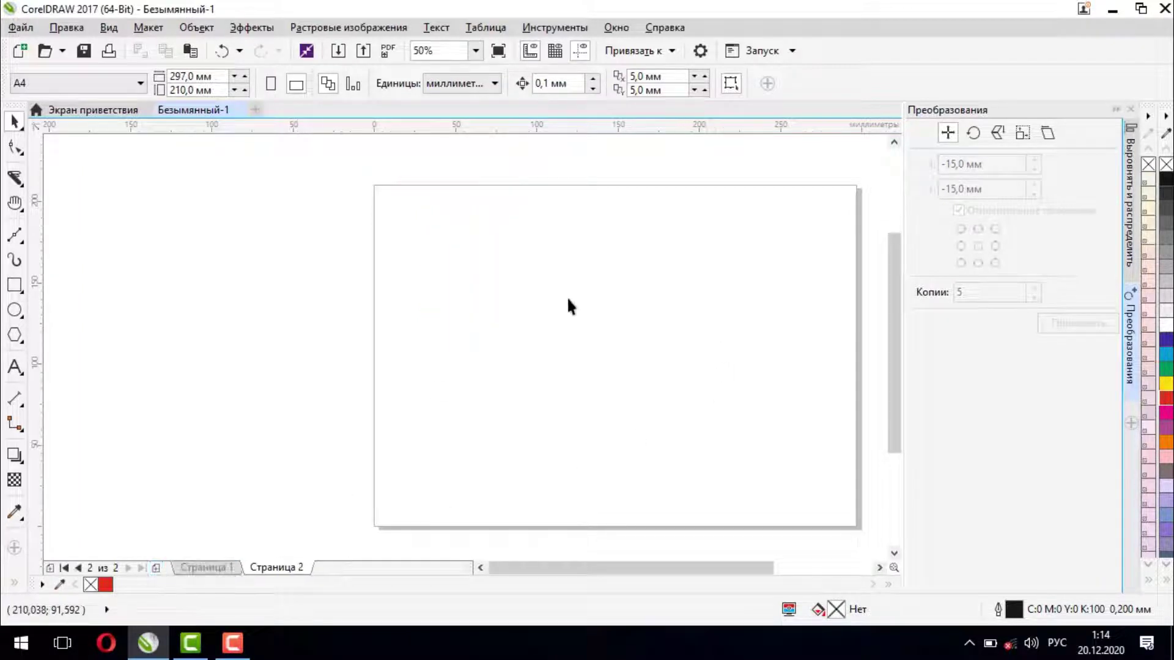
click(15, 310)
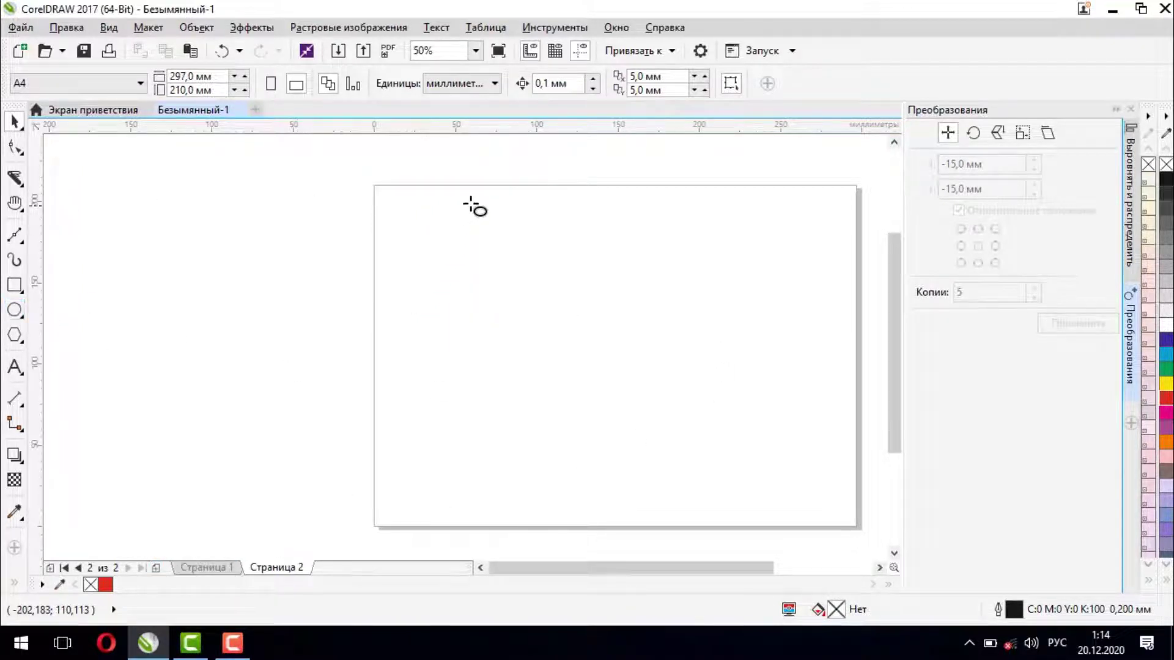
drag(474, 208, 497, 311)
key(ctrl+z)
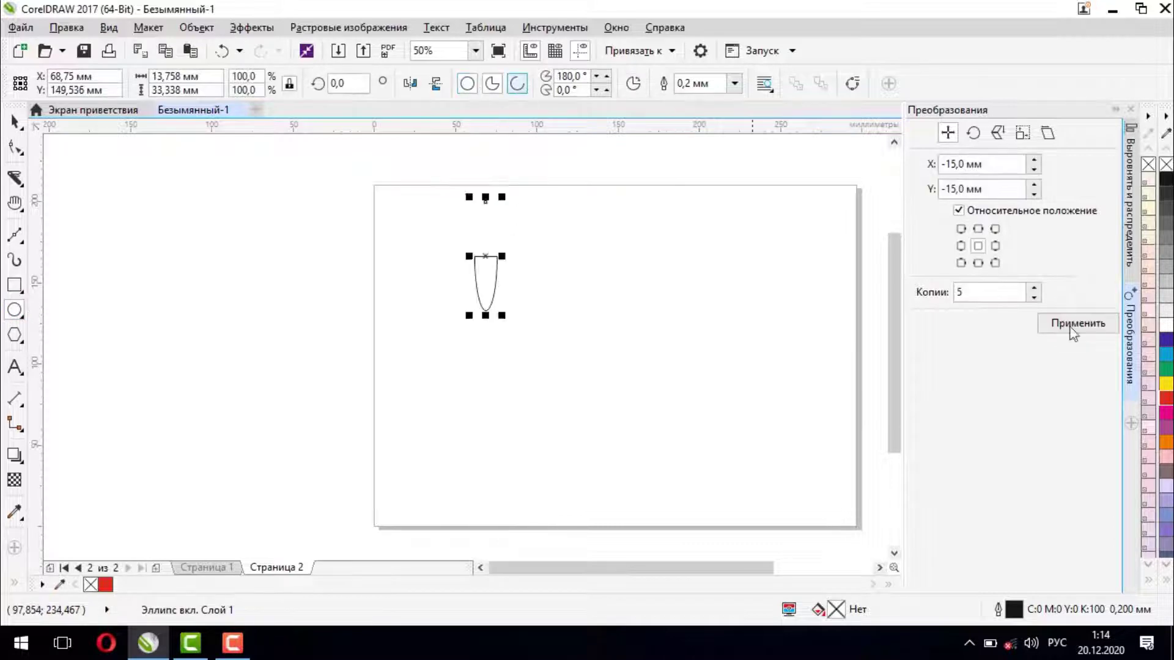
Fill the ellipse with blue and apply an interactive gradient from blue near its bottom to white above its top.
click(1165, 340)
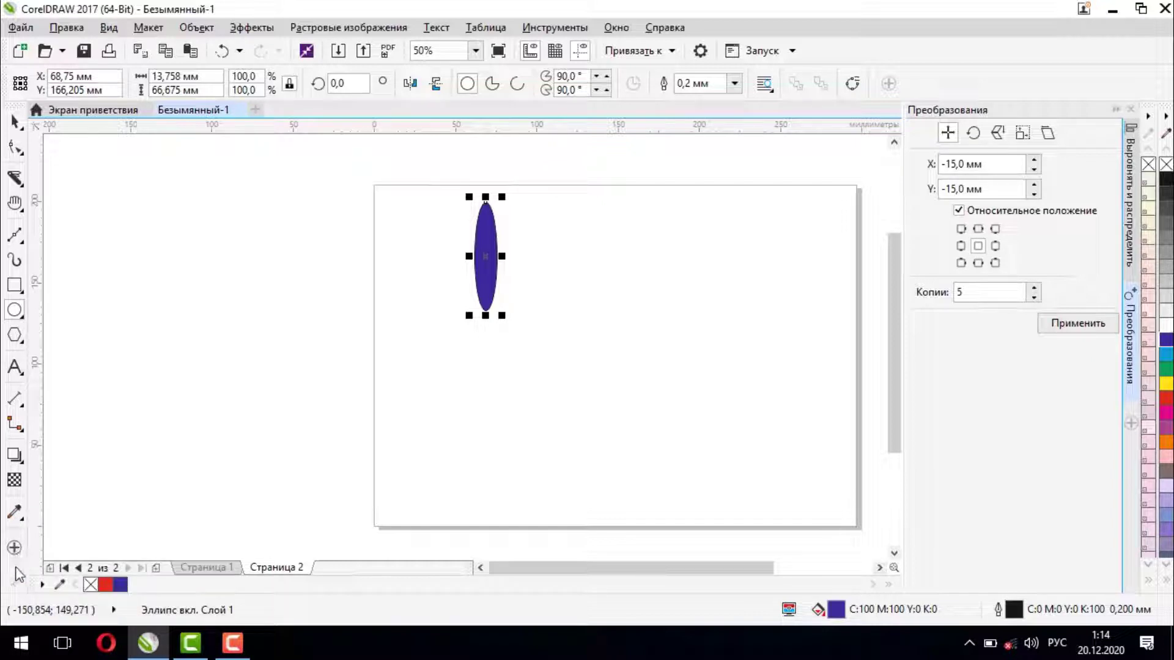
click(14, 548)
click(20, 587)
click(15, 585)
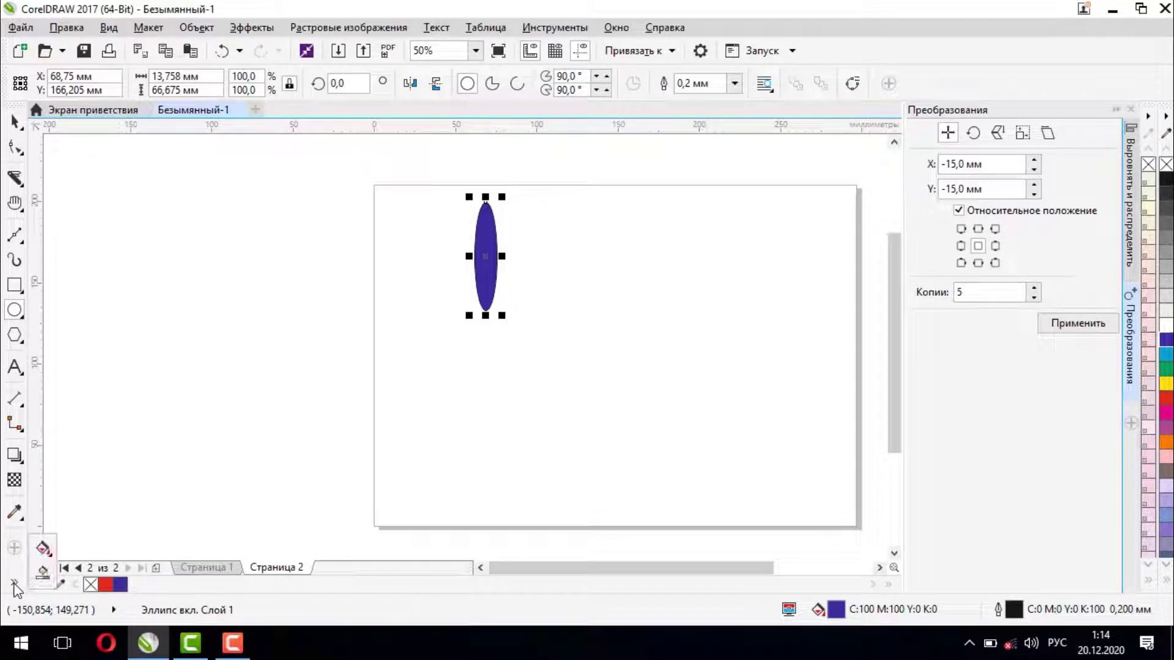
click(44, 549)
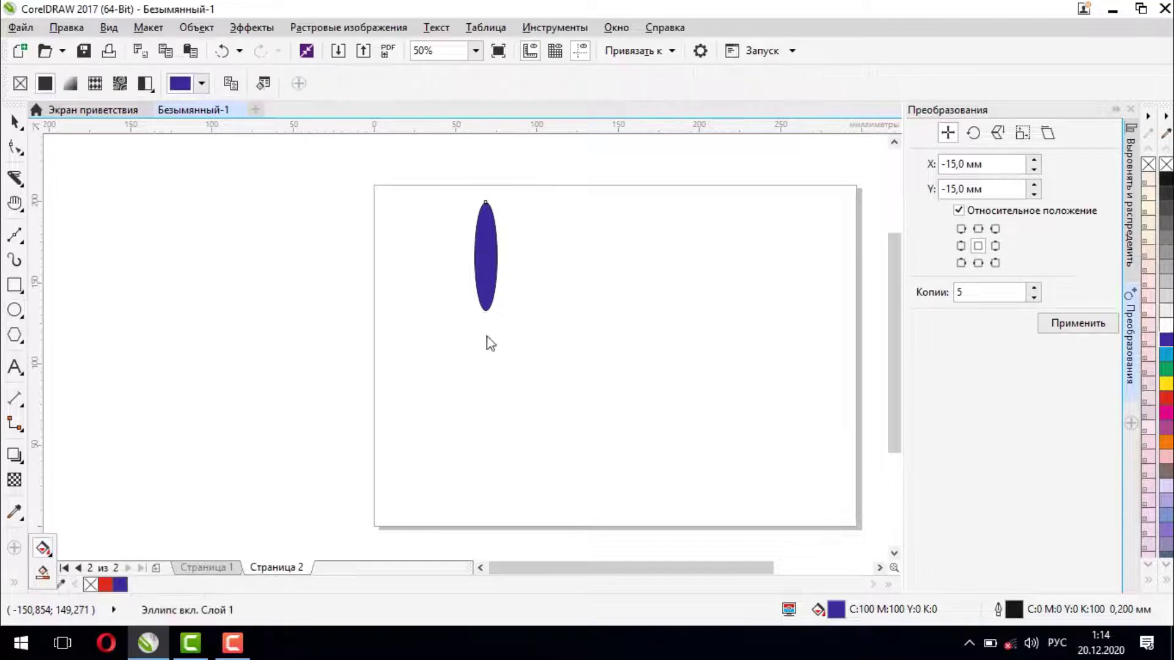
click(496, 296)
drag(526, 194, 529, 185)
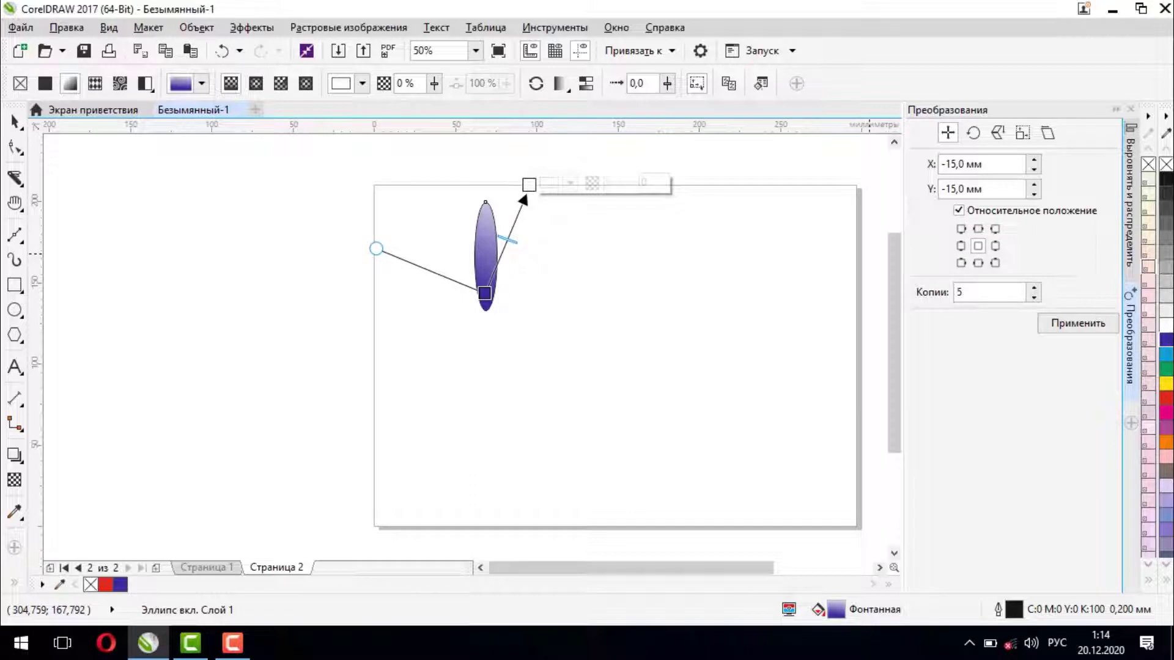
Set the gradient ellipse's outline colour to cyan and deselect it.
right_click(1167, 358)
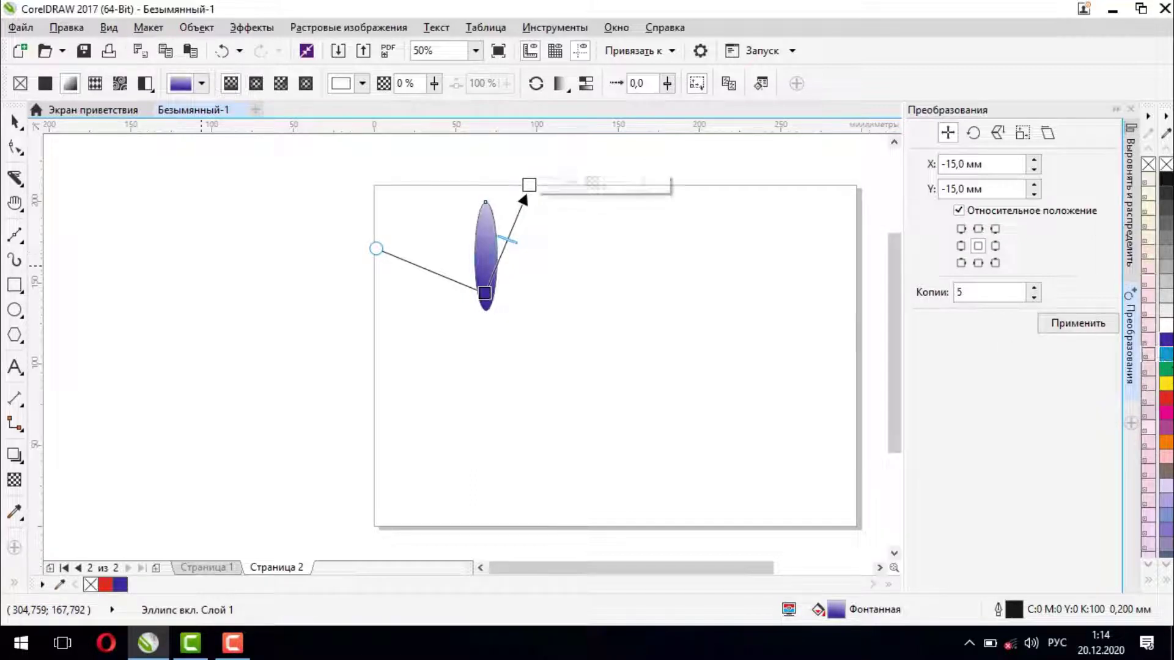
click(13, 123)
click(565, 310)
Copy the gradient ellipse to the left outside the page and to the page's right half, and scale the right copy to 50%.
drag(493, 266, 303, 259)
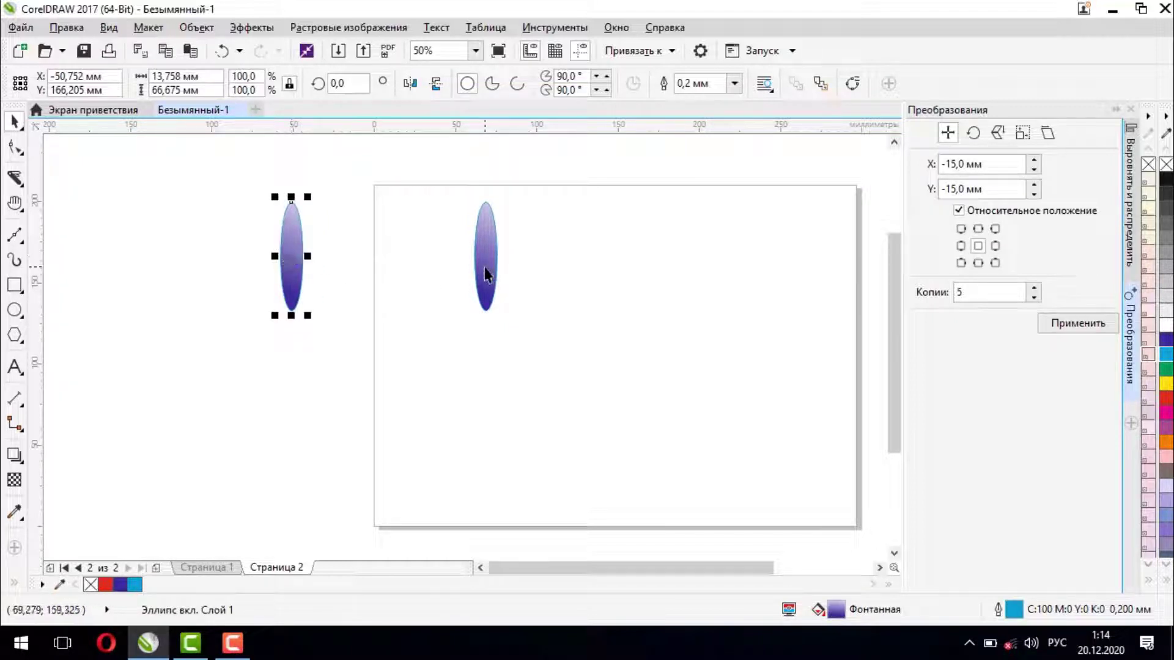
drag(485, 269, 657, 262)
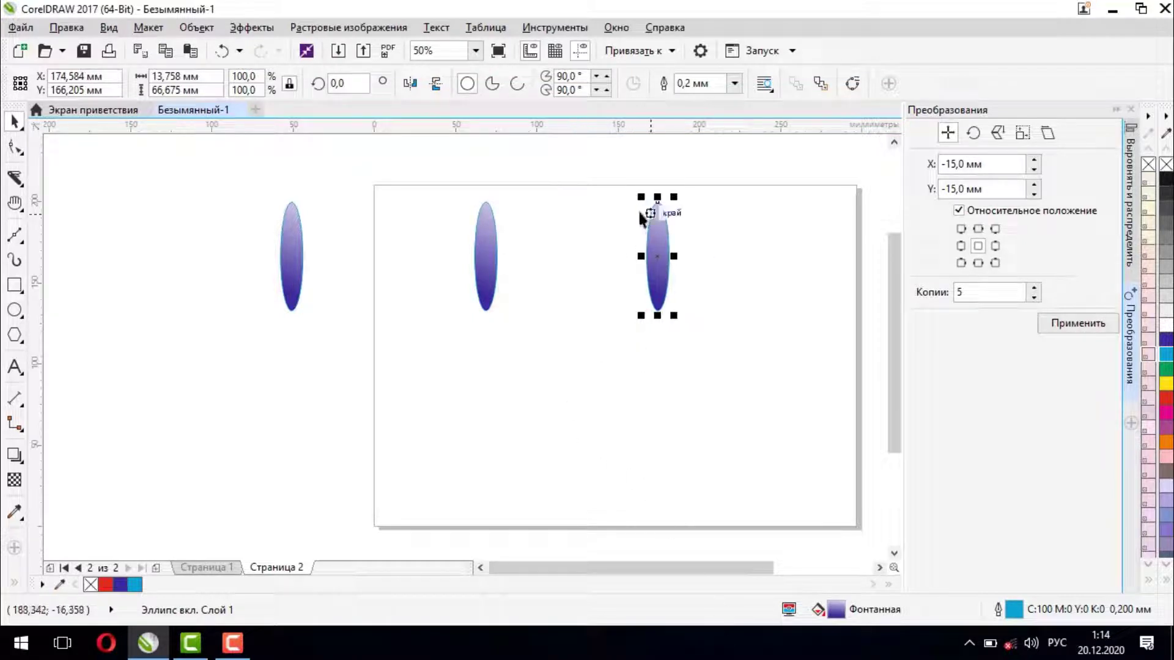
drag(638, 194, 652, 251)
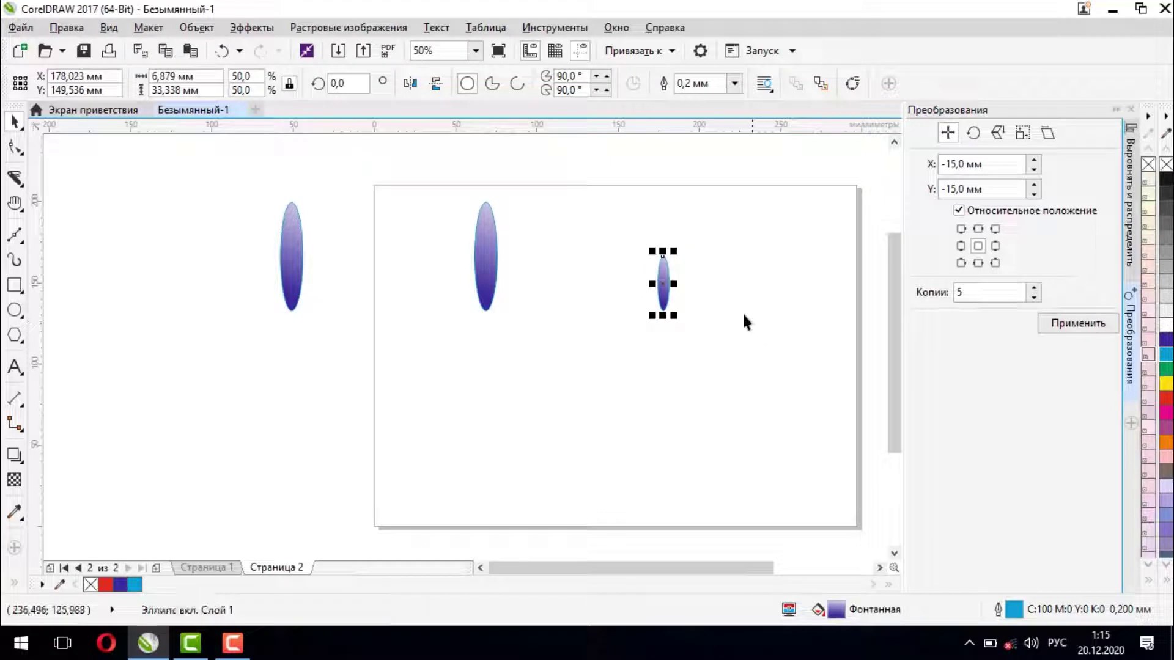
Fill the small ellipse with cyan and apply an interactive gradient from cyan at its lower part to white at the upper right.
click(1168, 357)
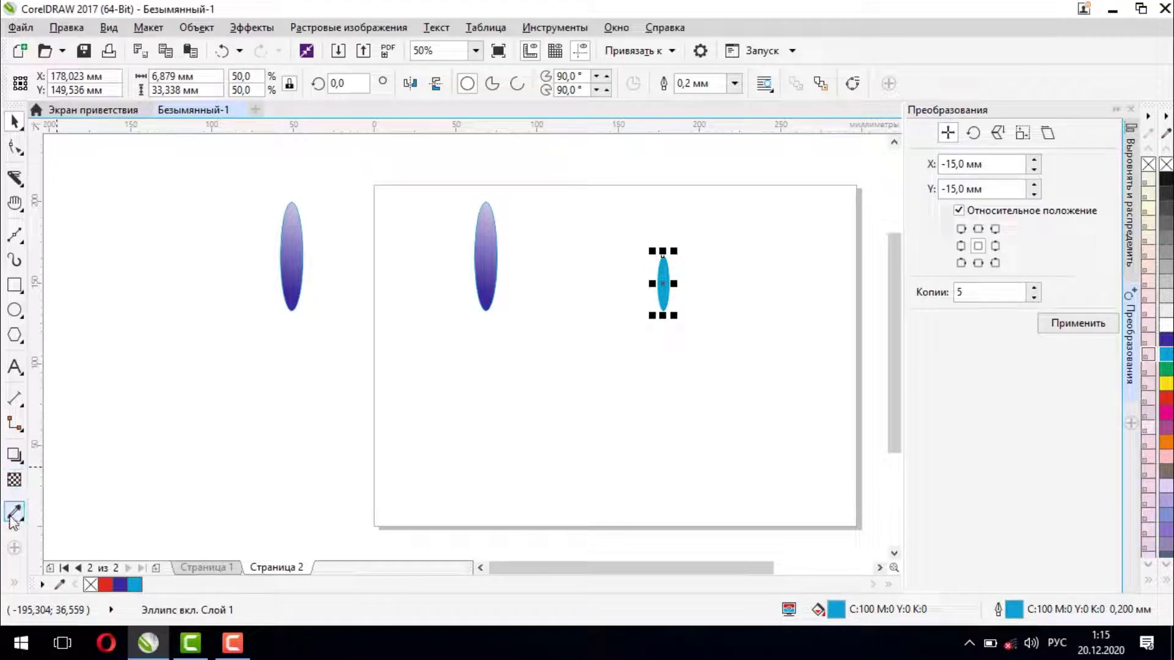
click(12, 584)
click(46, 551)
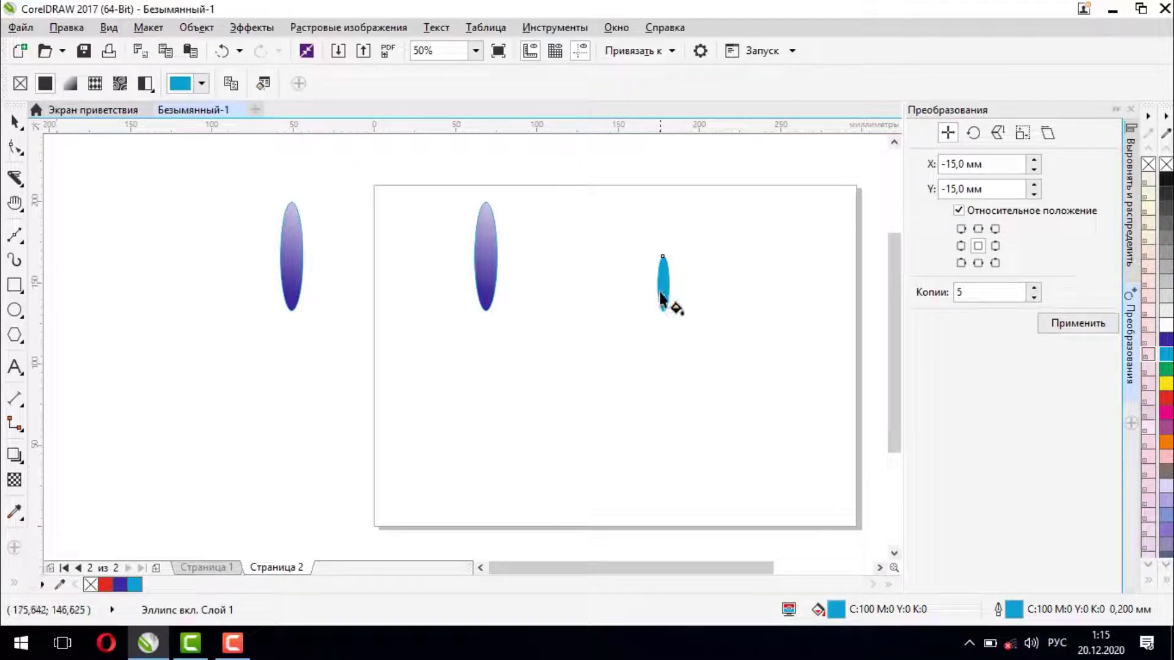
drag(660, 291, 698, 248)
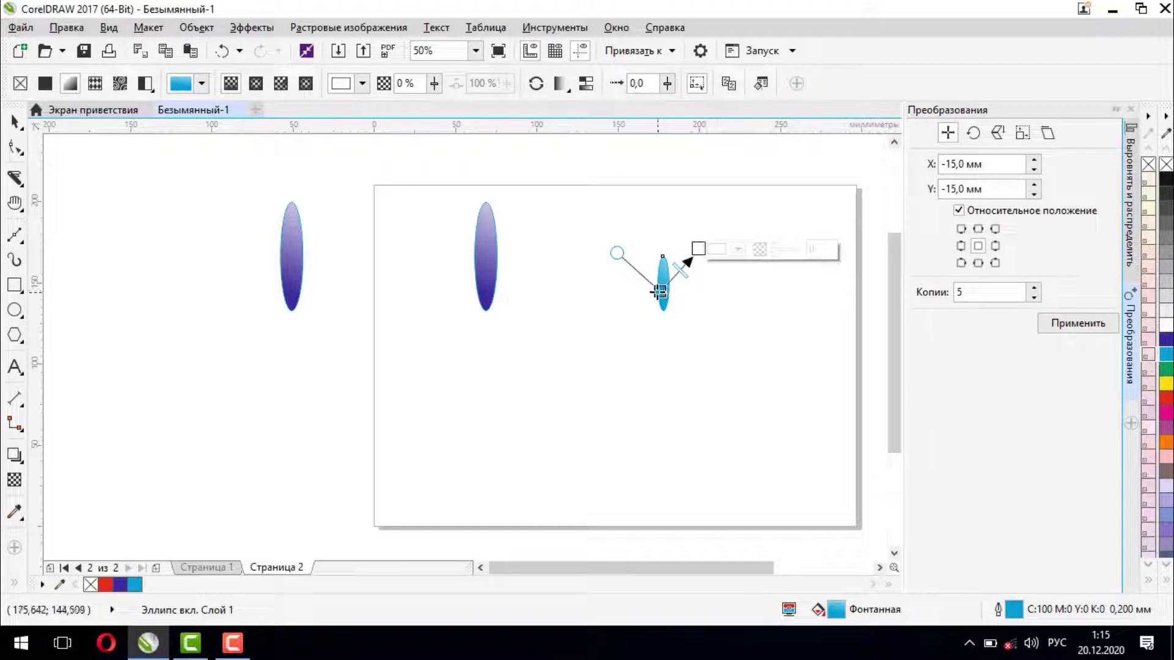
drag(661, 290, 652, 297)
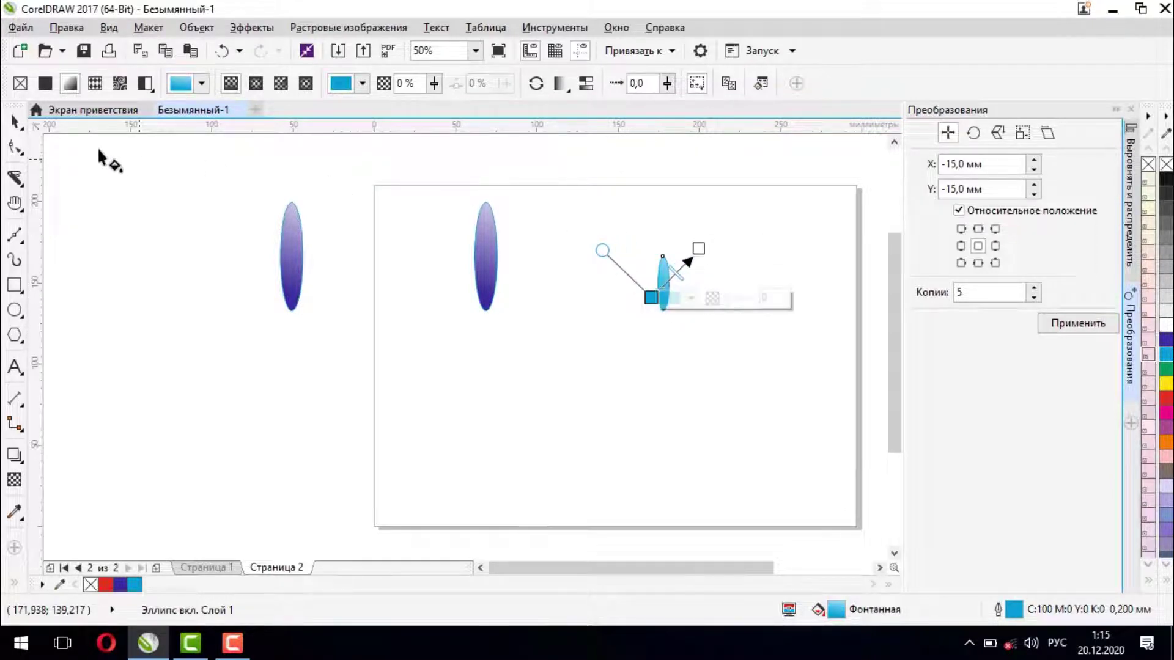
click(17, 125)
click(559, 379)
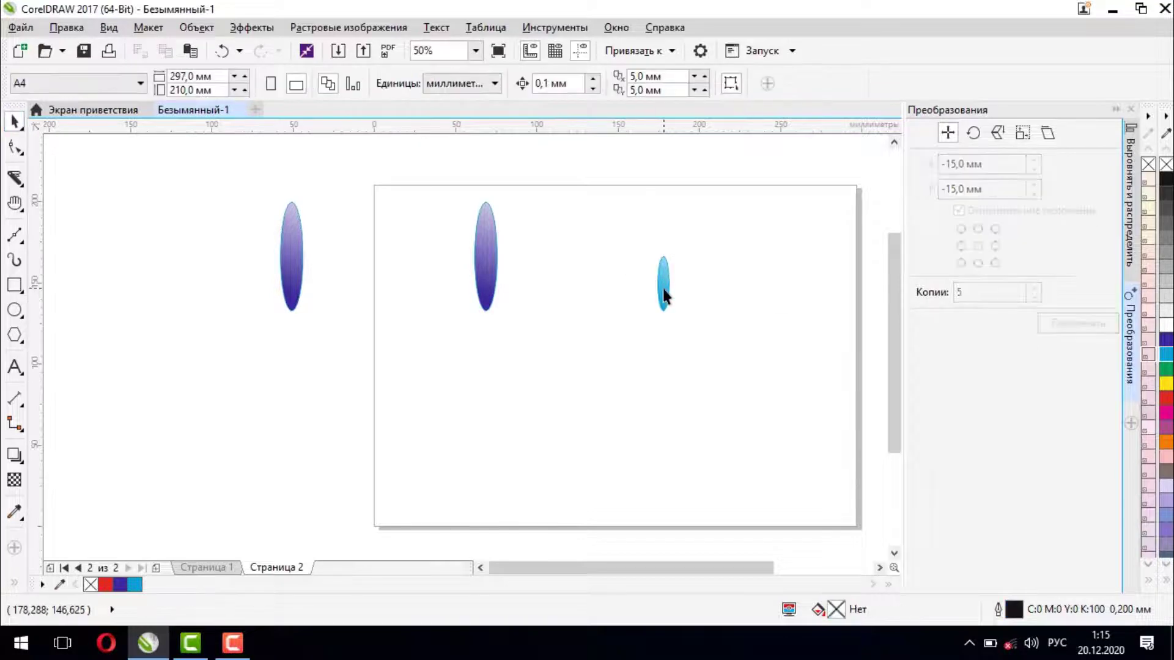
Place the small cyan ellipse over the lower half of the large gradient ellipse and group the two into one petal.
drag(663, 289, 486, 280)
drag(441, 188, 544, 352)
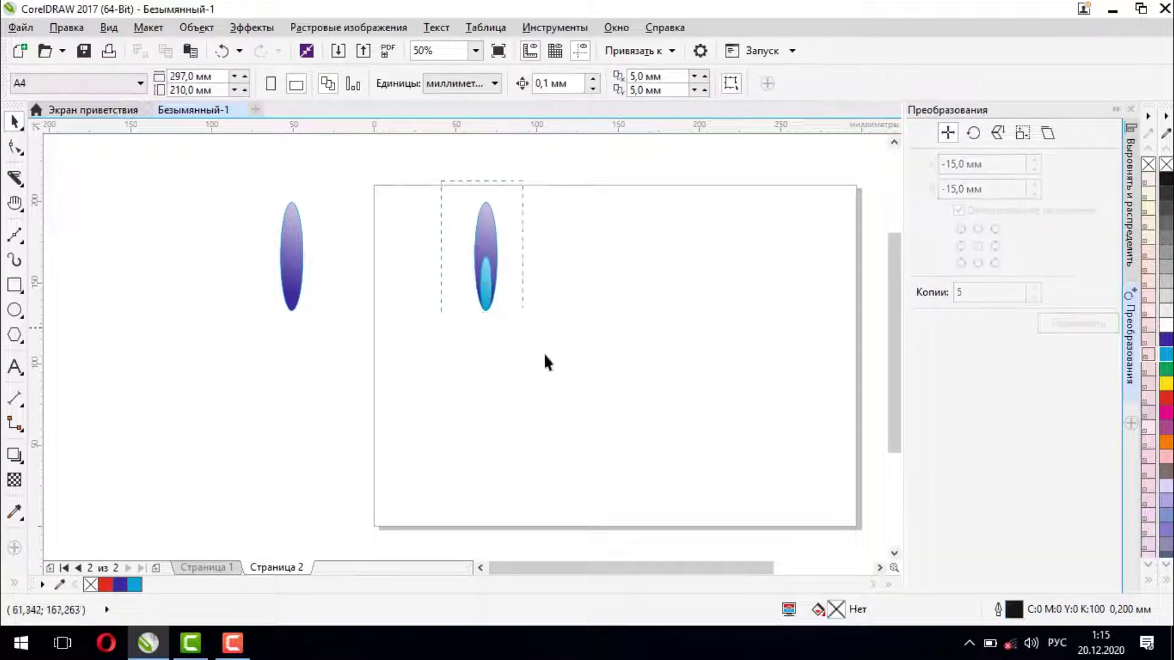
right_click(493, 269)
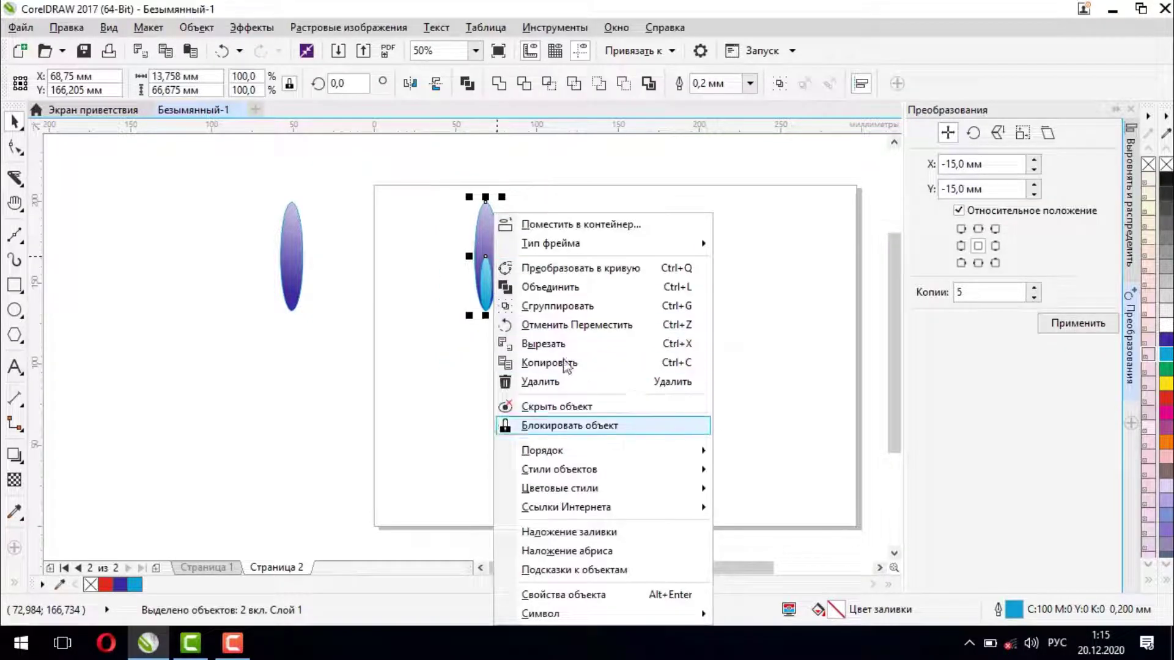
click(538, 307)
click(680, 335)
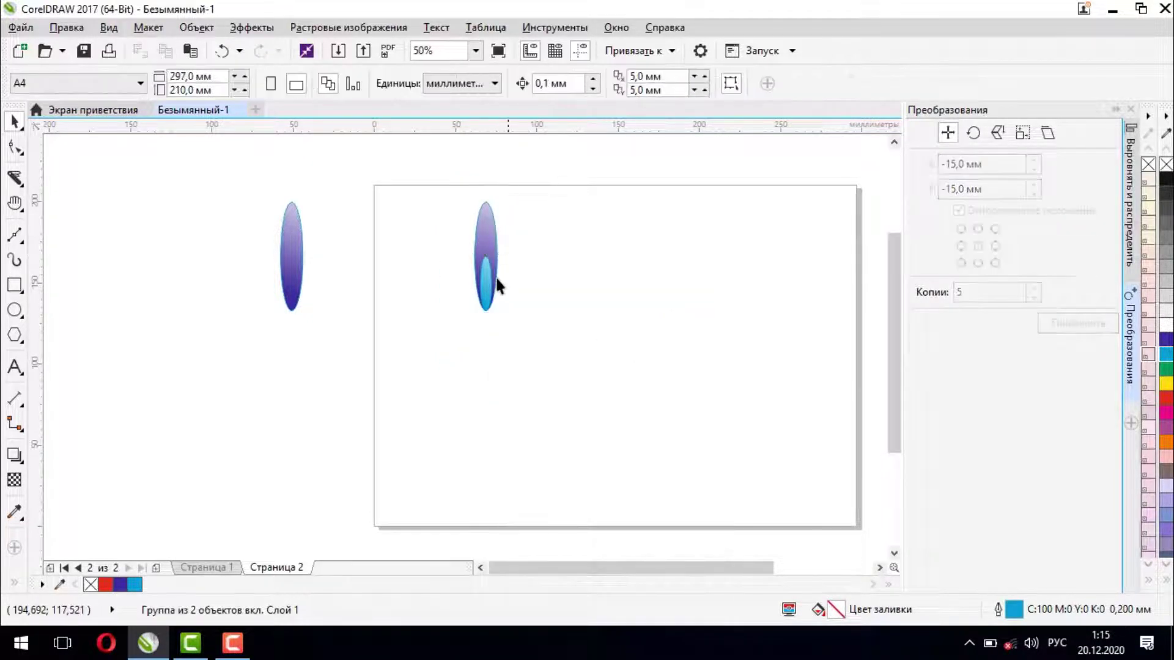
Move the grouped petal outside the page and bring the spare gradient ellipse onto the middle of the page.
drag(493, 269, 249, 392)
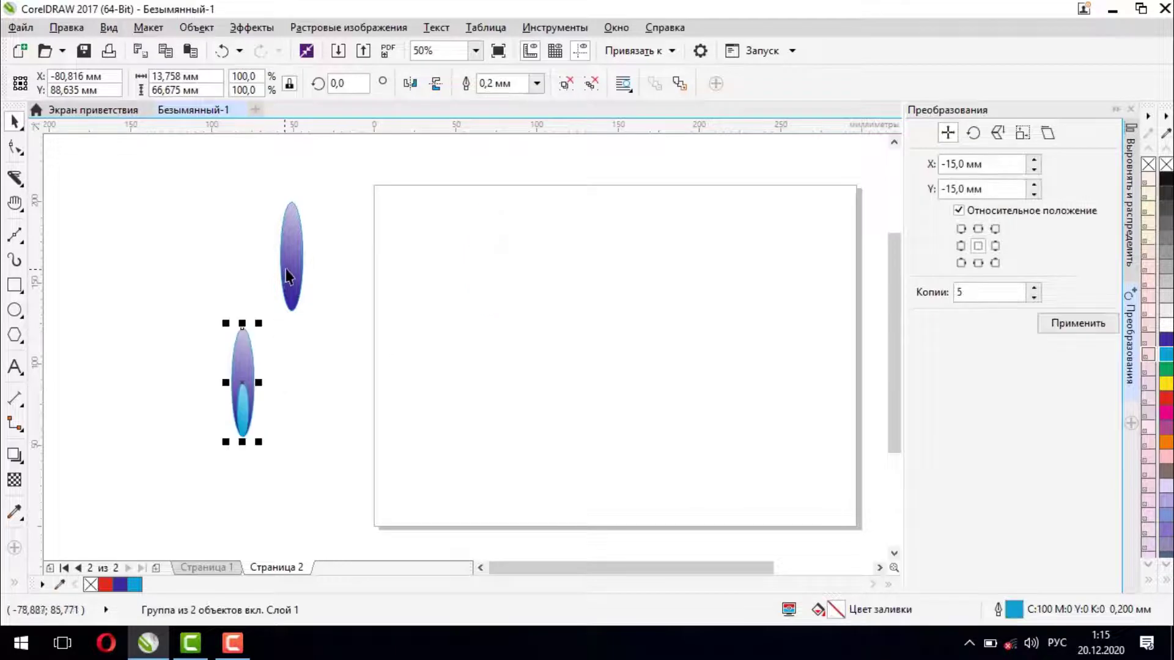
drag(296, 271, 601, 306)
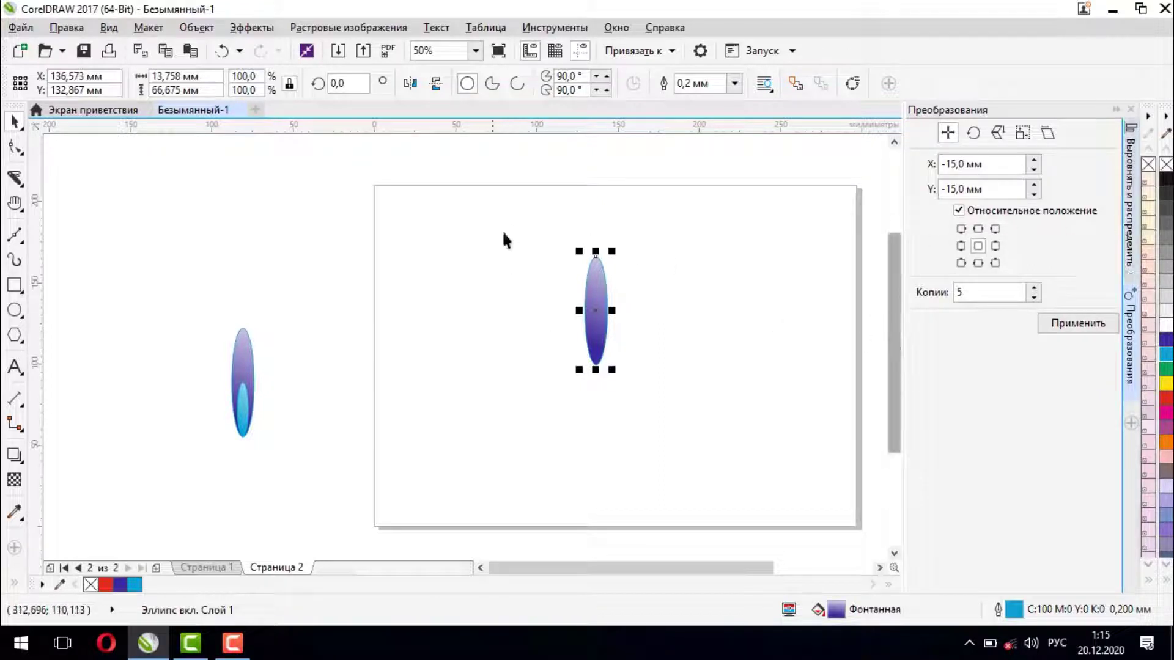
Apply a Rotate transformation to the ellipse with a 45° angle about its own centre and 4 copies.
click(974, 133)
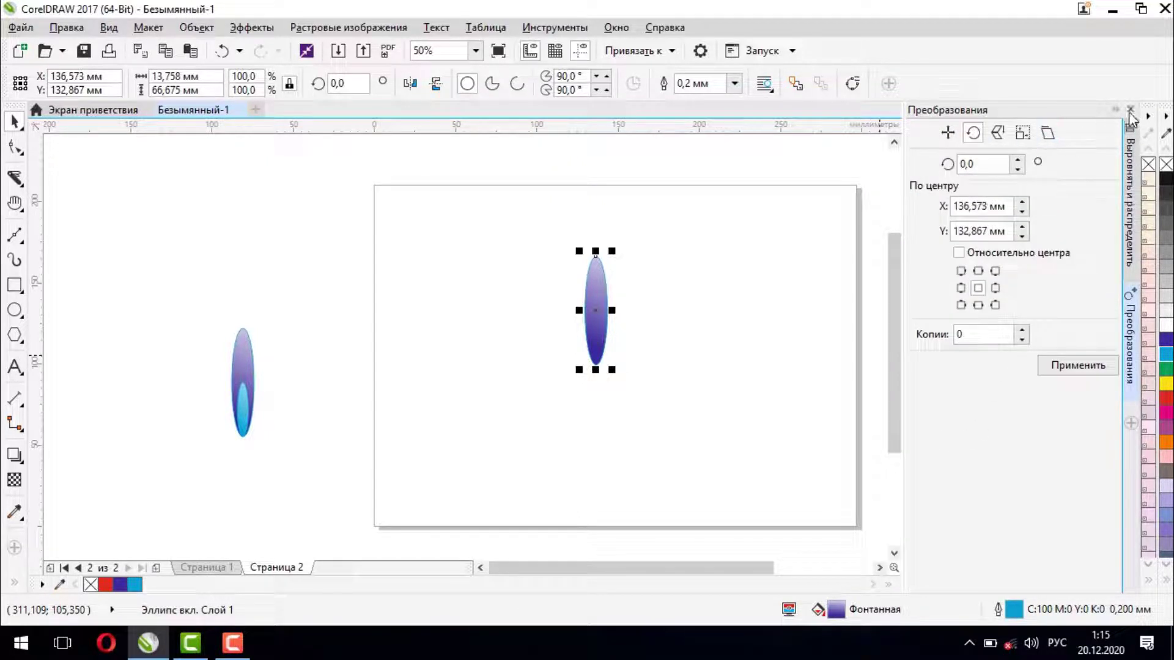
click(1130, 110)
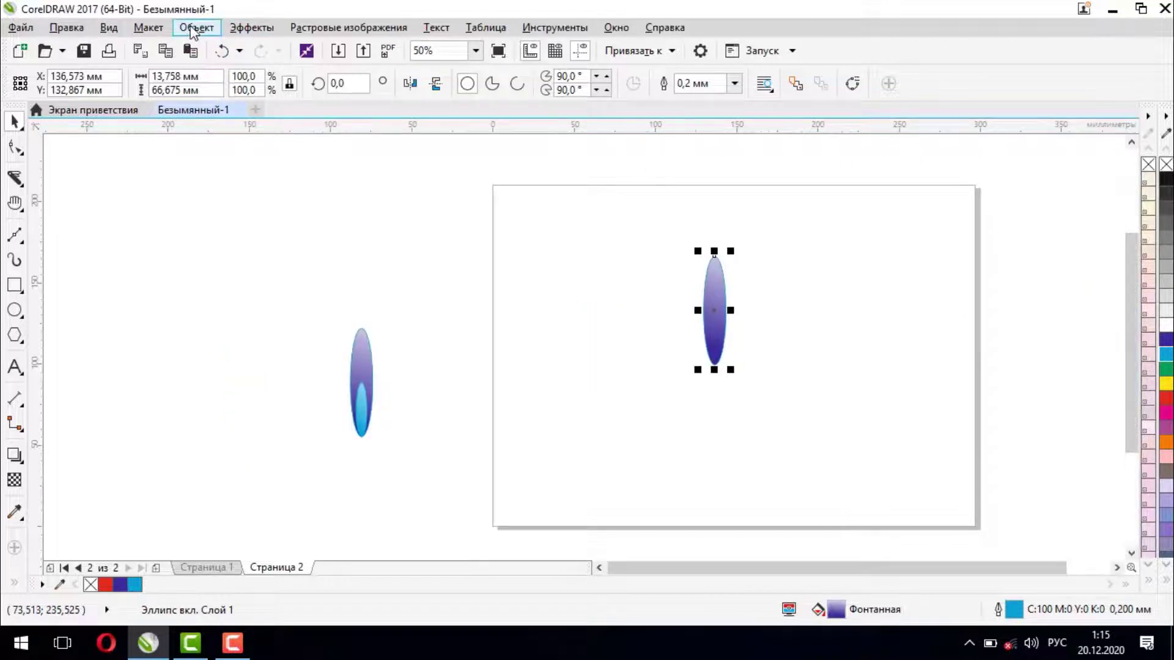
click(194, 29)
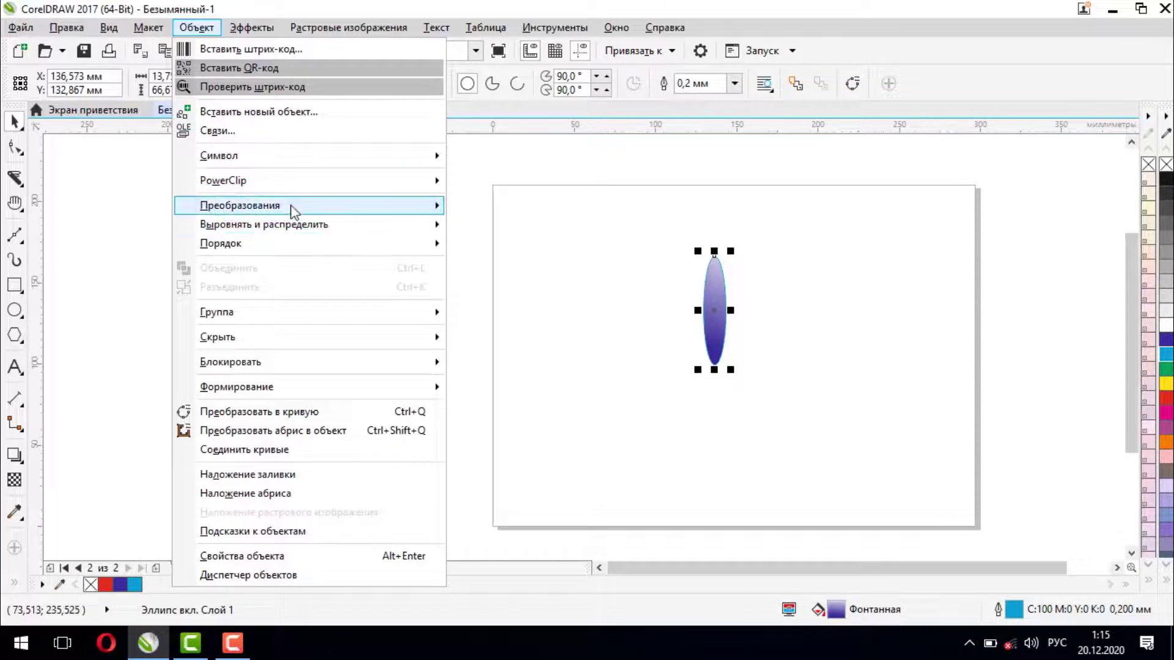
mouse_move(289, 208)
click(520, 227)
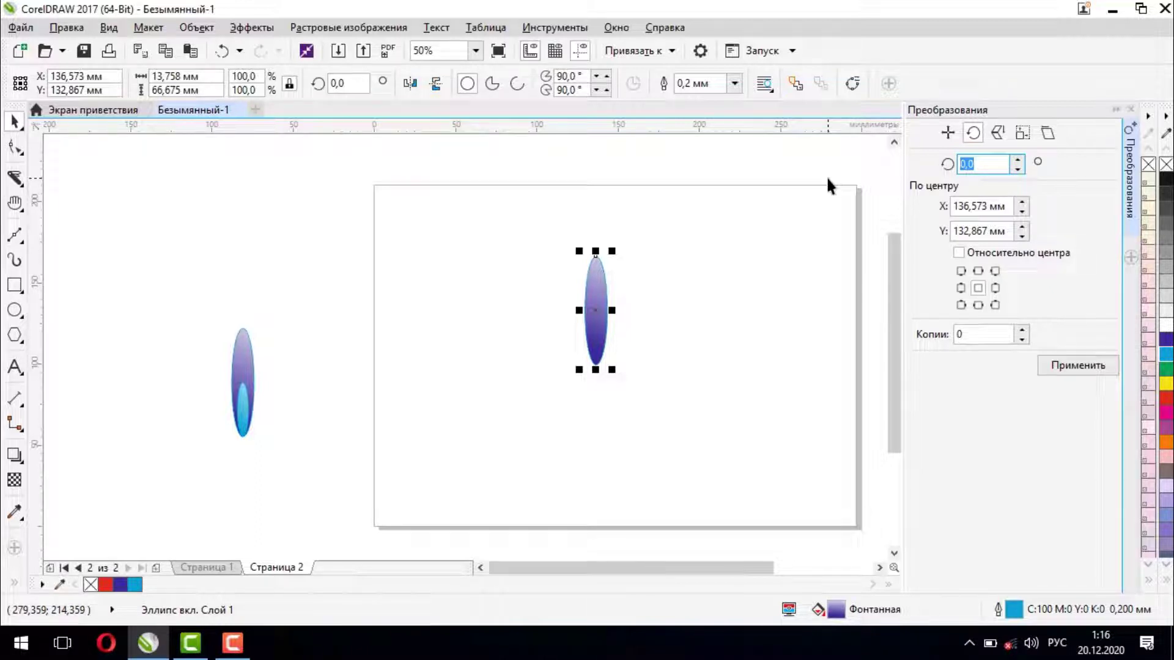
text(45)
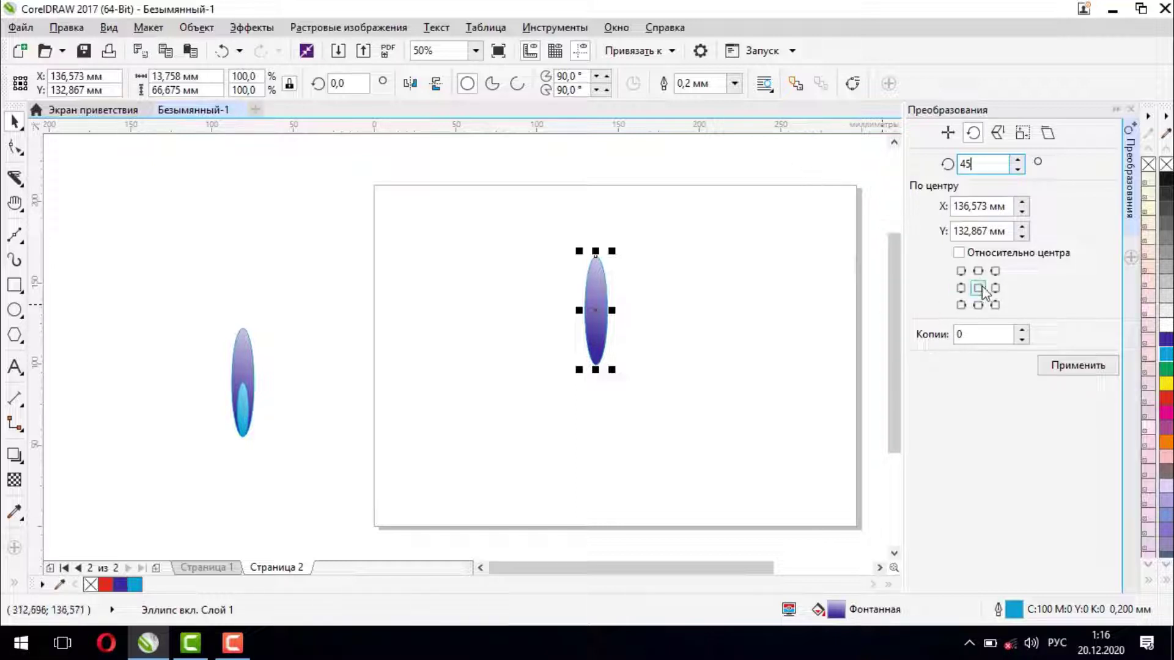
drag(978, 335, 872, 335)
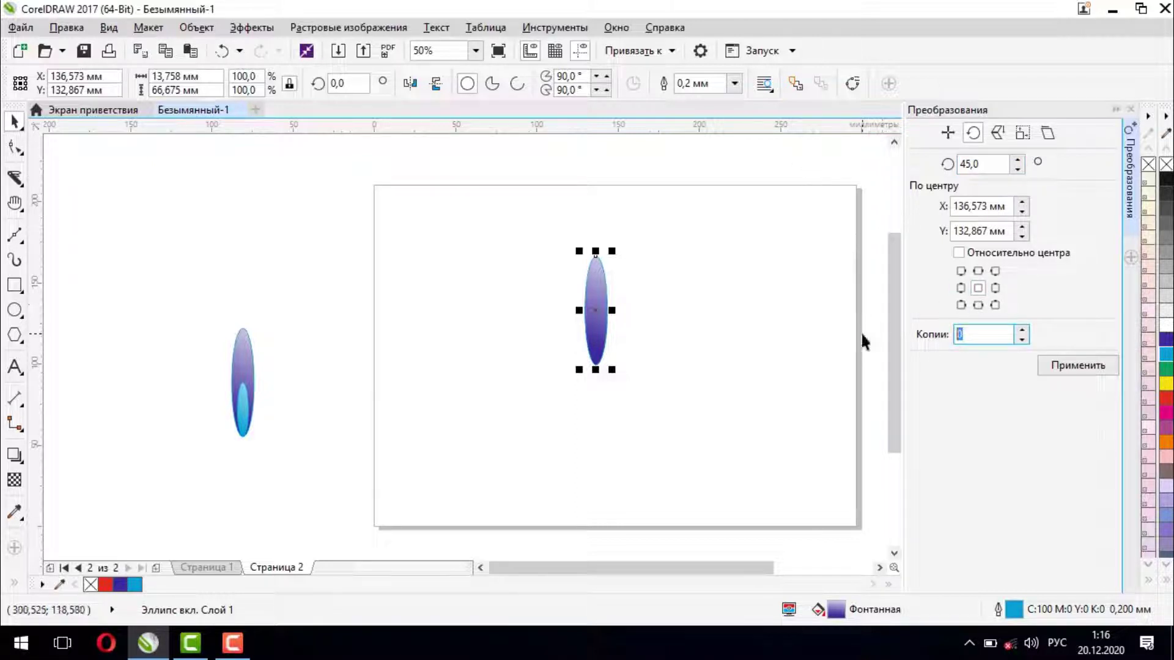
text(4)
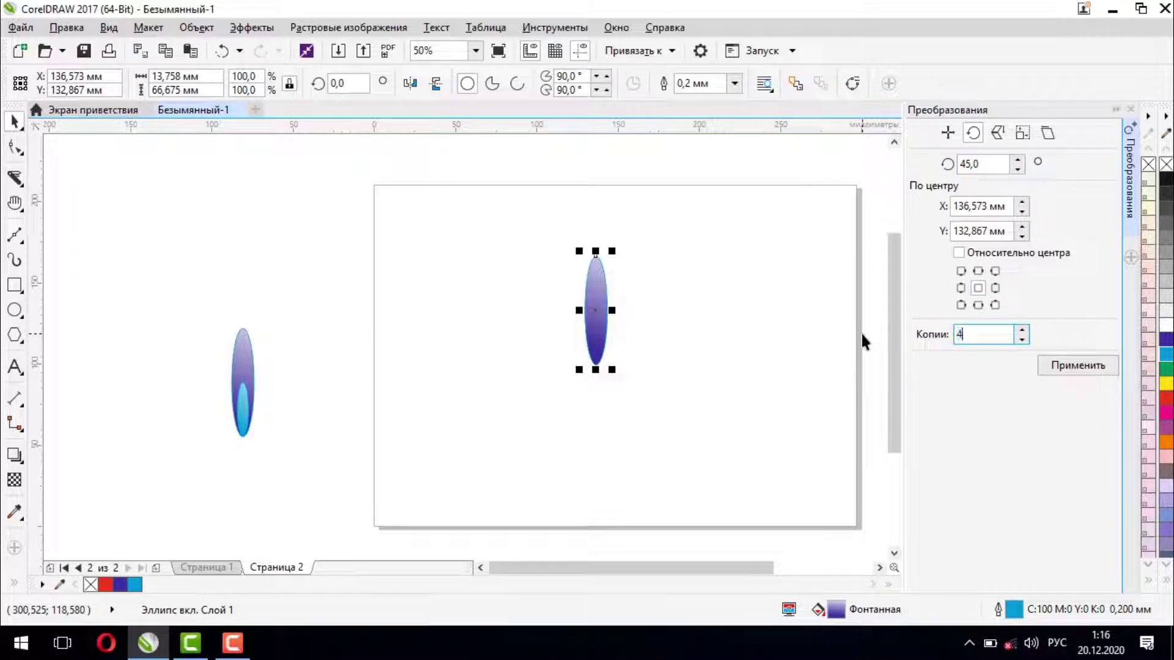
click(1070, 364)
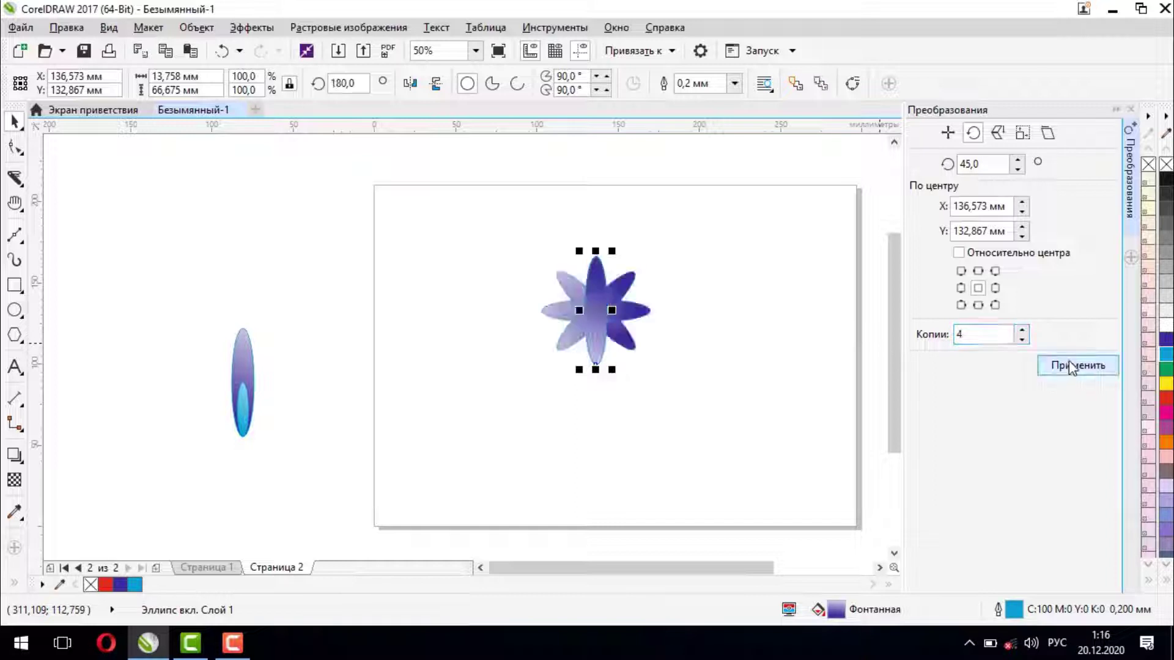
click(693, 394)
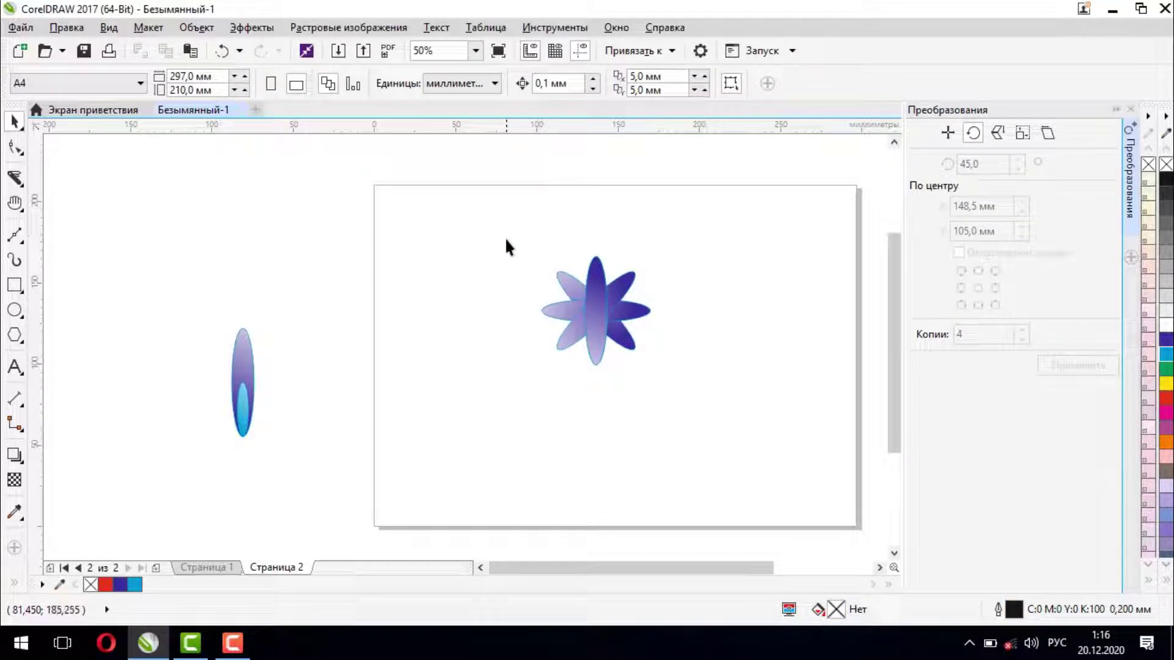
Weld the rotated ellipses into a single flower shape, then shrink it and place it in the page's upper-left area.
drag(507, 226, 736, 400)
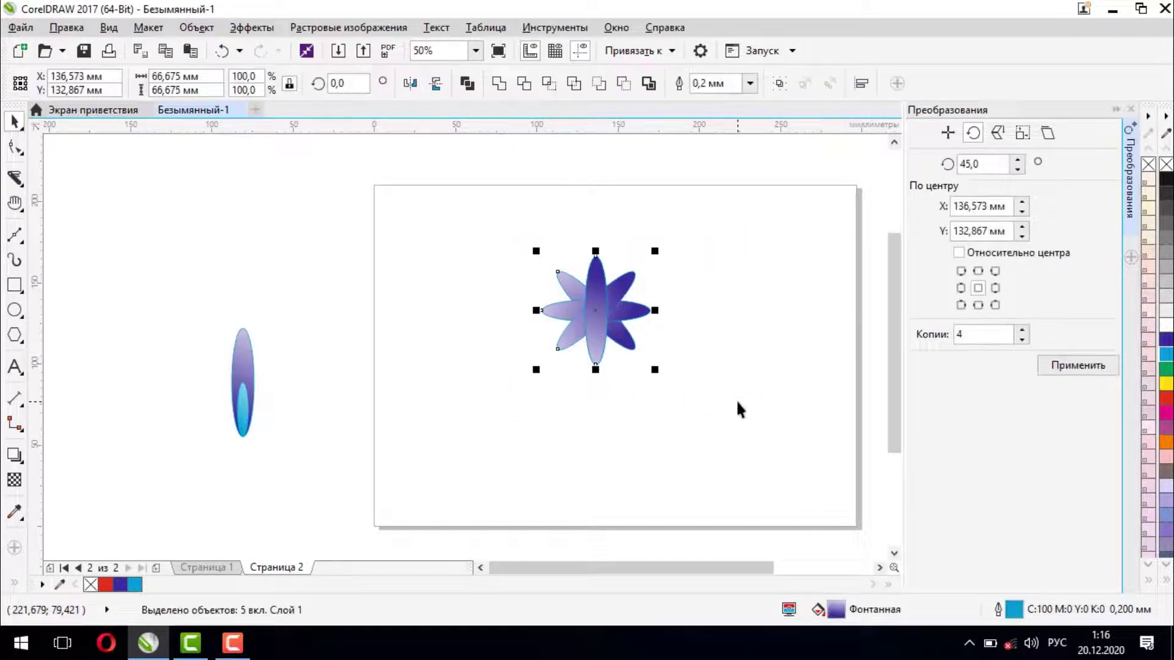
click(497, 85)
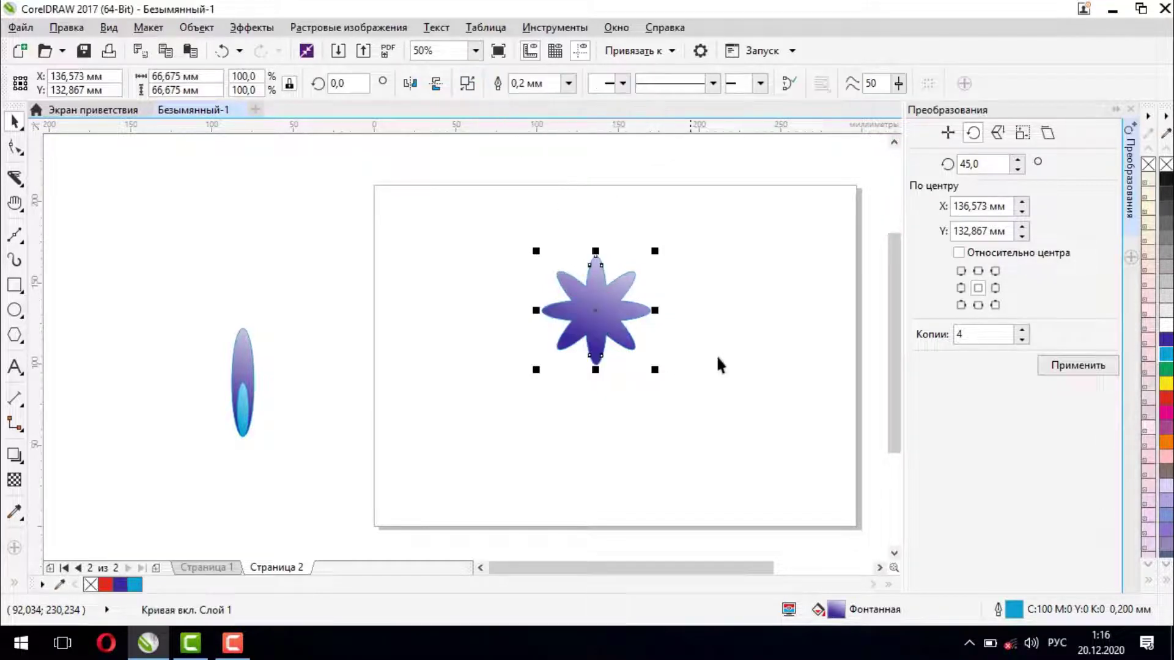
drag(591, 318, 567, 246)
key(Escape)
click(580, 243)
drag(619, 294, 463, 255)
Move the grouped two-ellipse petal onto the page and place a copy of it outside the page's left edge.
drag(189, 293, 311, 493)
drag(241, 393, 628, 284)
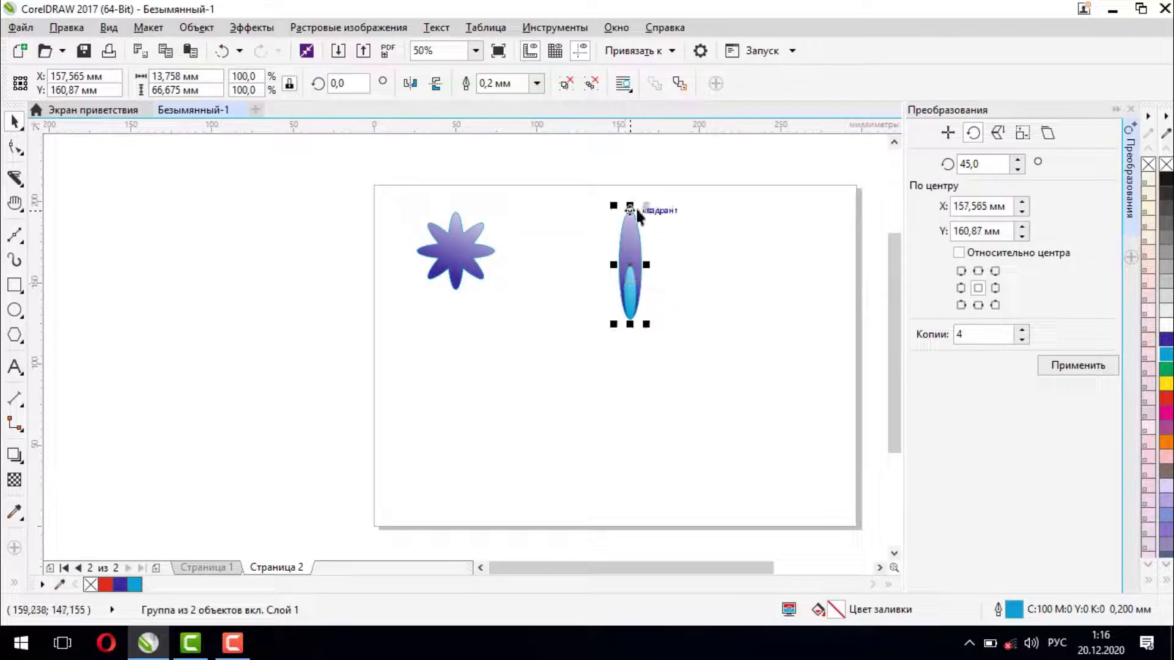
drag(620, 261, 230, 263)
Move the petal's rotation centre straight down below its base, and move the welded flower off the page.
click(633, 266)
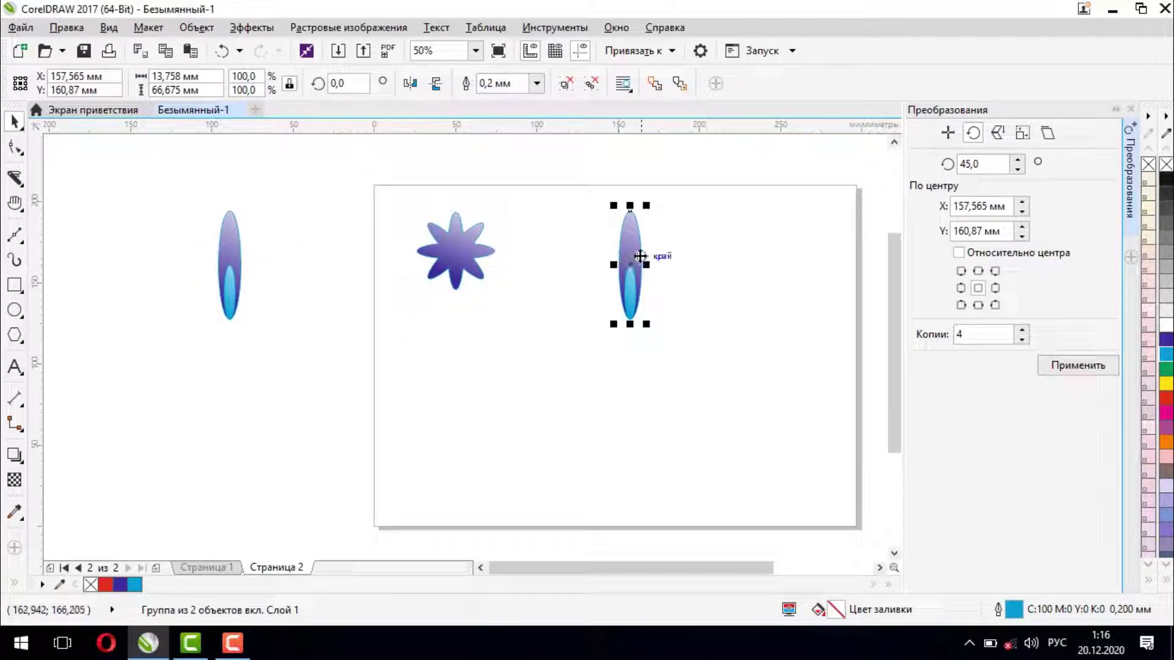
click(630, 261)
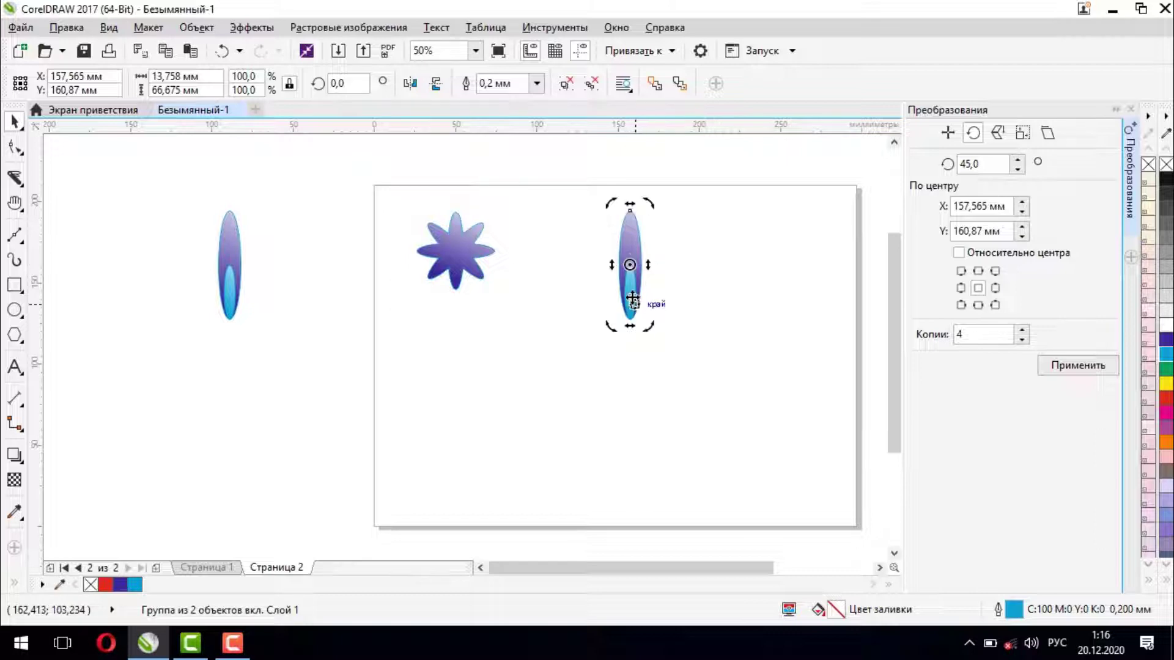
drag(629, 264, 631, 346)
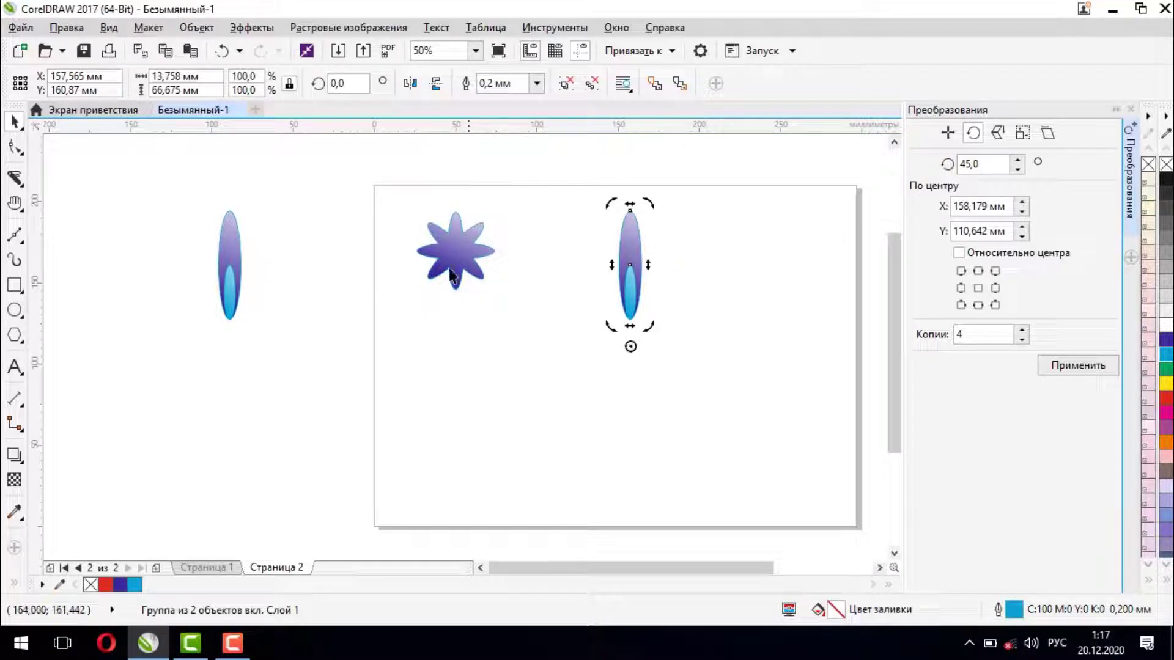
drag(440, 266, 315, 198)
Rotate the petal by 30° about its shifted centre with 11 copies to form a full rosette.
click(630, 255)
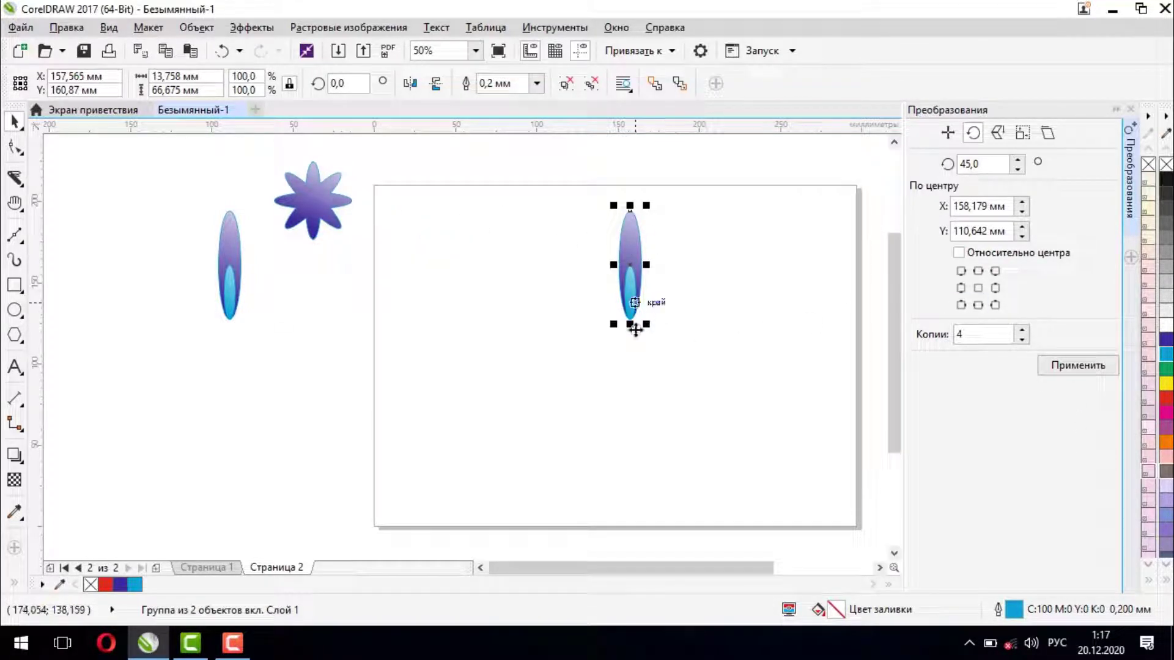
click(992, 163)
text(30)
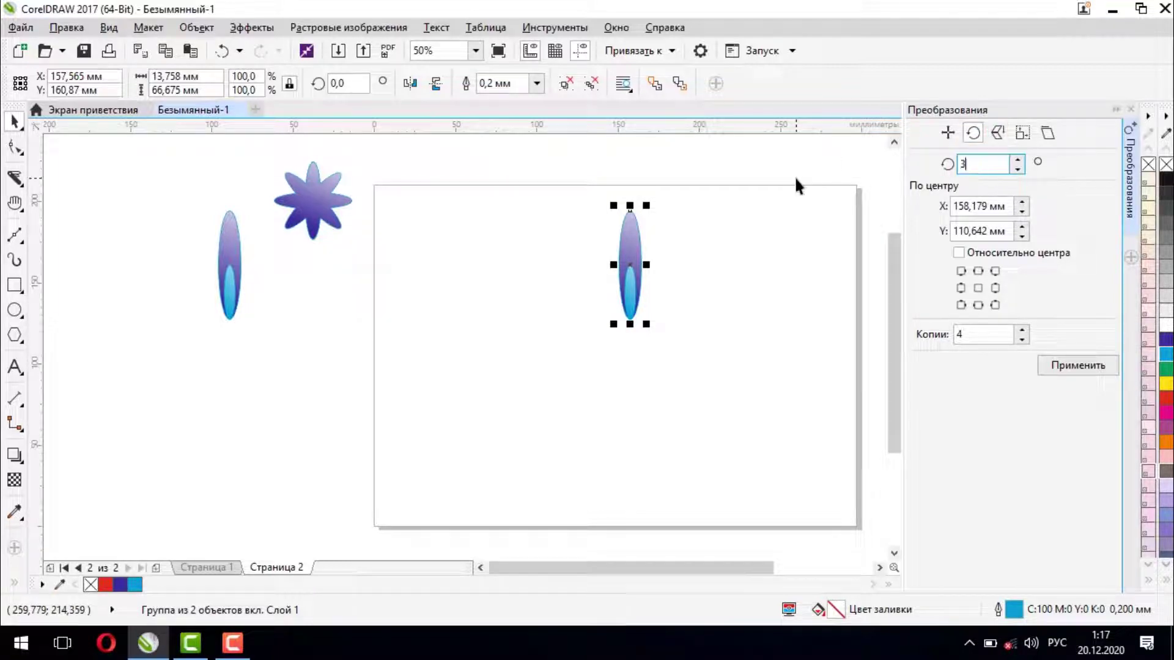
click(974, 334)
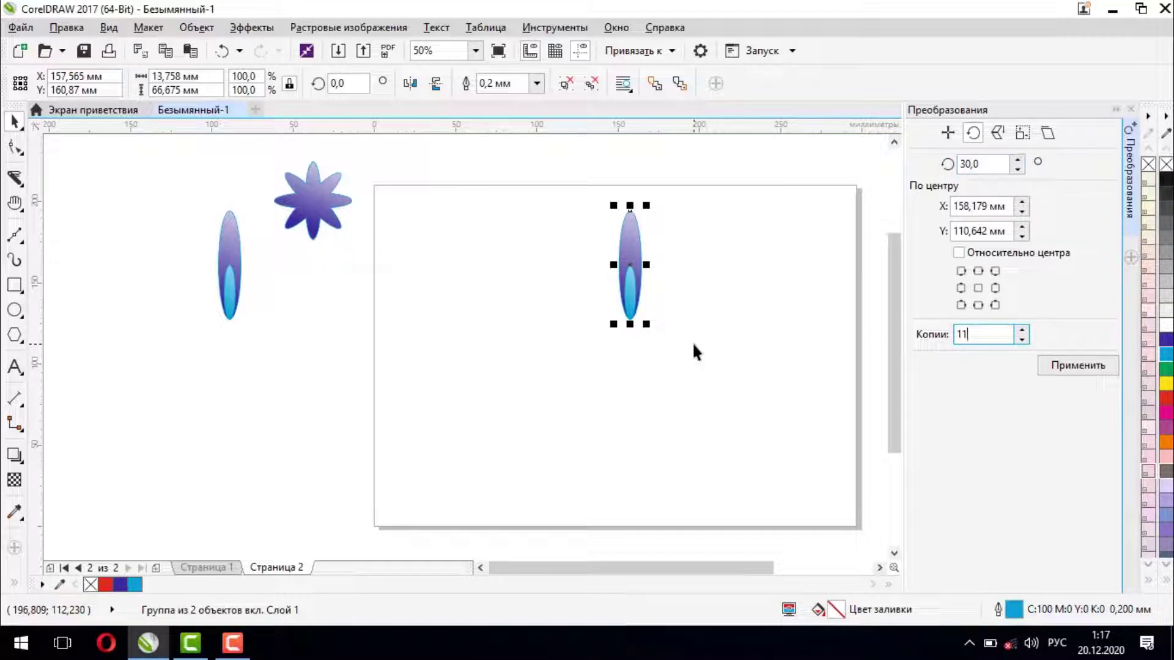
click(978, 288)
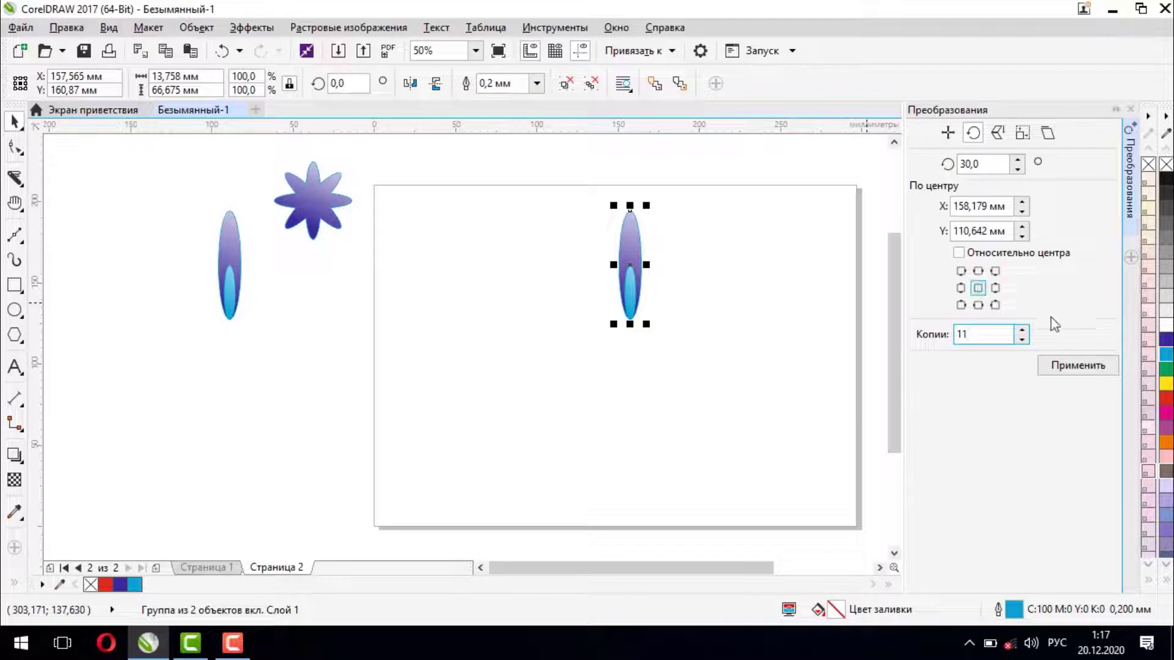
click(1101, 367)
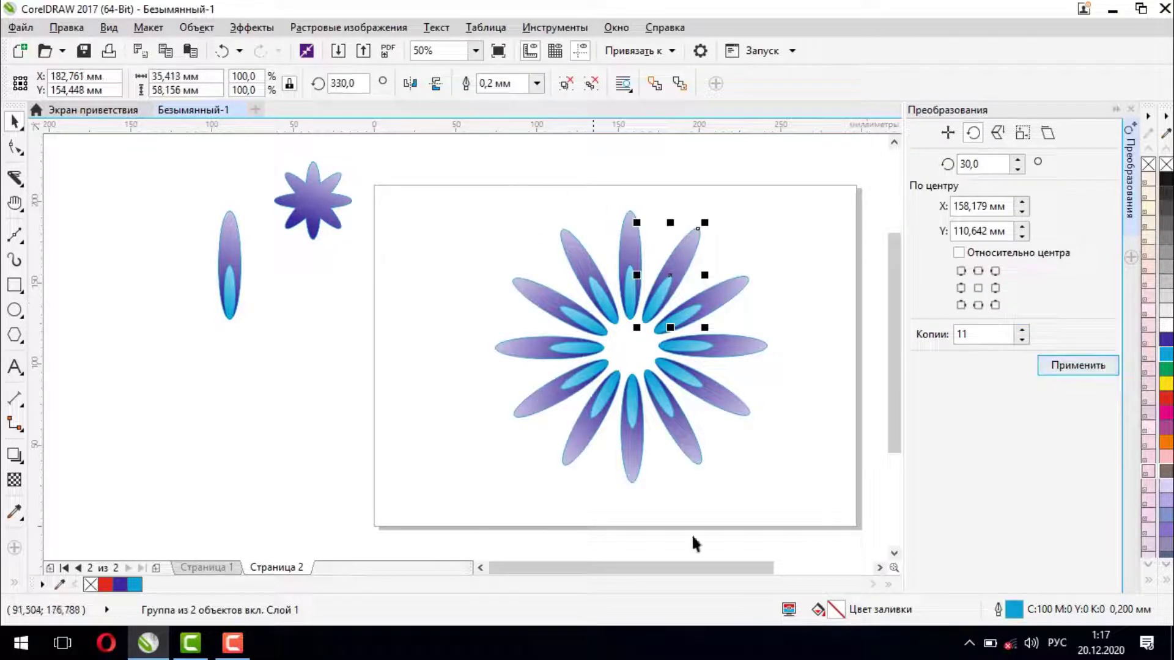
click(834, 461)
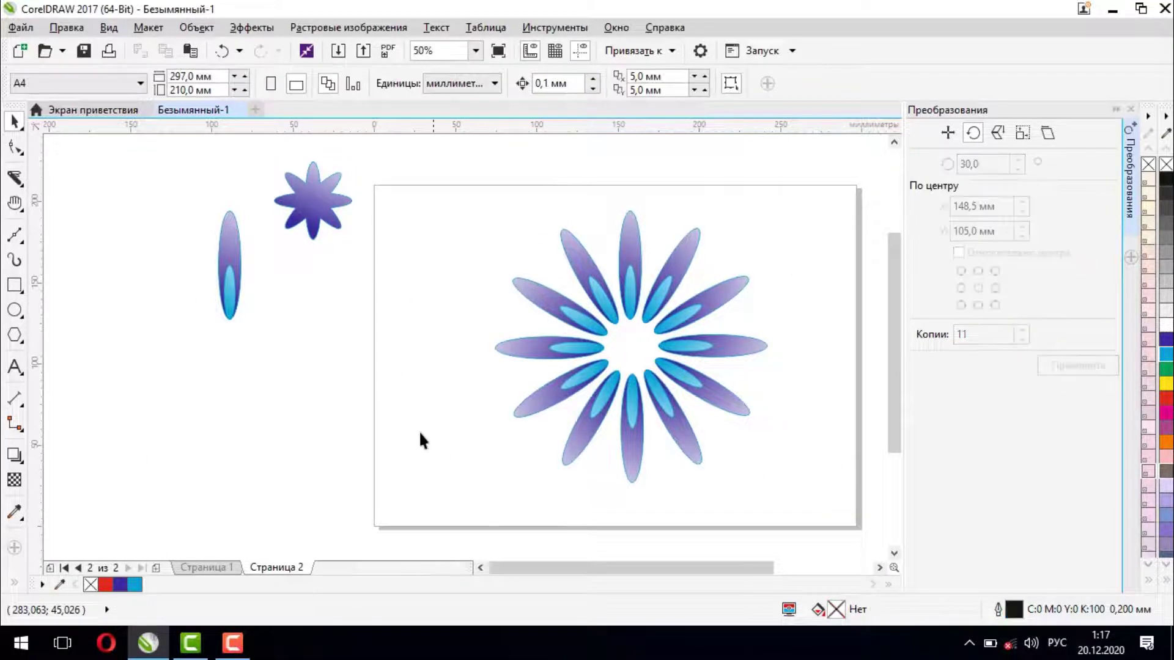
Group all the rosette's petals, then scale the group to about 77% and place it in the page's upper middle.
drag(439, 150, 861, 493)
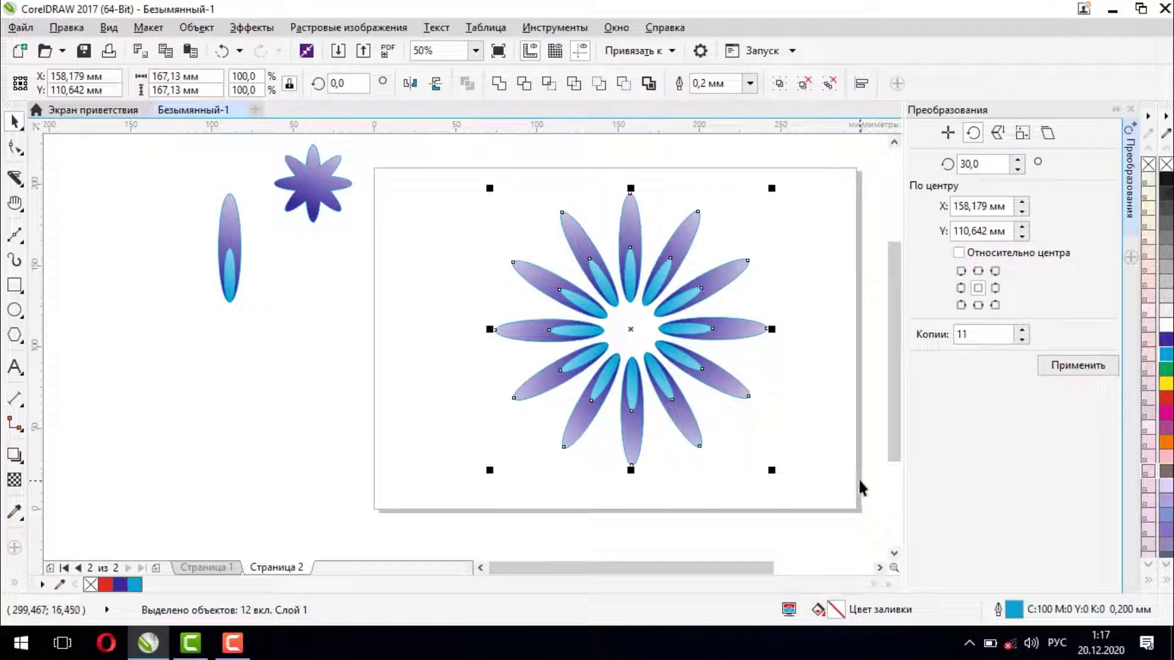
key(ctrl+g)
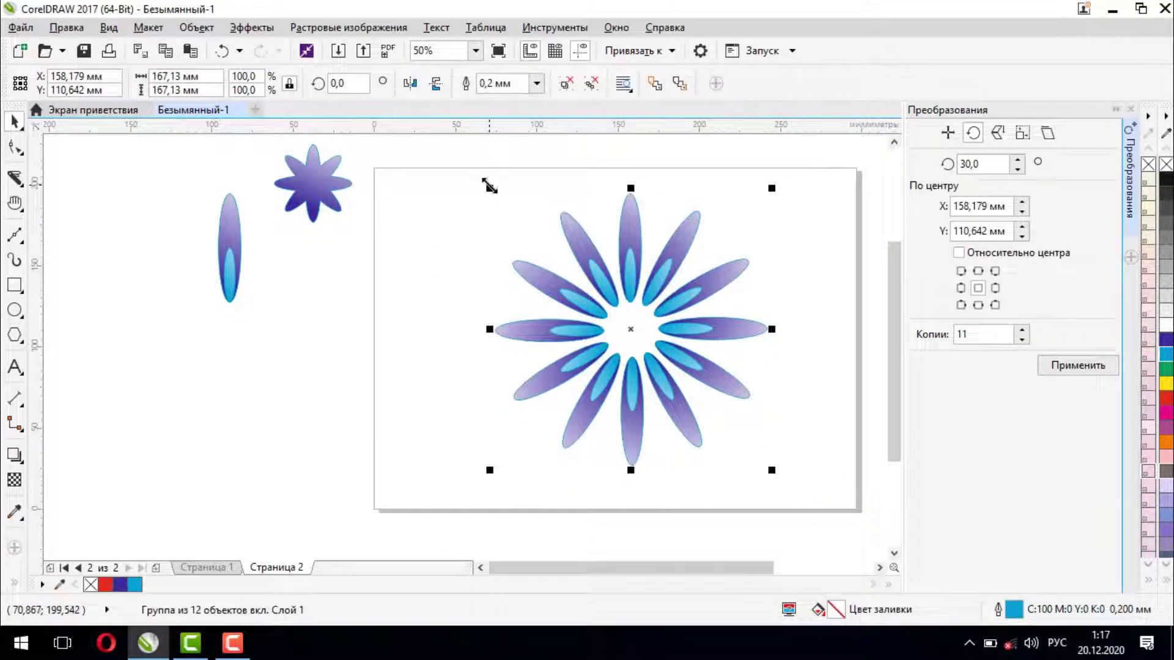
drag(490, 188, 633, 326)
drag(695, 381, 560, 235)
drag(489, 180, 694, 411)
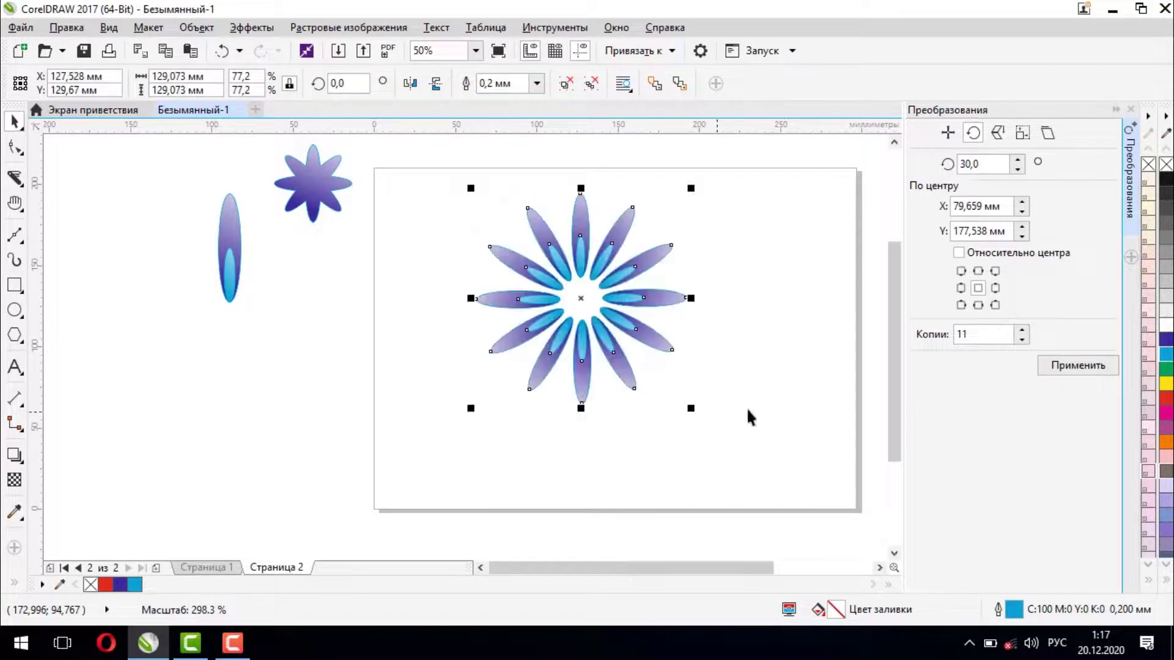
Create a copy of the petal rosette rotated about 17° around the same centre, filling the gaps between the petals.
click(713, 346)
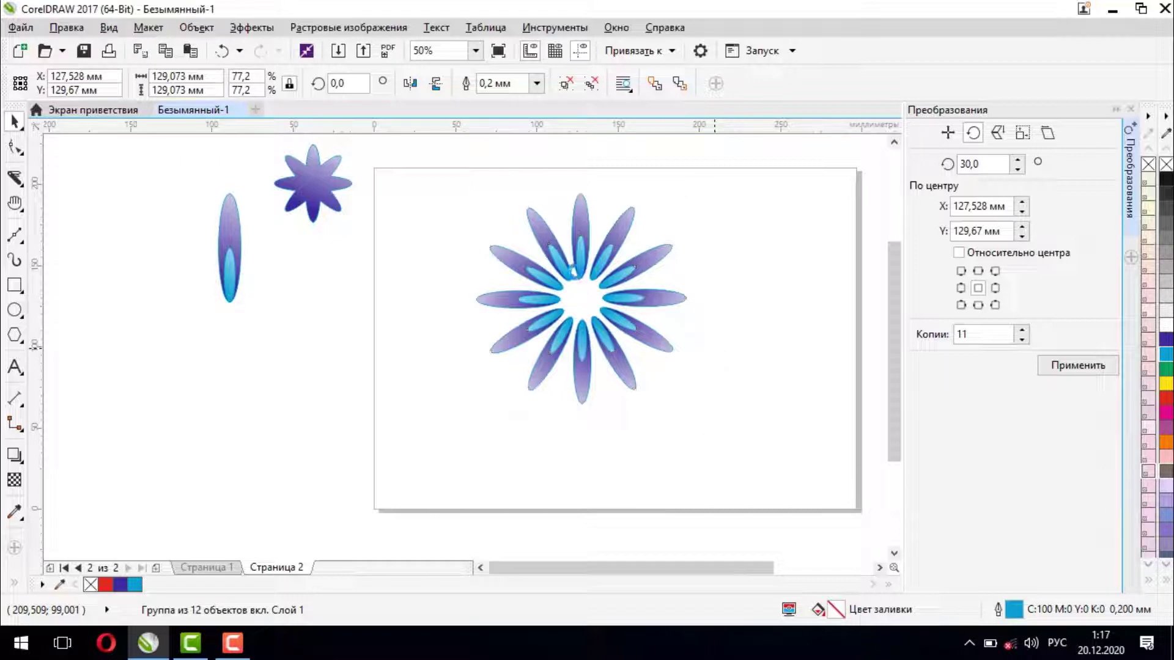
click(596, 257)
click(596, 256)
drag(692, 184, 653, 169)
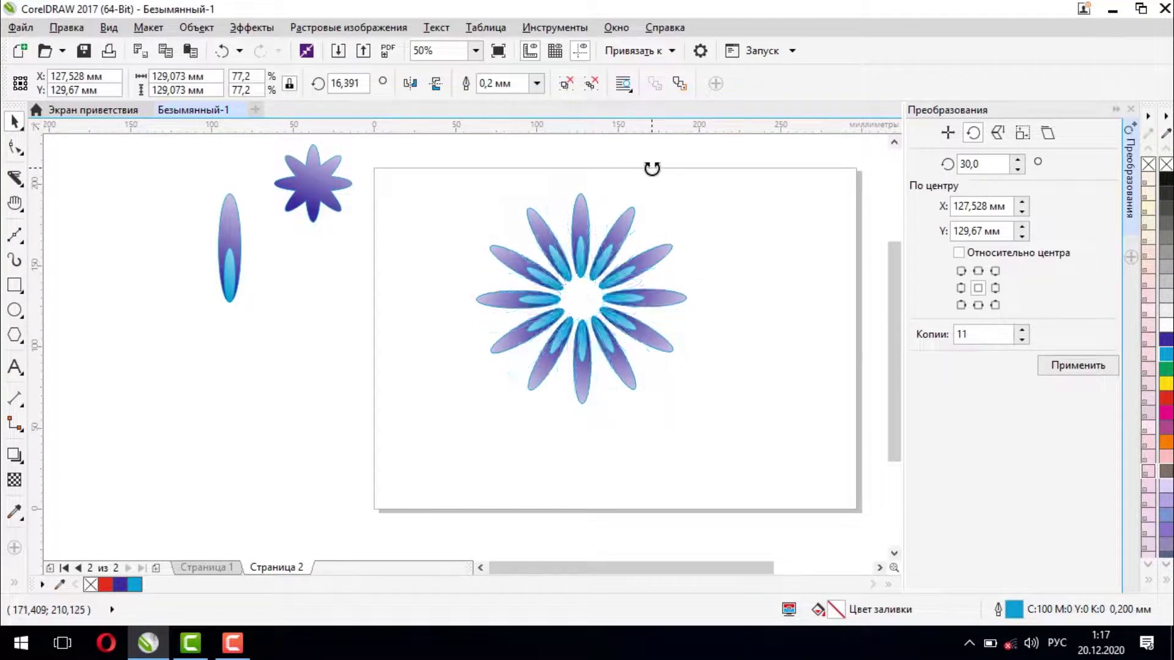
click(718, 342)
Create a concentric copy of the rotated rosette scaled down to about 16 mm inside the flower's white centre and select it.
click(628, 299)
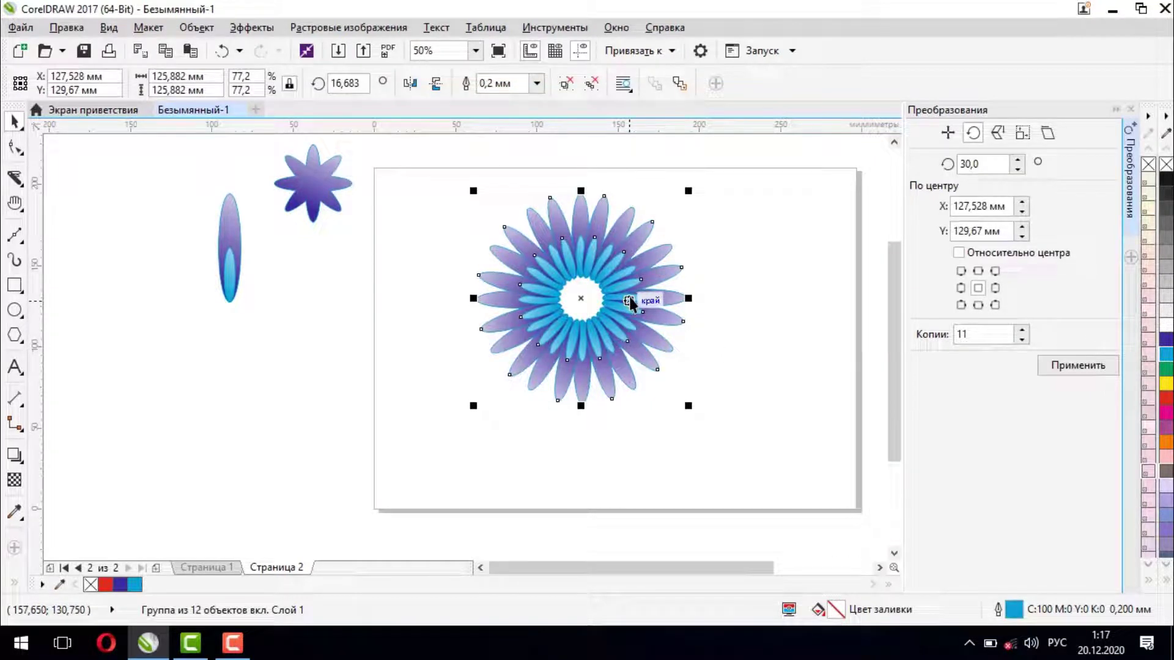
click(636, 296)
click(637, 296)
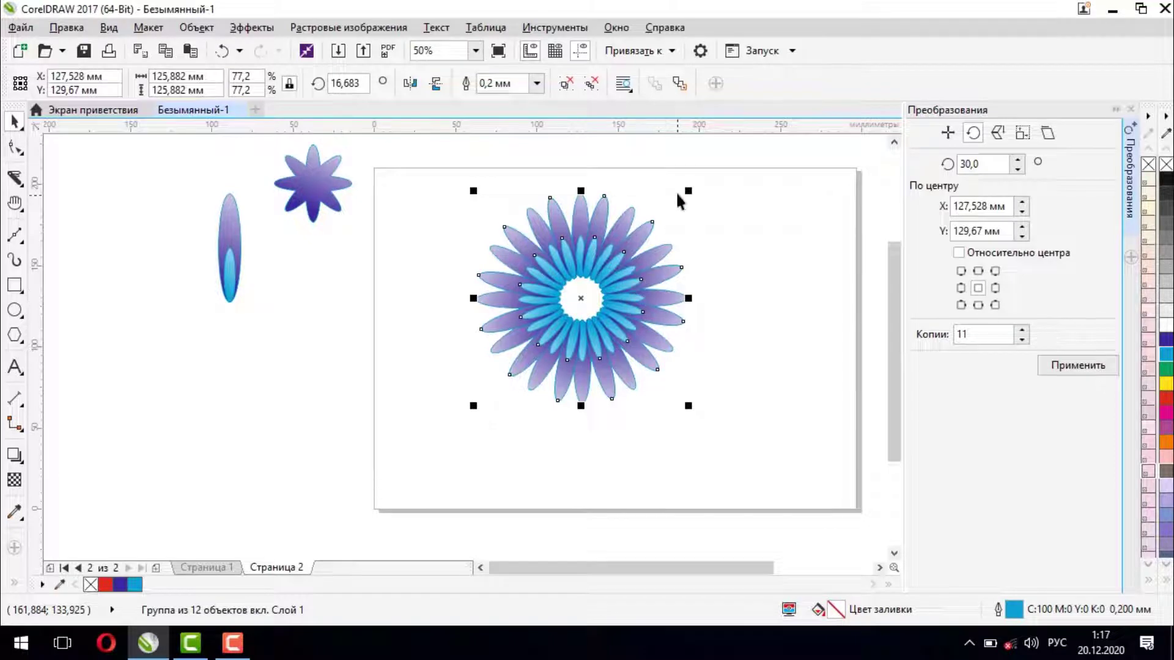
drag(691, 190, 518, 594)
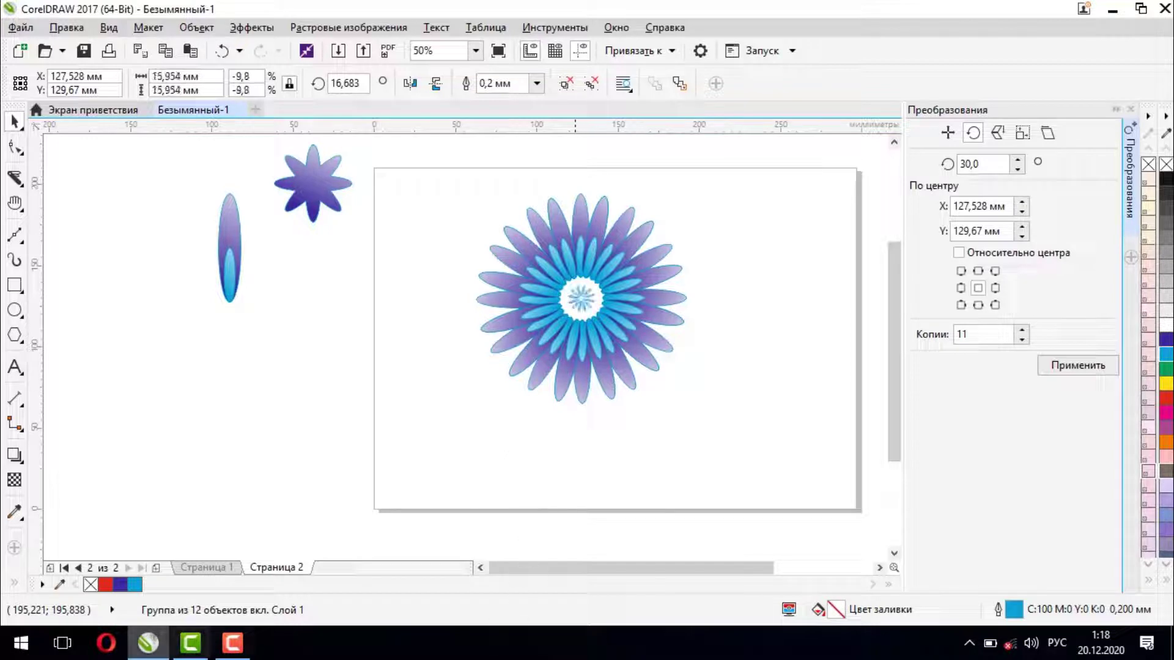
click(714, 293)
click(586, 301)
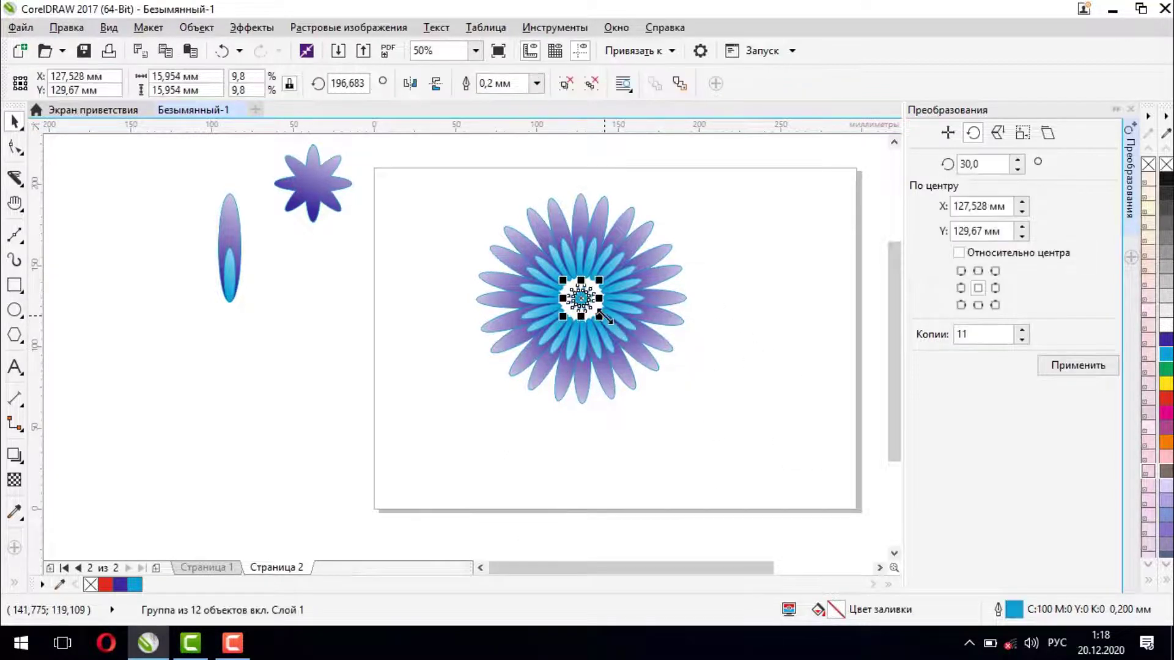
Enlarge the innermost rosette about its centre to about 65 mm and group the three rosettes into one flower.
drag(604, 316, 655, 356)
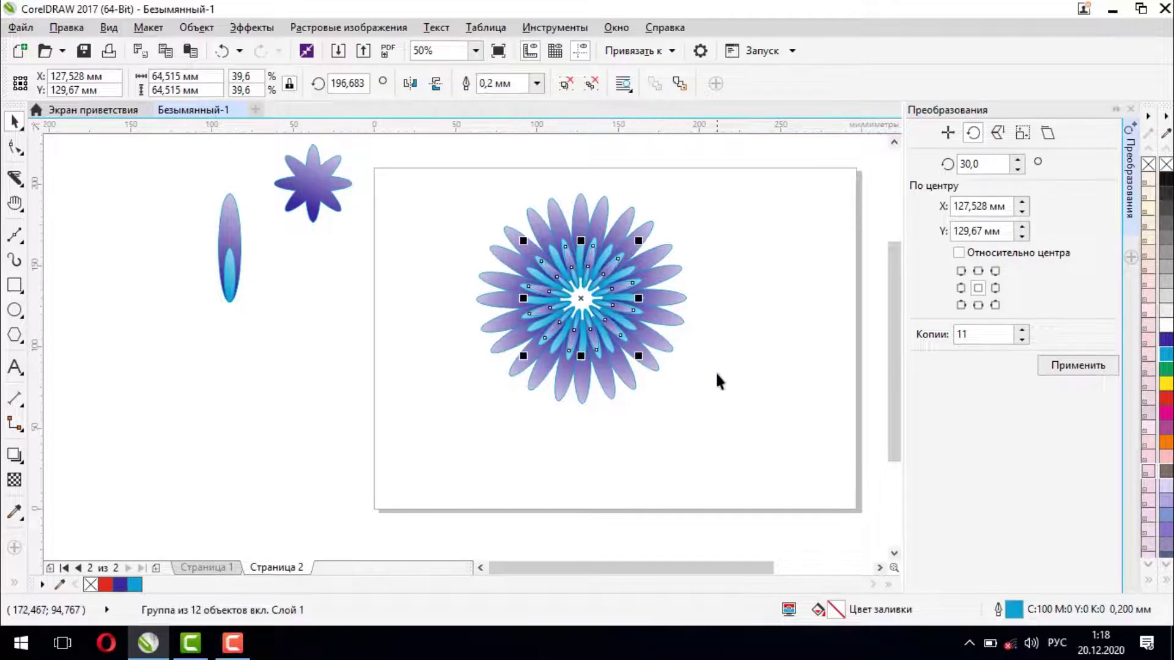
click(851, 445)
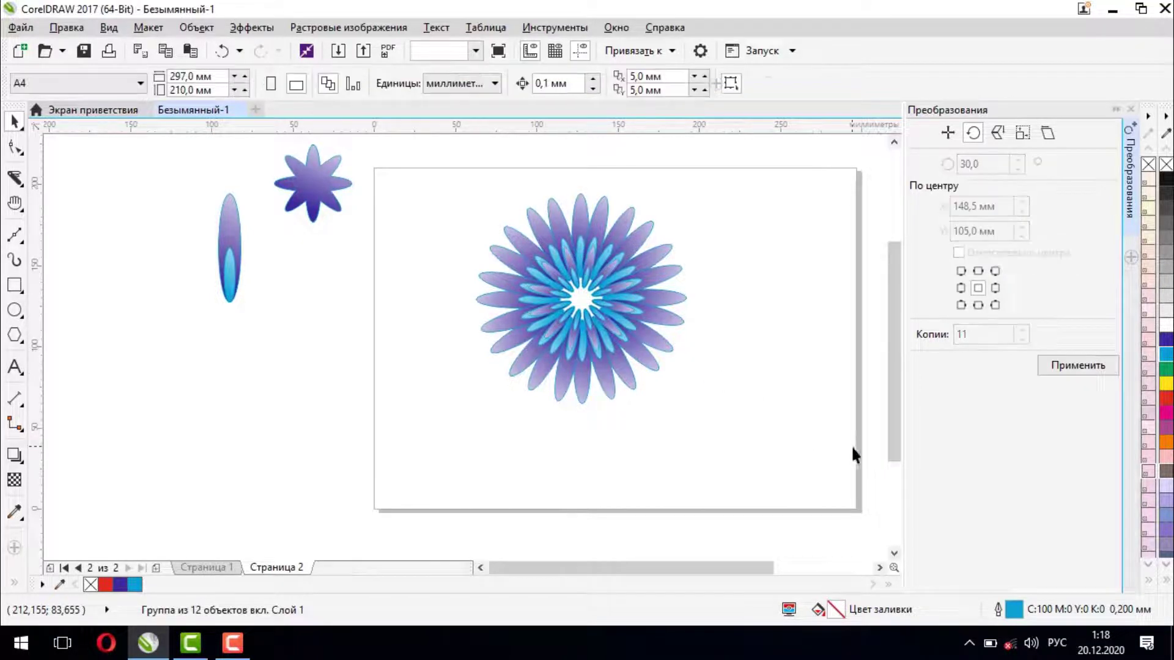
click(598, 250)
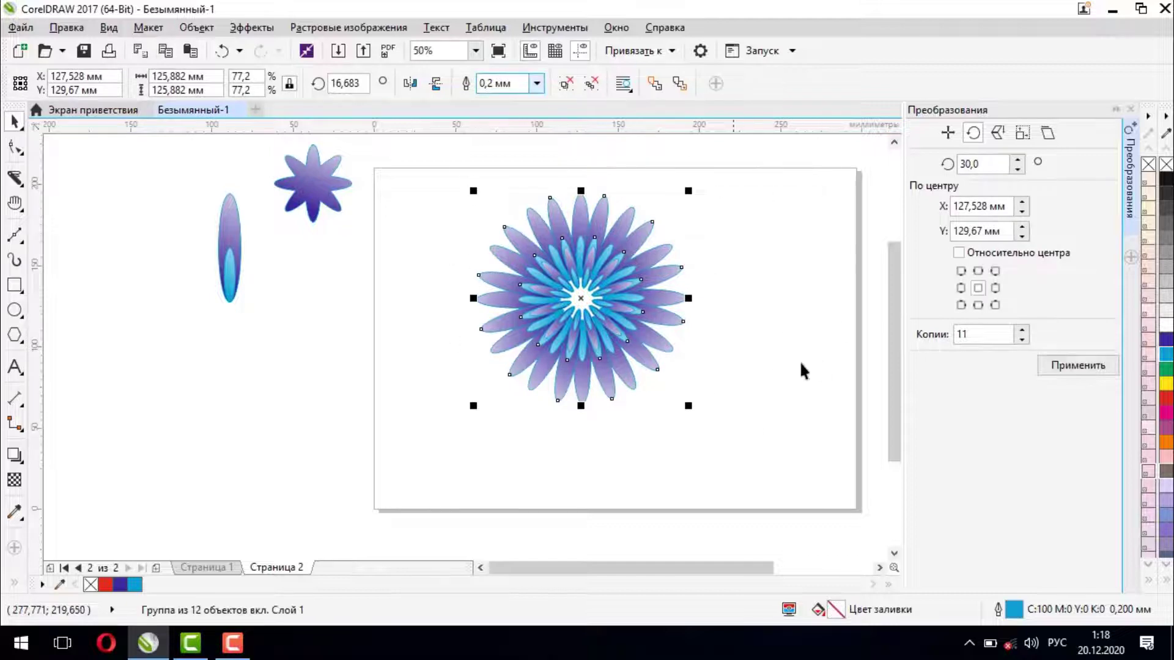
drag(432, 151, 788, 450)
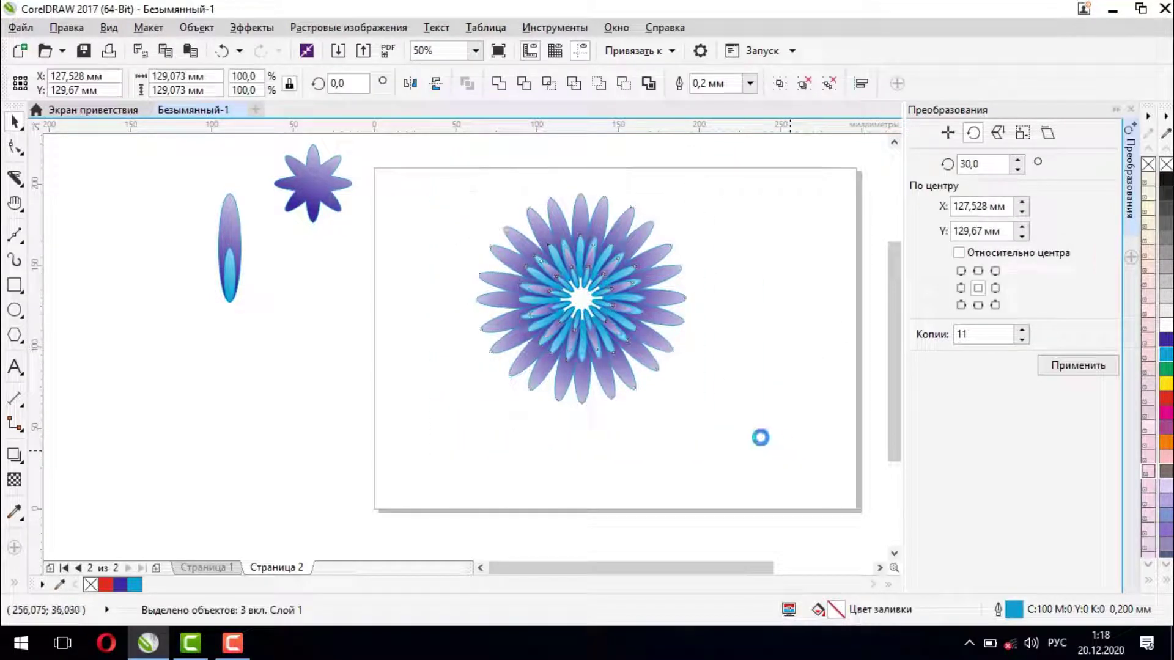
key(ctrl+g)
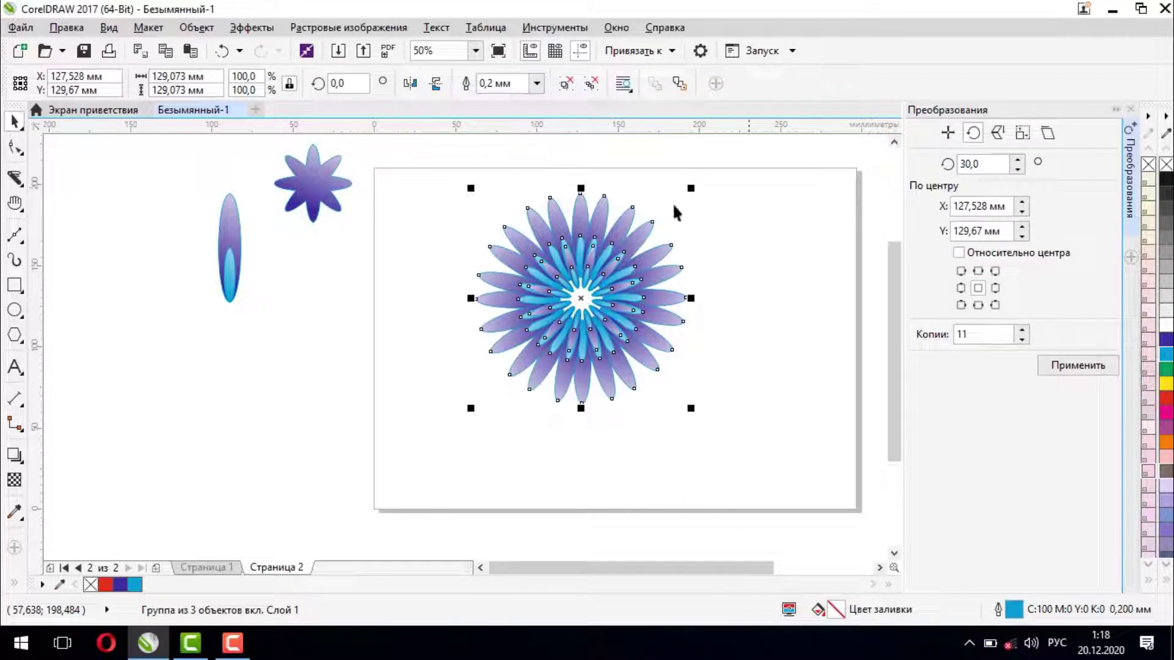
Scale the grouped flower down to about 42 mm and place it in the page's upper left part.
drag(471, 189, 557, 275)
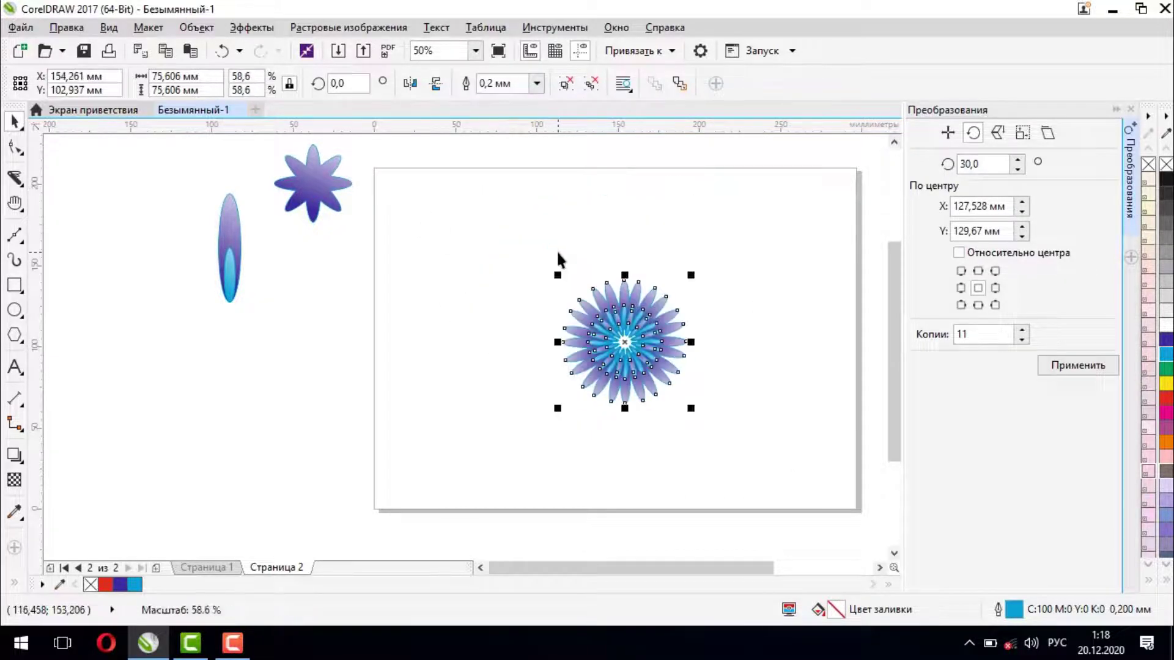
drag(651, 344, 541, 246)
click(558, 269)
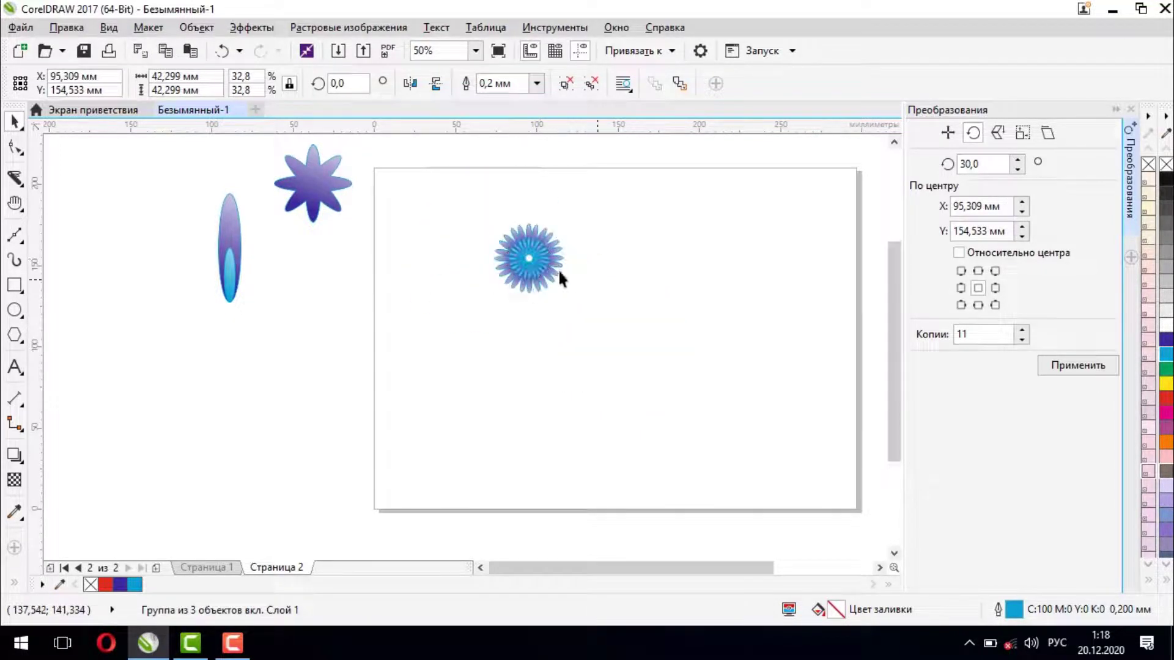
click(534, 266)
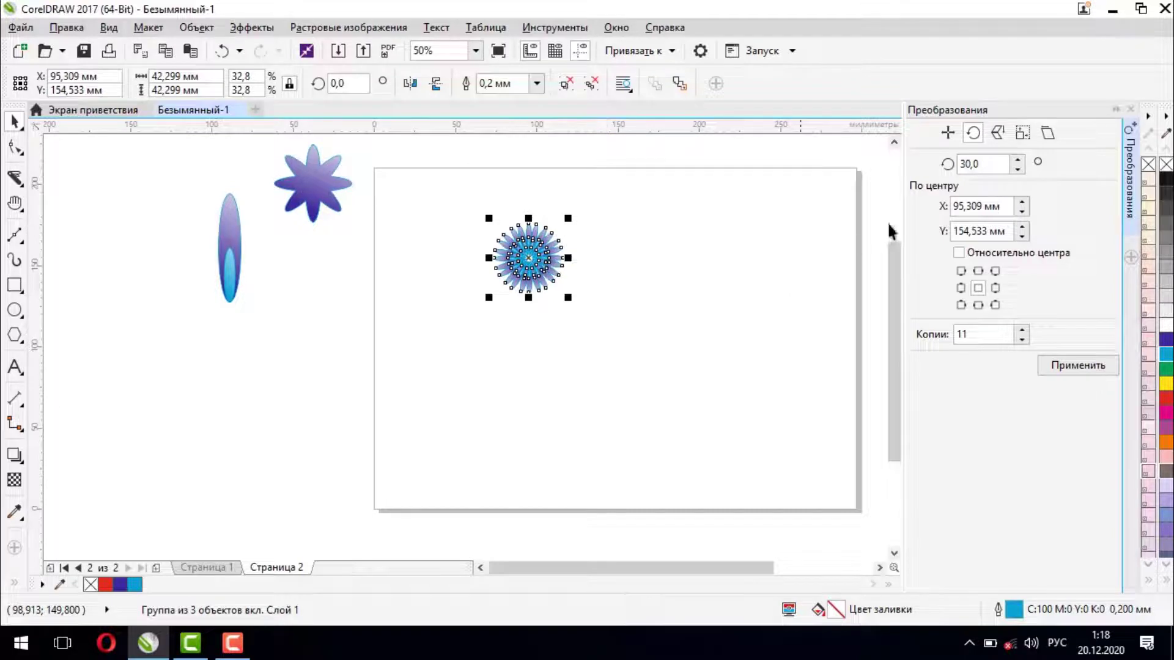
Rotate the flower by 60° with 4 copies around a rotation centre moved just below it, at about X 93.6, Y 115.4 mm.
double_click(979, 165)
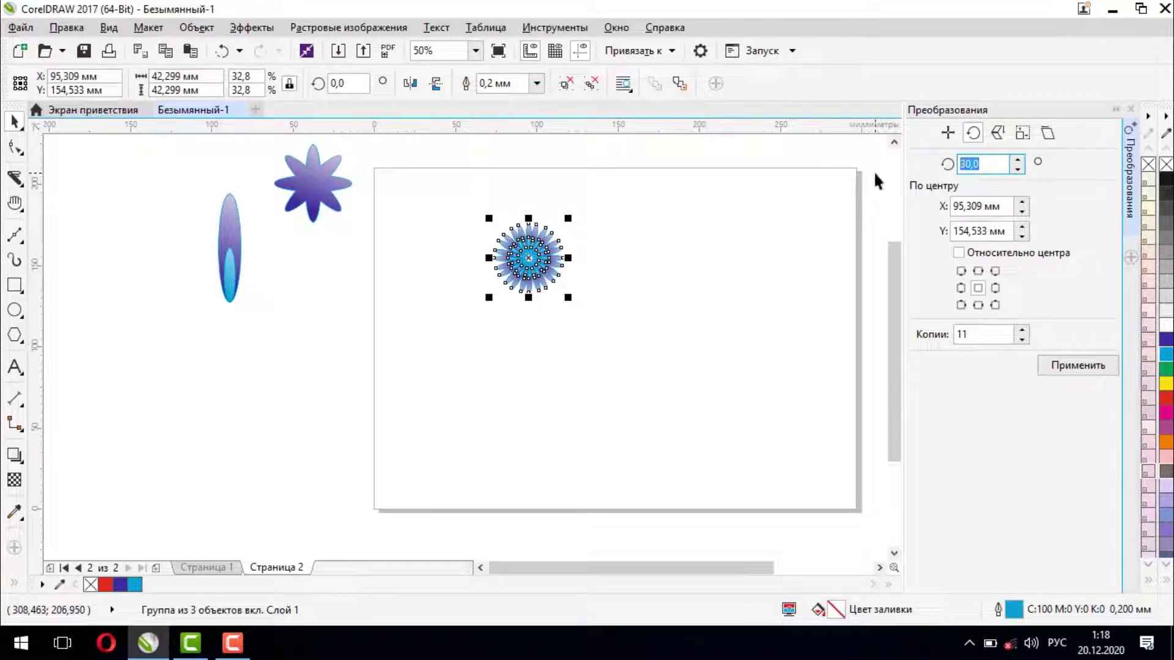
text(60)
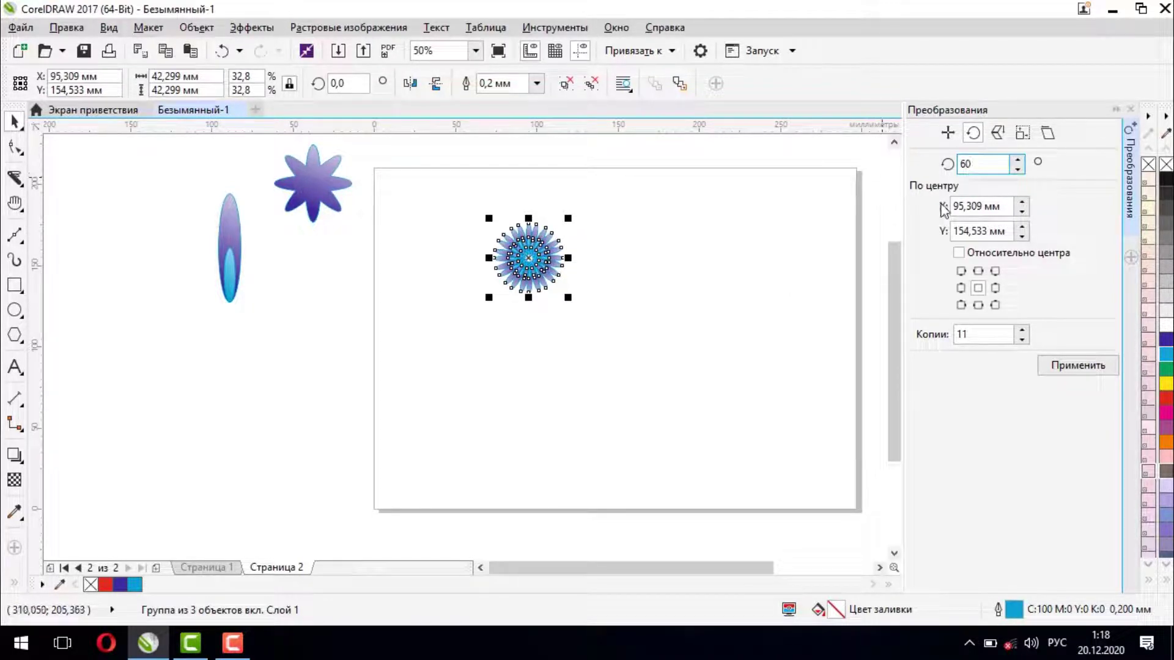
double_click(979, 334)
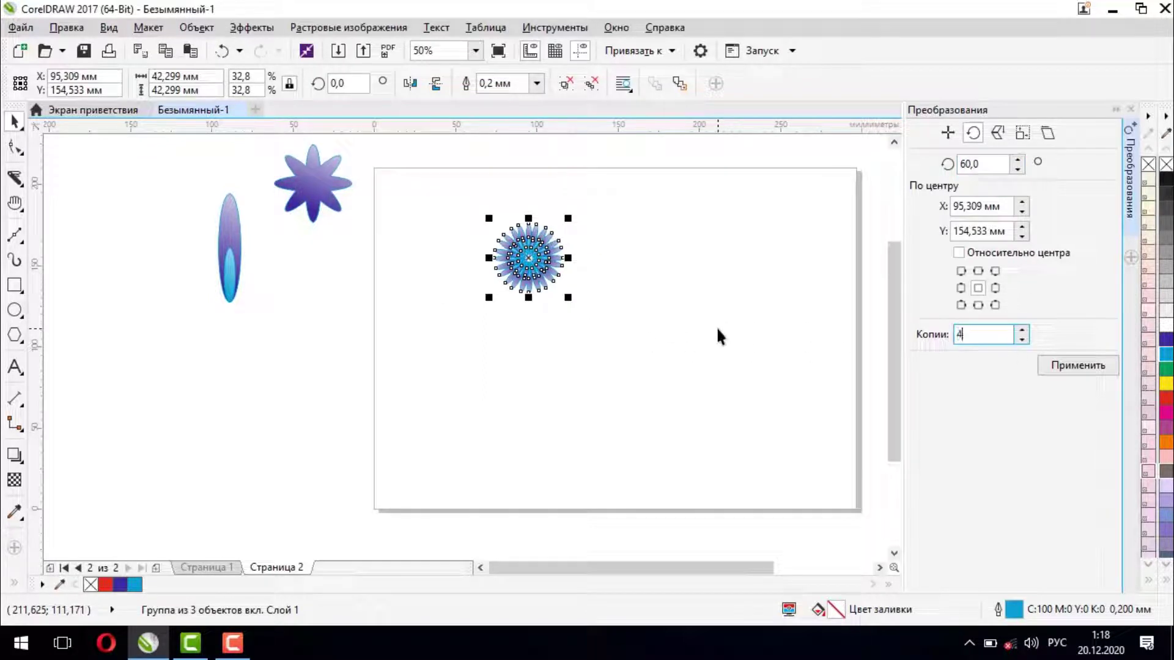
click(527, 262)
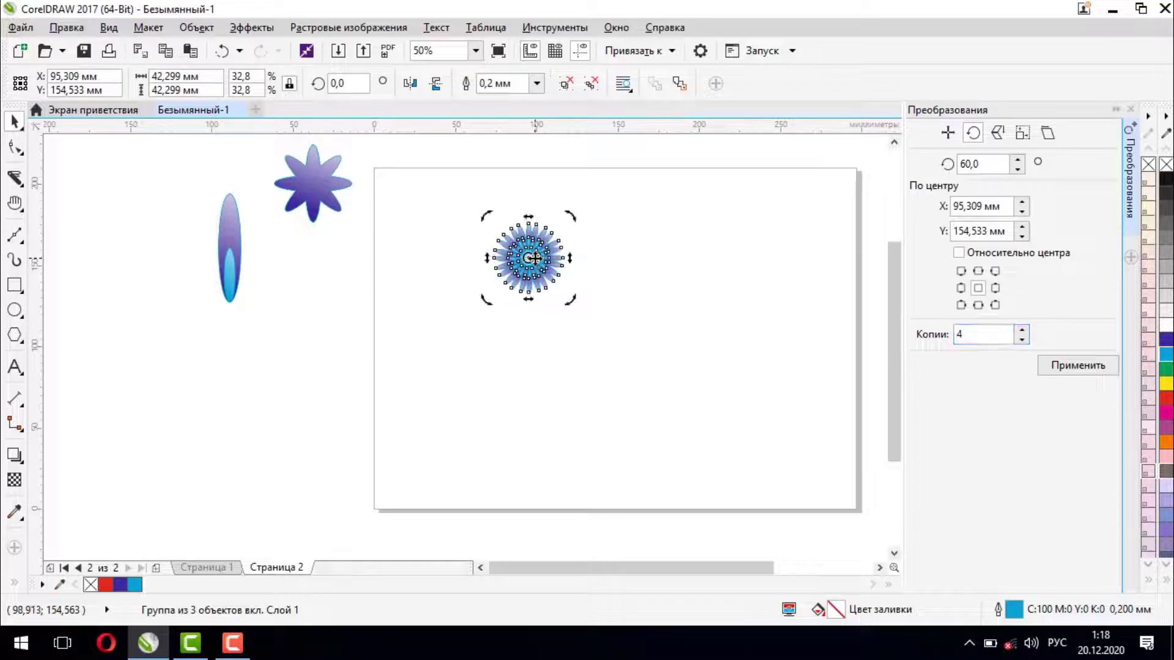
drag(530, 260, 527, 318)
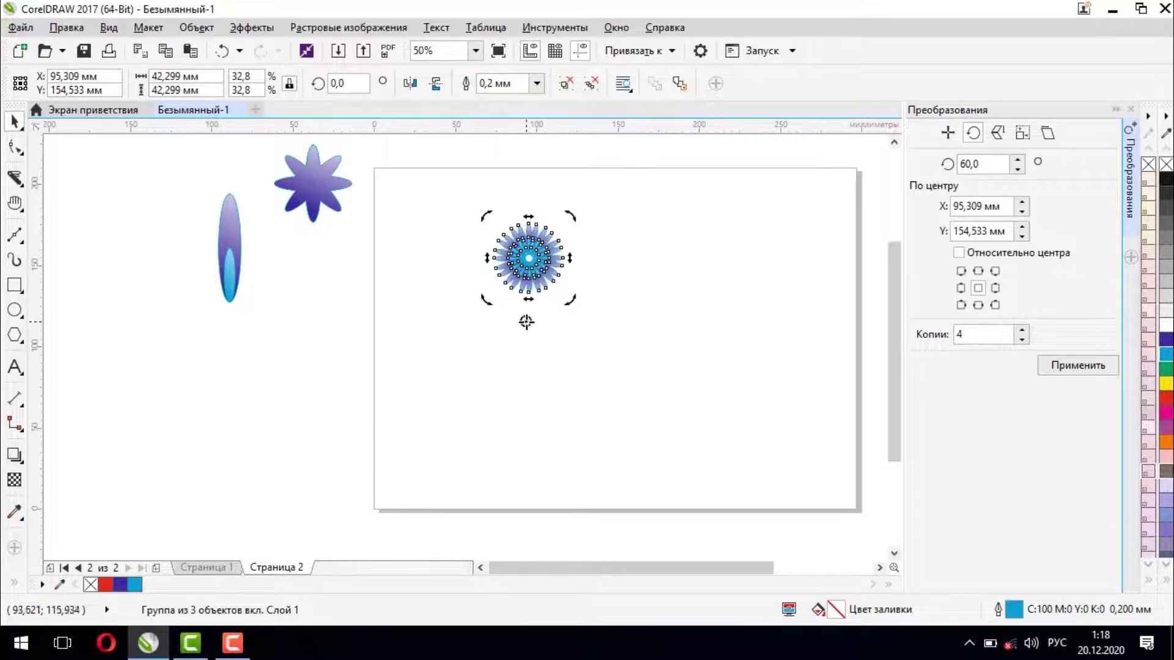
click(1086, 368)
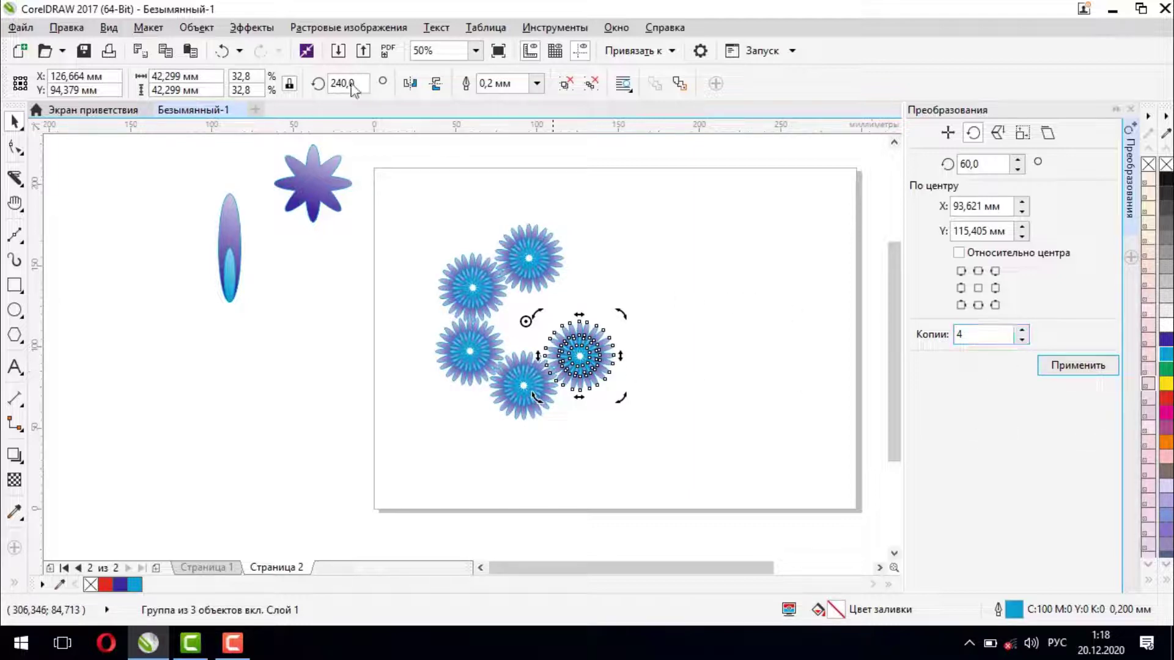
Undo the four rotated copies and repeat the 60° rotation with 5 copies to close the flower ring.
click(222, 53)
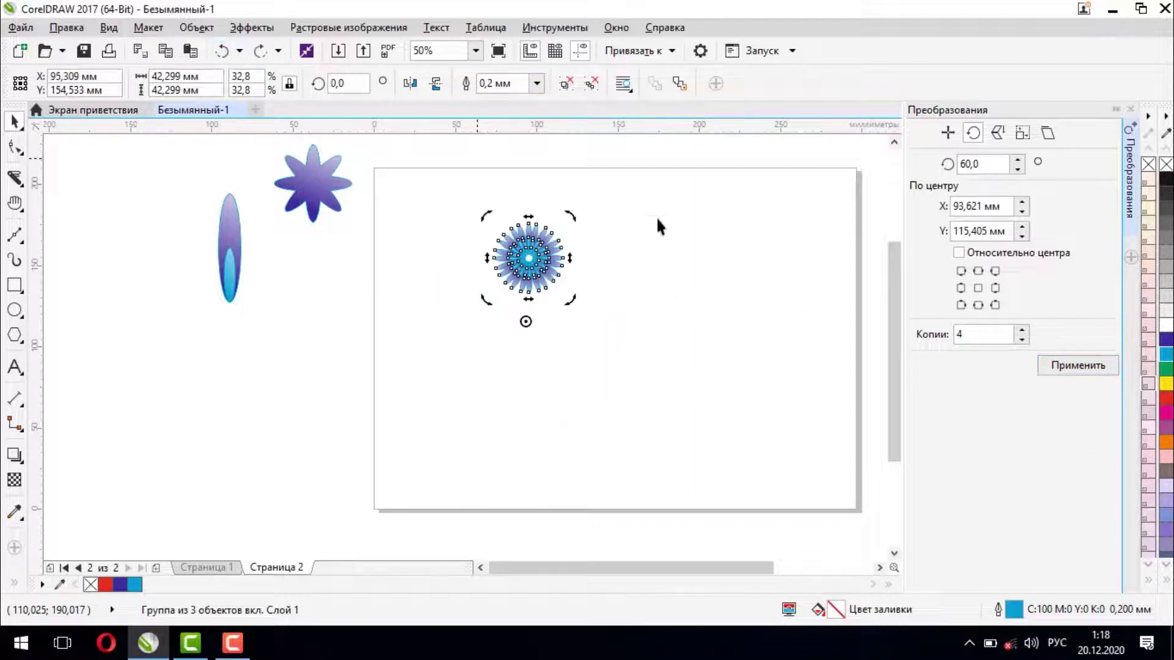
click(1073, 366)
click(789, 406)
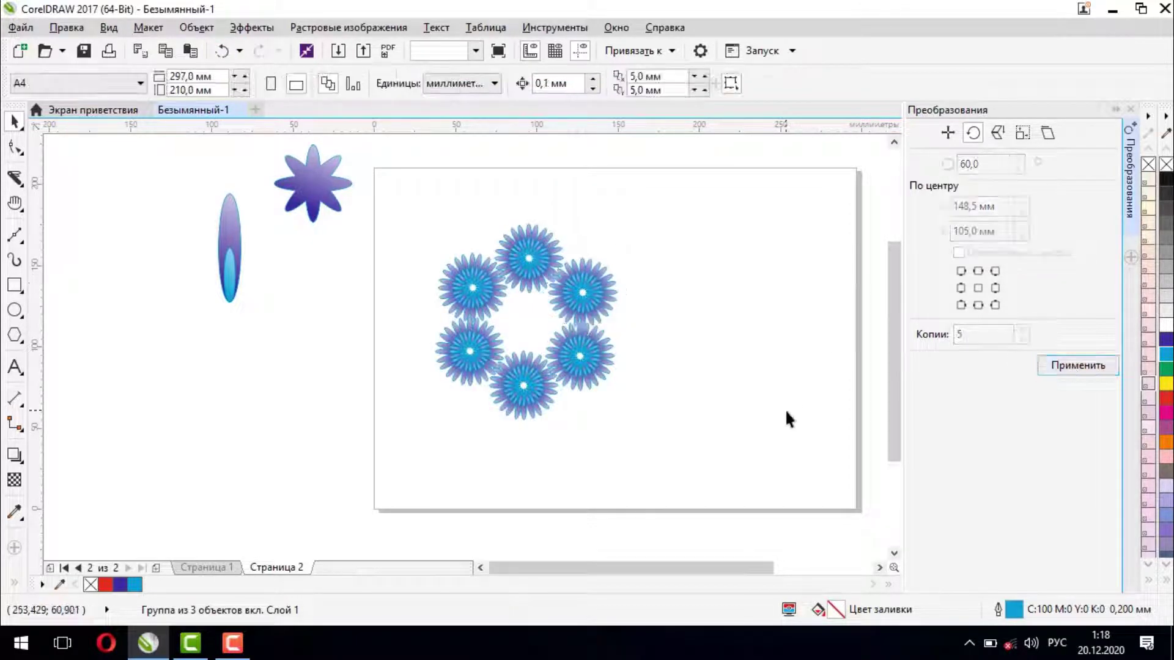
Group the six flowers of the ring into one object.
drag(407, 180, 694, 449)
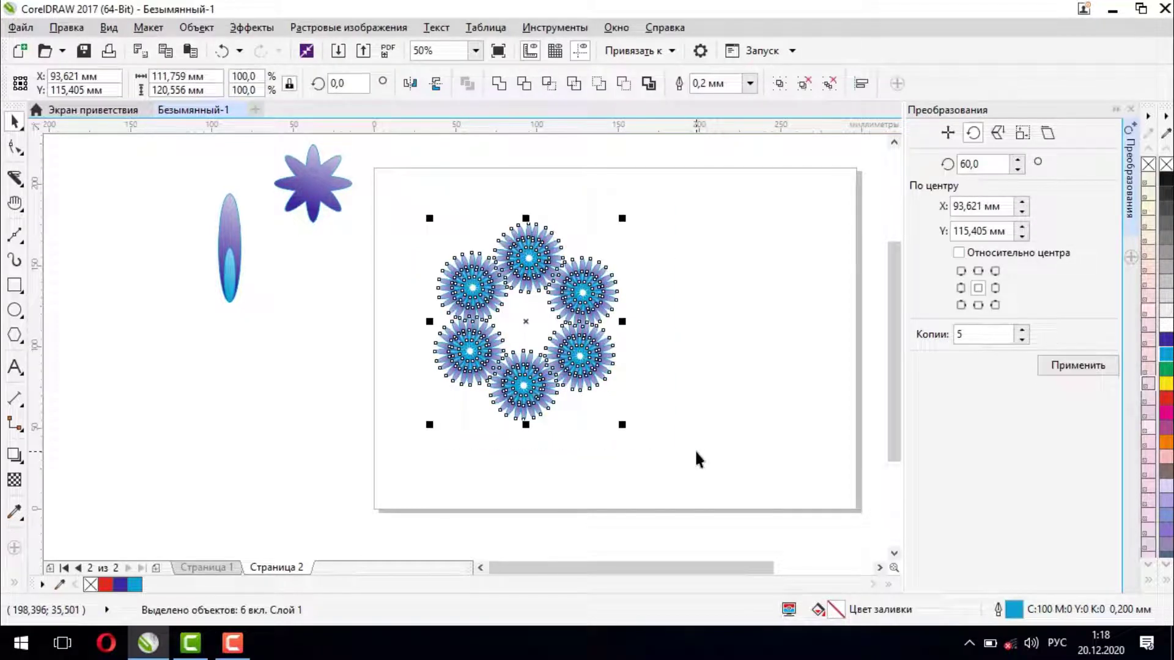
click(645, 419)
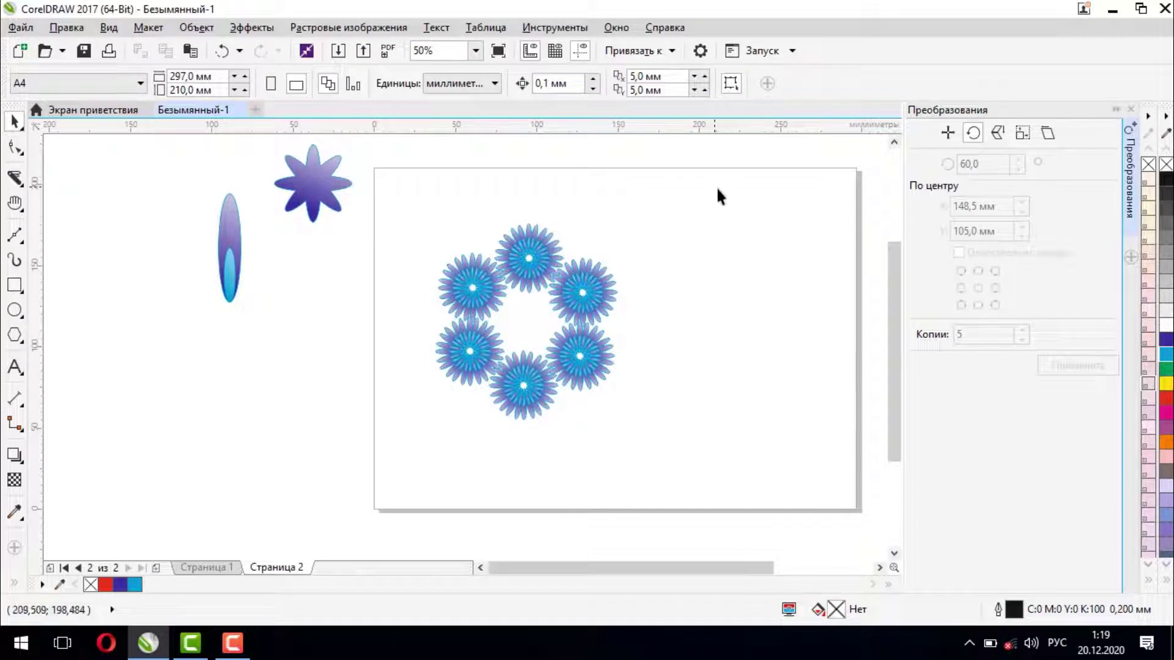
click(590, 301)
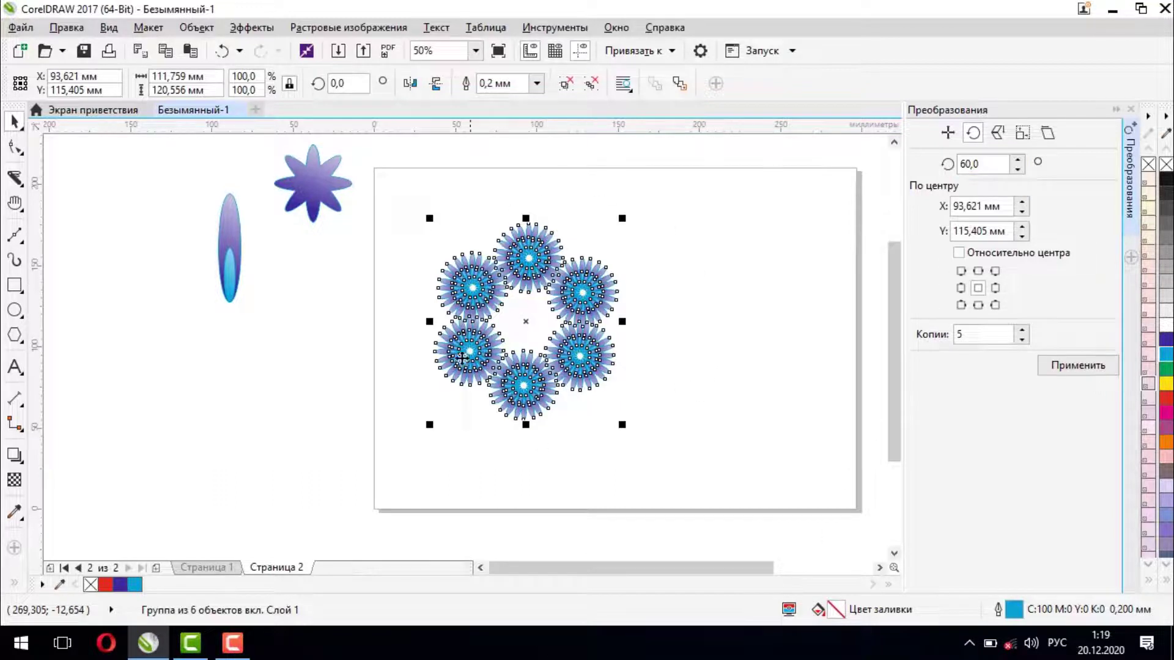
click(706, 324)
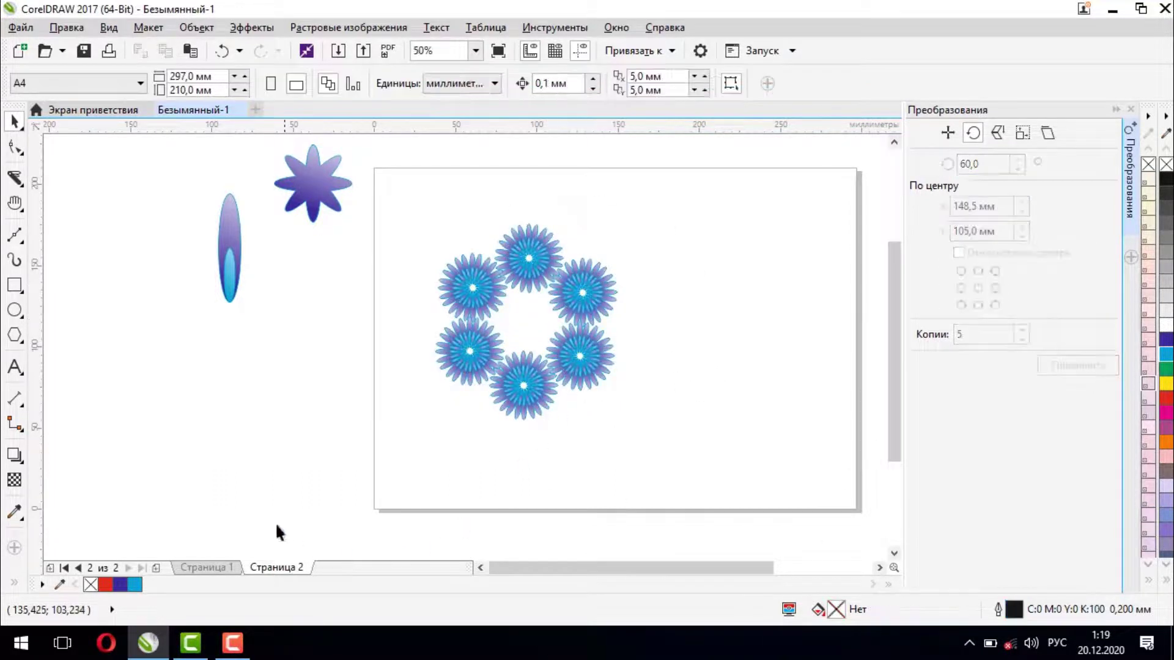
On a new third page, draw a square about 75 mm wide in the upper middle and fill it yellow.
click(156, 568)
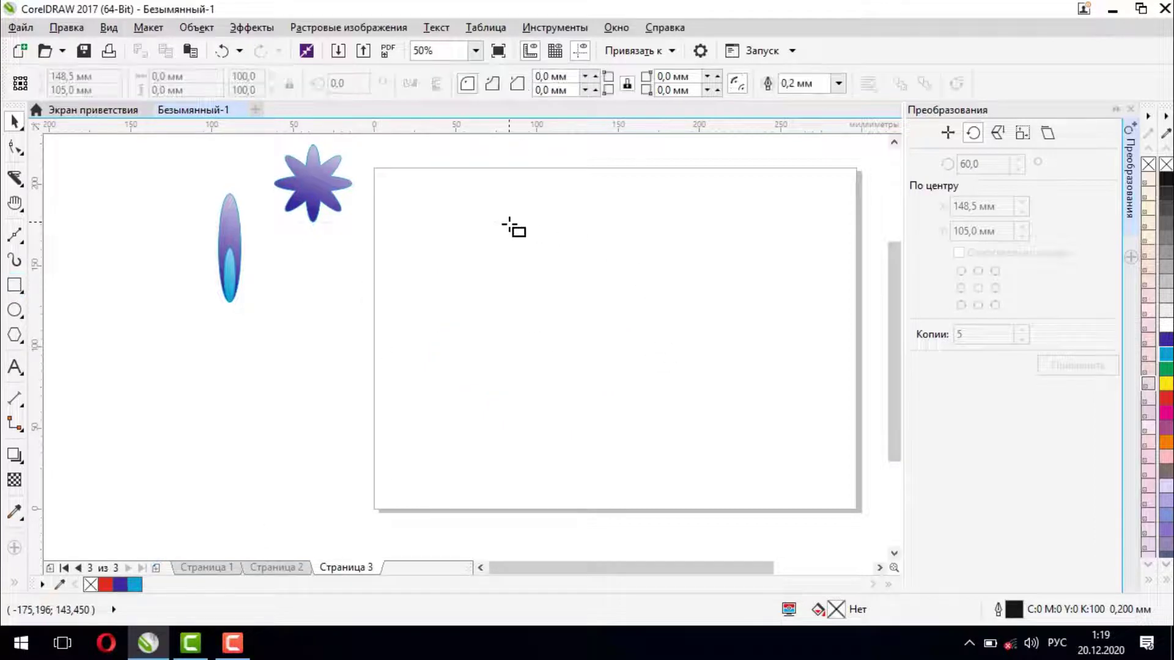
drag(509, 222, 632, 344)
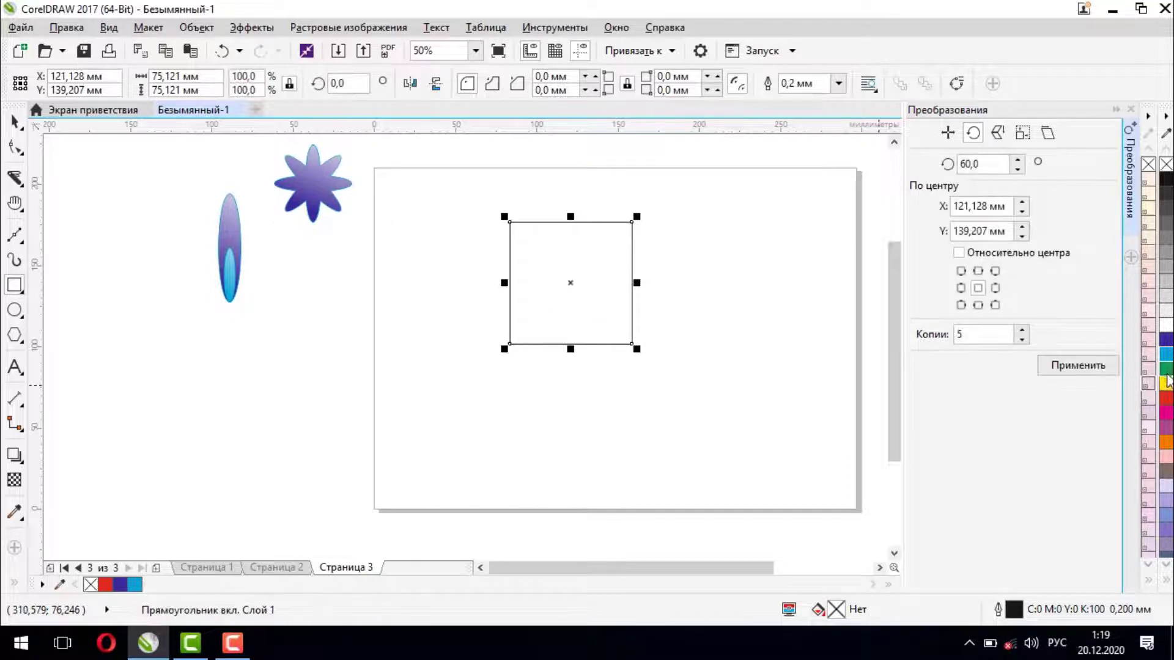
click(1168, 385)
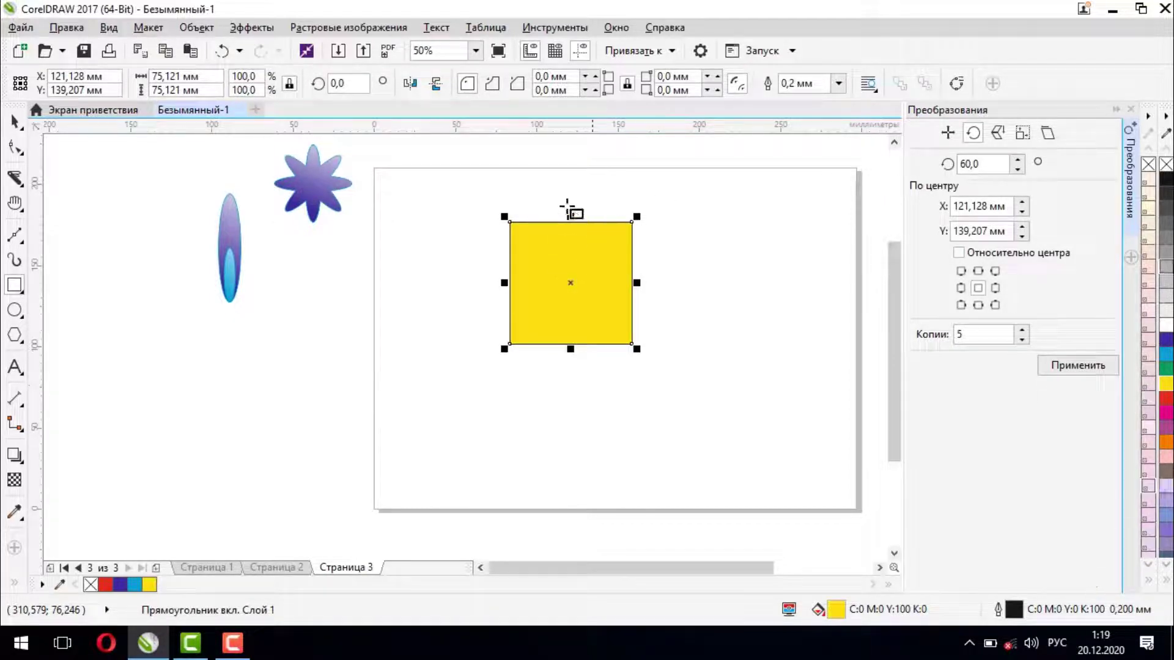
Skew the yellow square horizontally by its upper edge into a parallelogram about 159 mm wide.
click(581, 284)
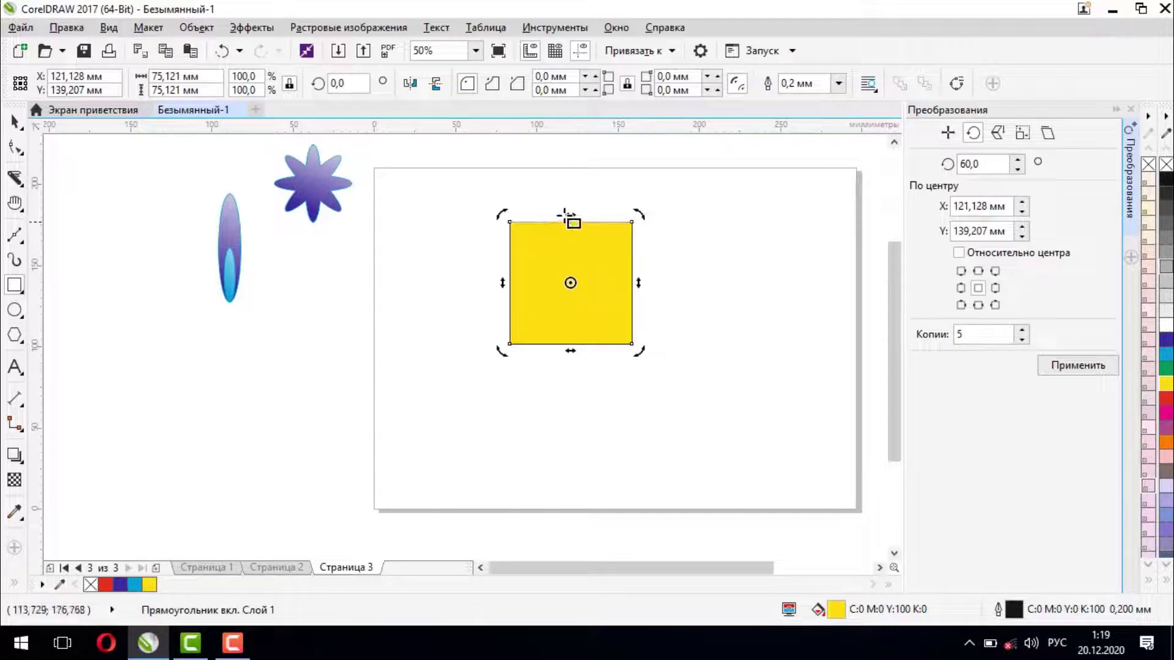
drag(571, 215, 717, 217)
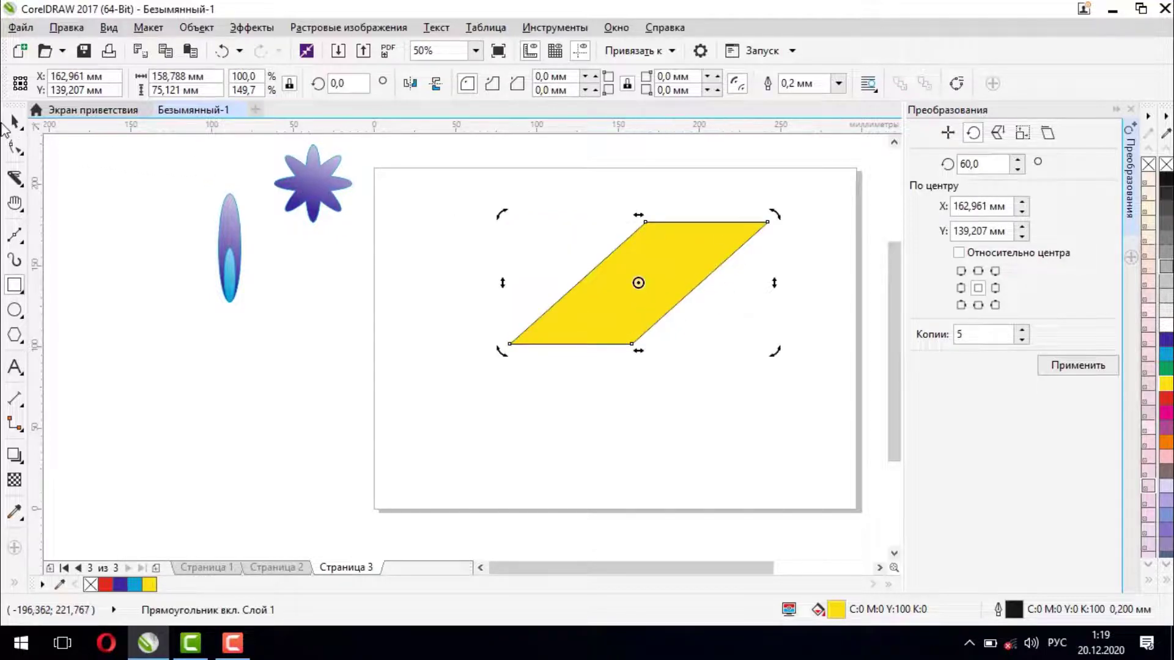
click(14, 123)
click(618, 364)
Rotate the yellow parallelogram by 90° and move it down and left to about X 115, Y 97 mm.
click(647, 267)
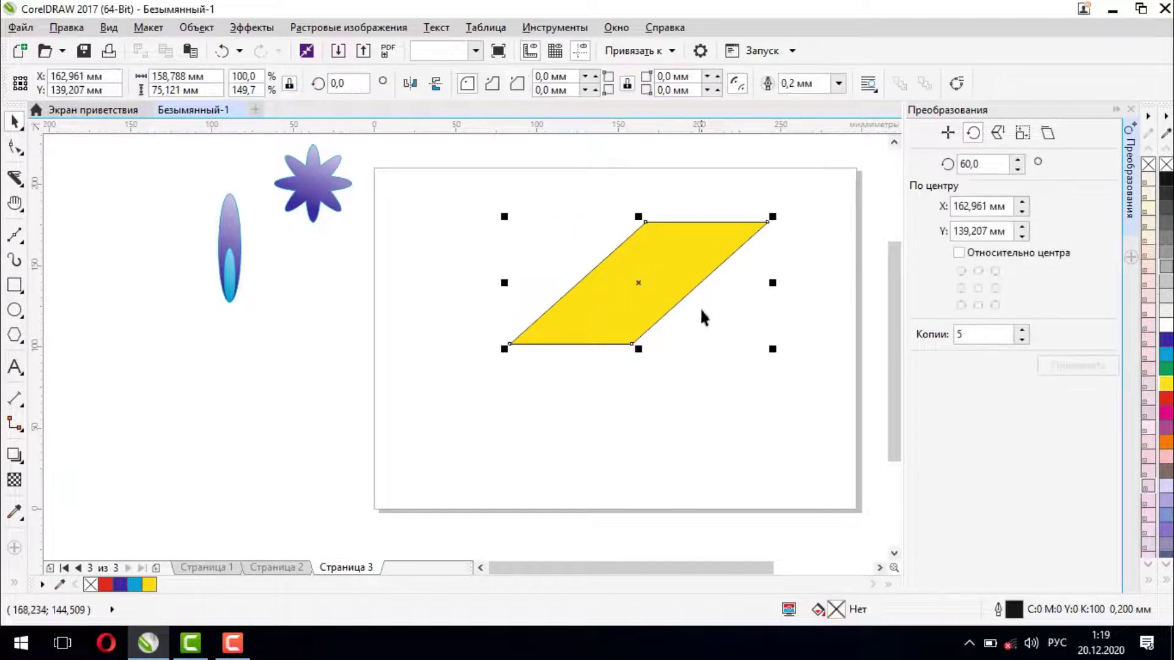
click(679, 285)
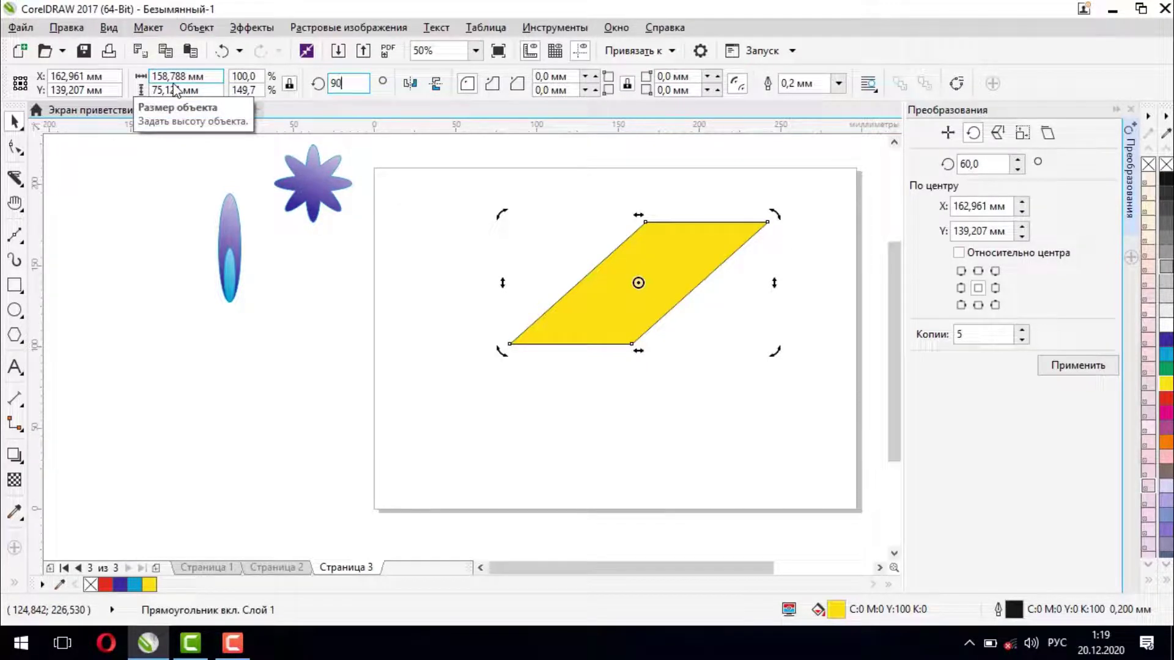
key(Return)
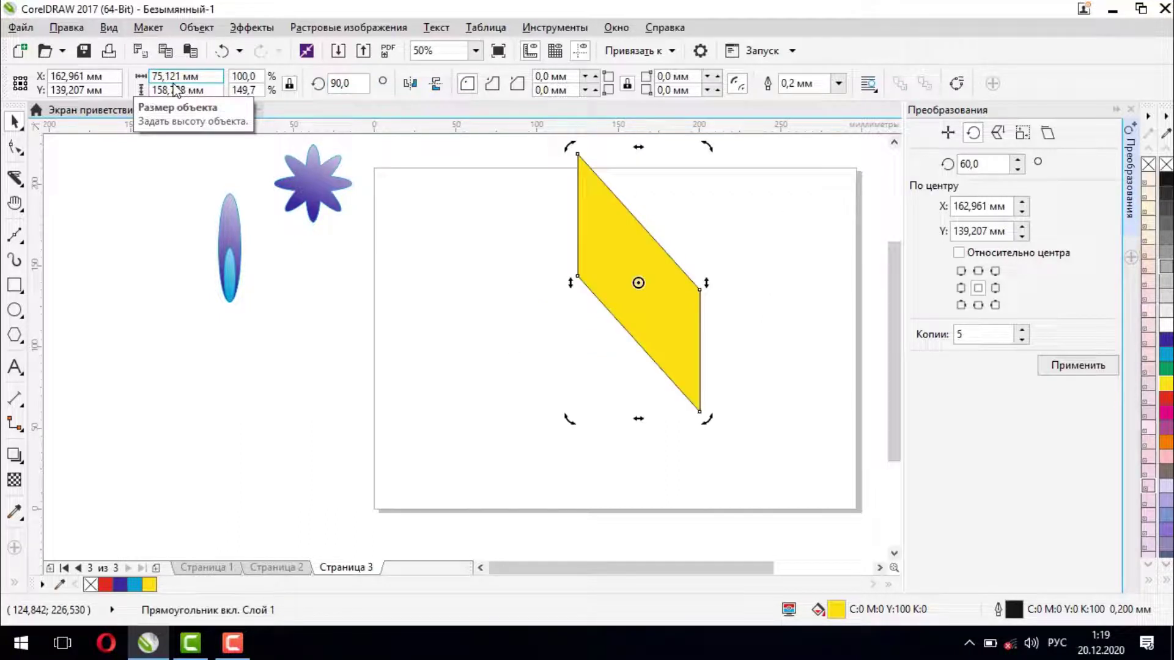
click(806, 335)
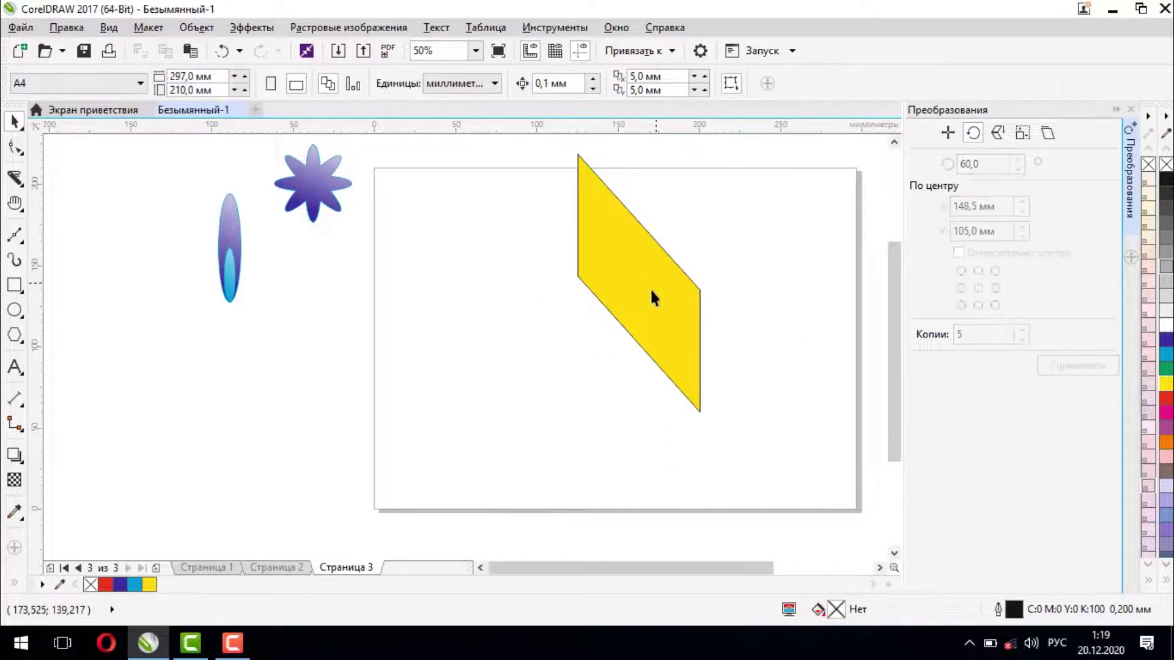
drag(651, 287, 580, 358)
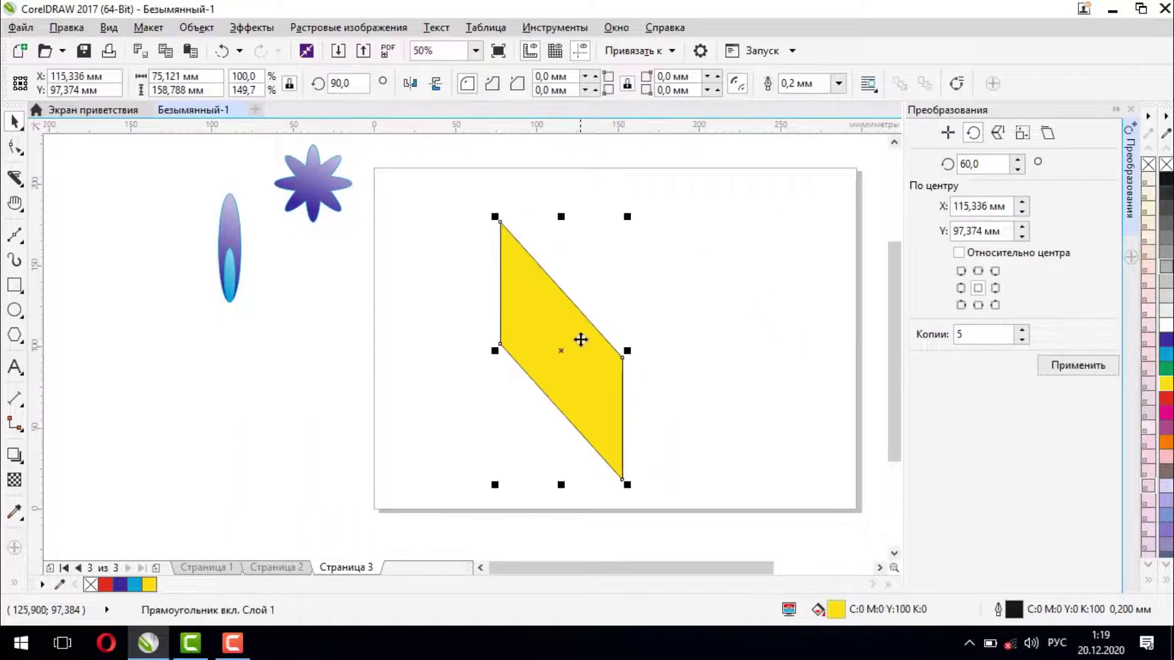
Mirror the yellow parallelogram horizontally about its upper-right reference point with 0 copies.
click(998, 134)
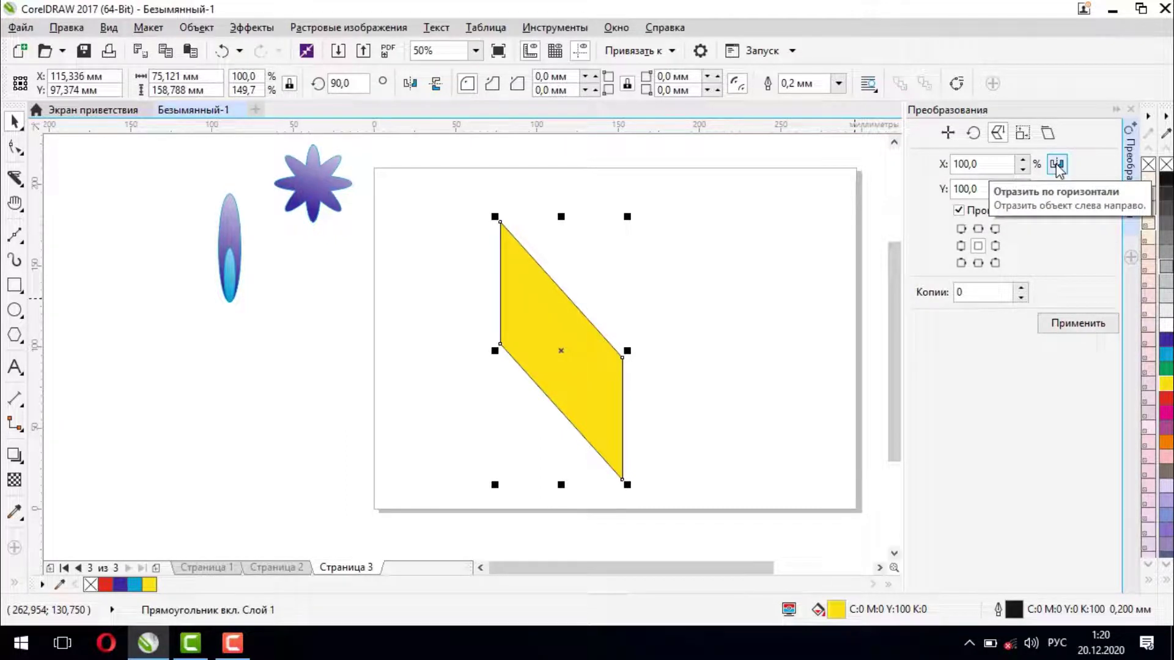
click(1058, 165)
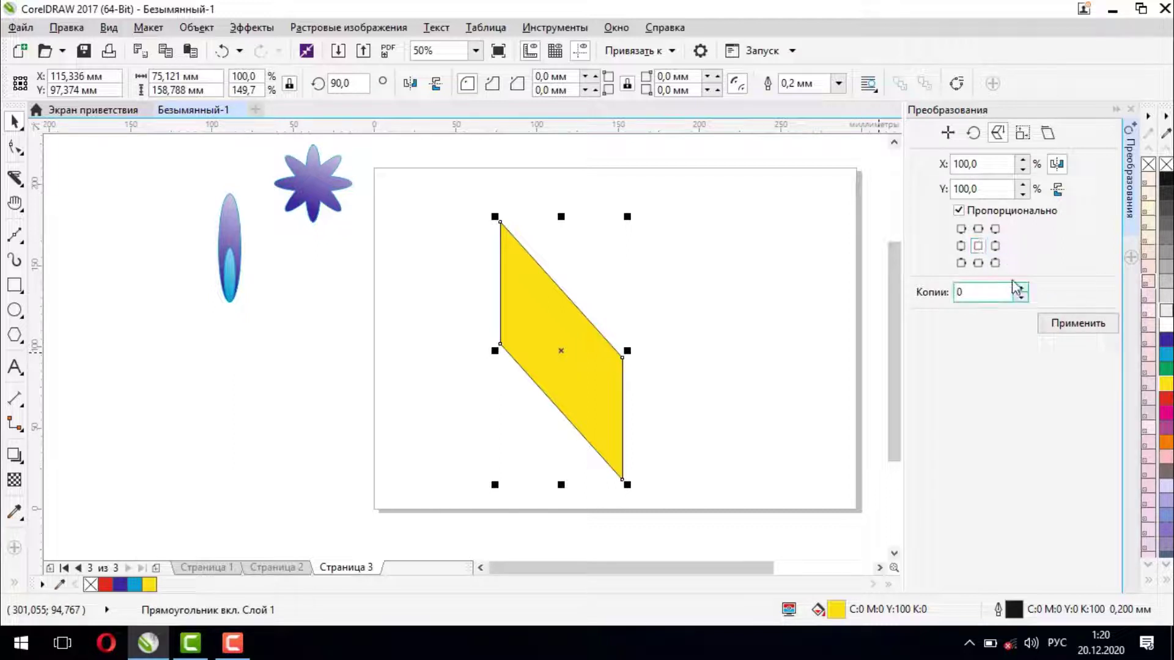
click(996, 231)
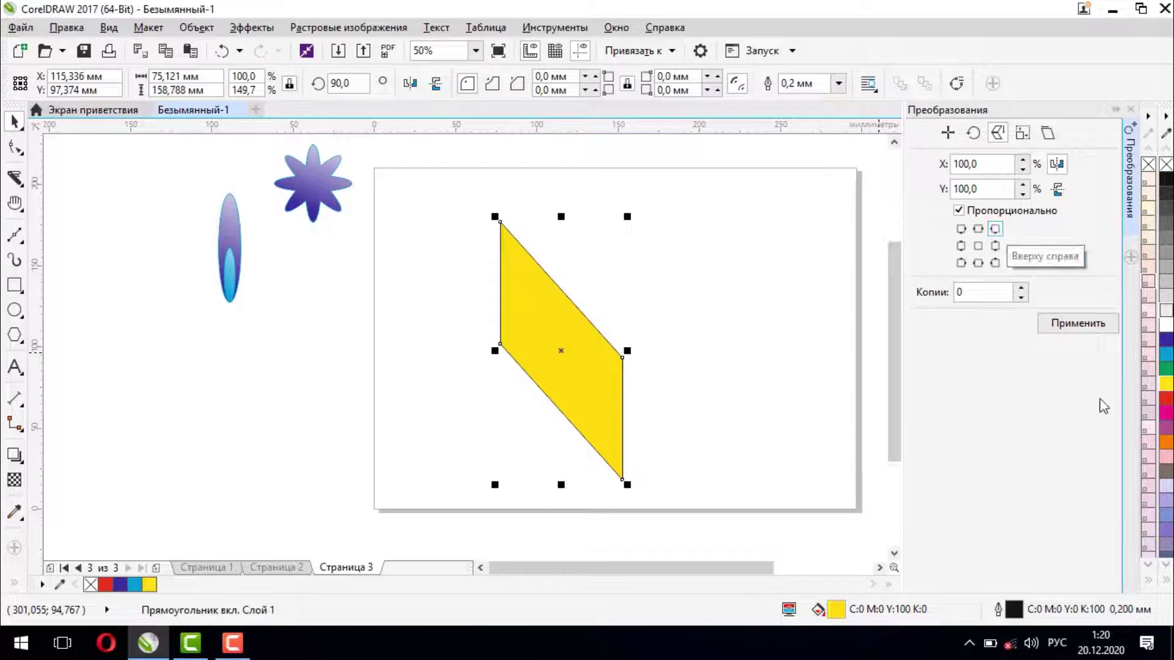
click(970, 293)
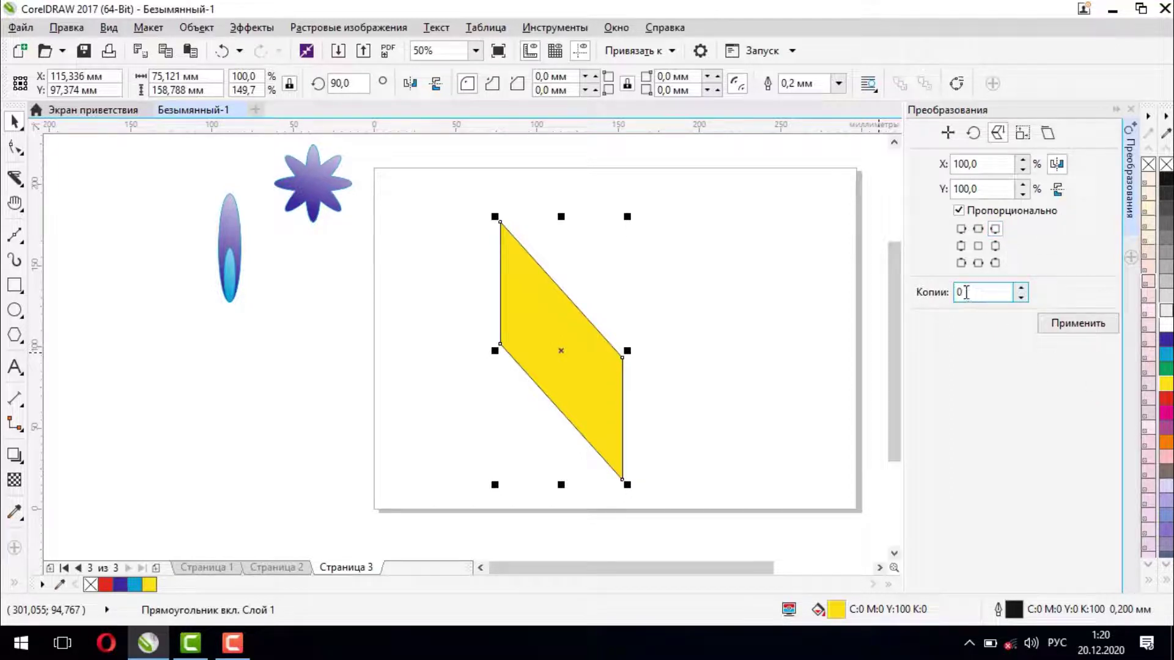
click(1072, 324)
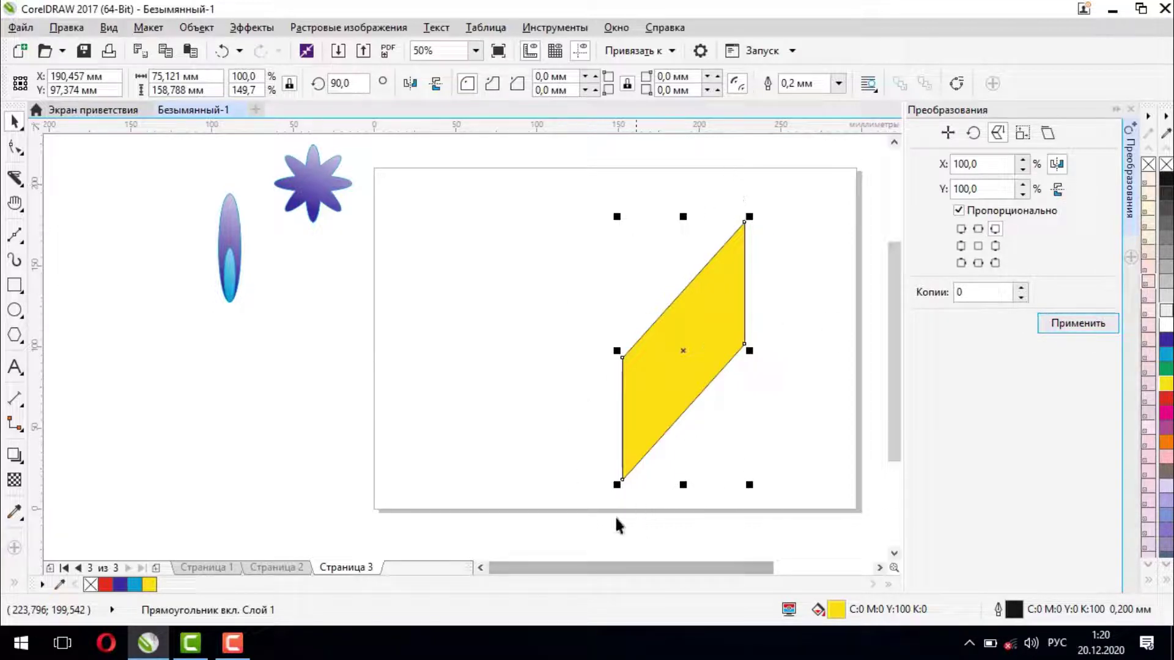
Undo the last mirroring and mirror the yellow parallelogram horizontally about its upper-right reference point with 1 copy.
click(222, 51)
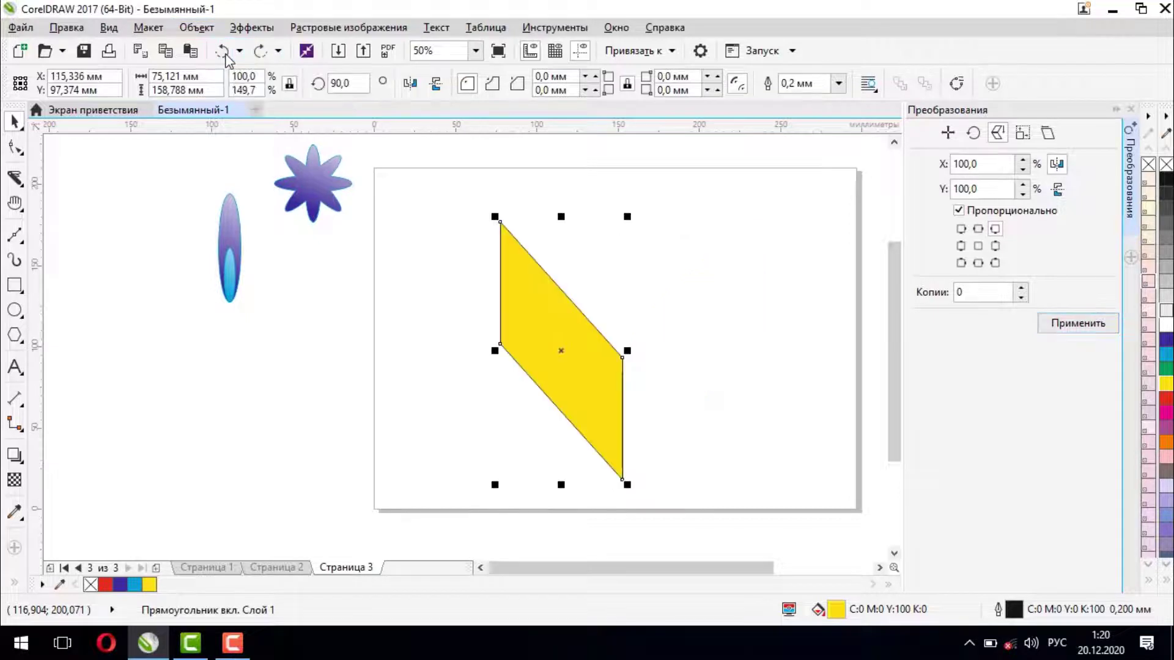
click(1022, 288)
click(1076, 328)
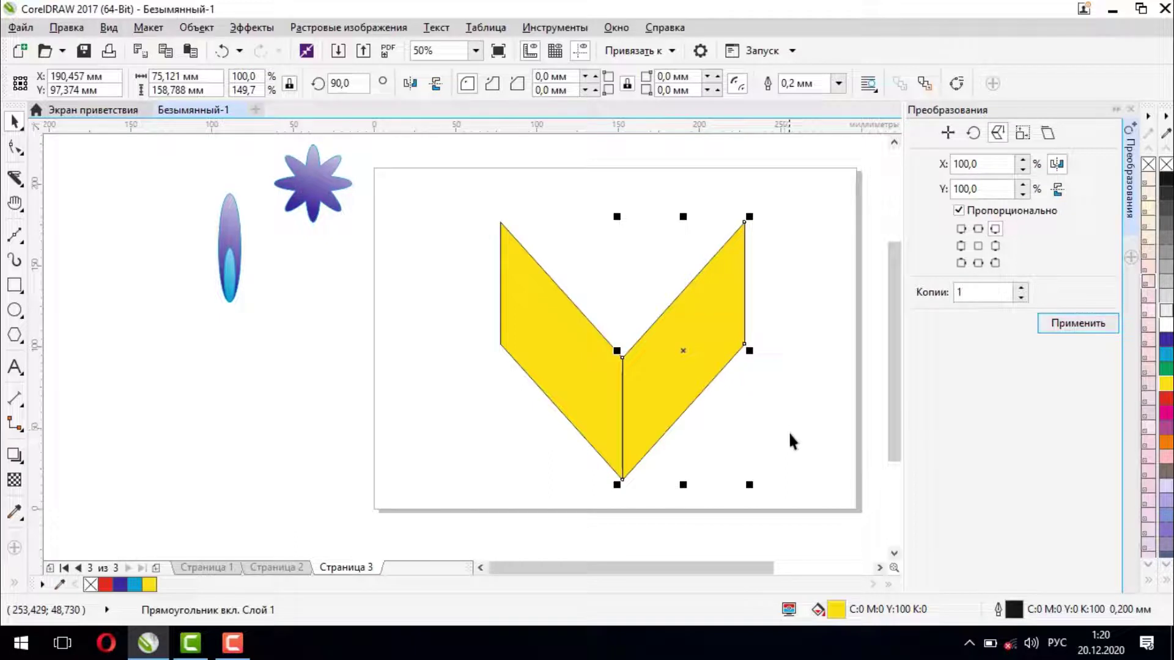
click(777, 449)
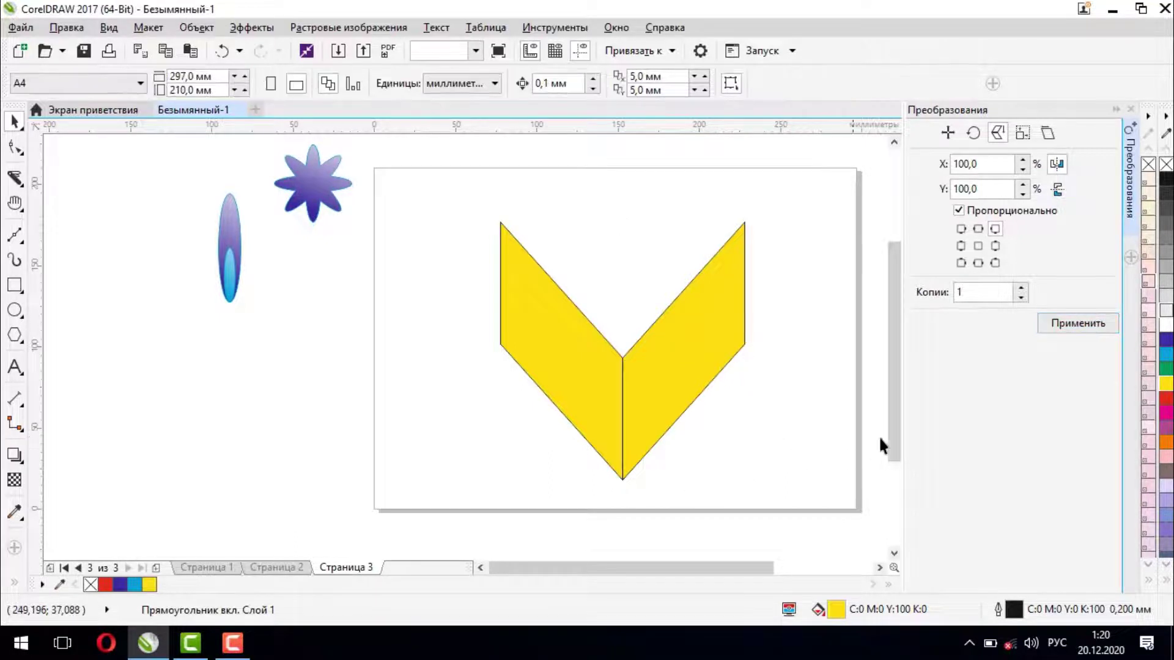
Move the two yellow parallelograms apart, the left one across the page's left edge and the right one to about X 160, Y 138 mm.
click(670, 352)
drag(581, 380, 371, 378)
drag(632, 325, 839, 297)
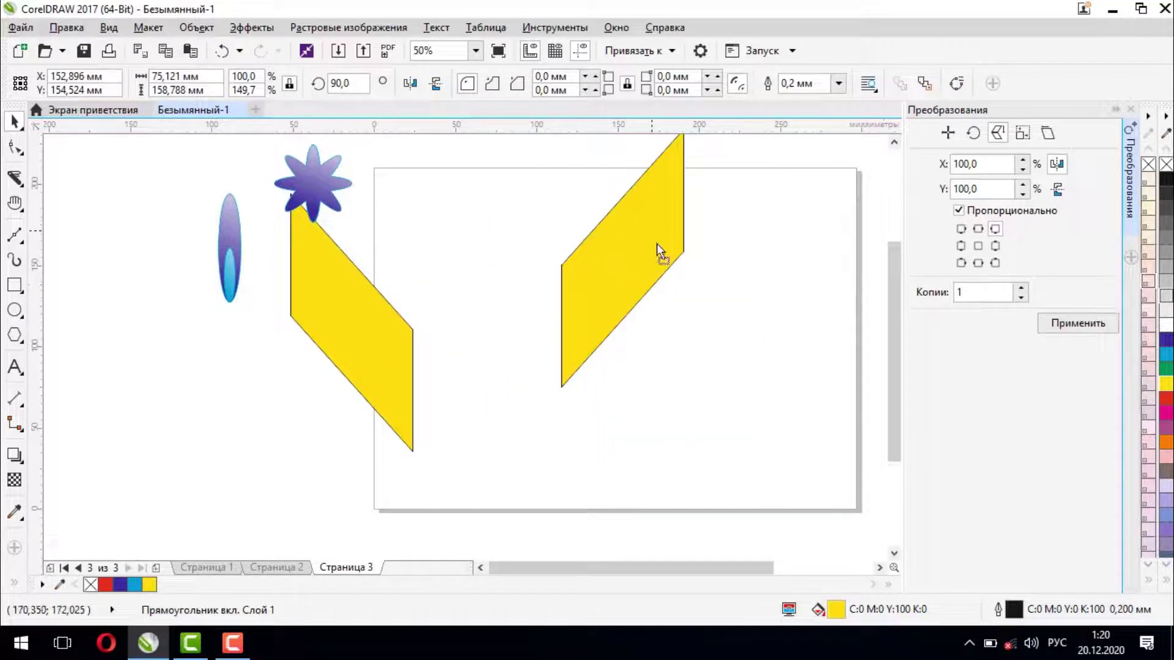
drag(658, 255, 670, 276)
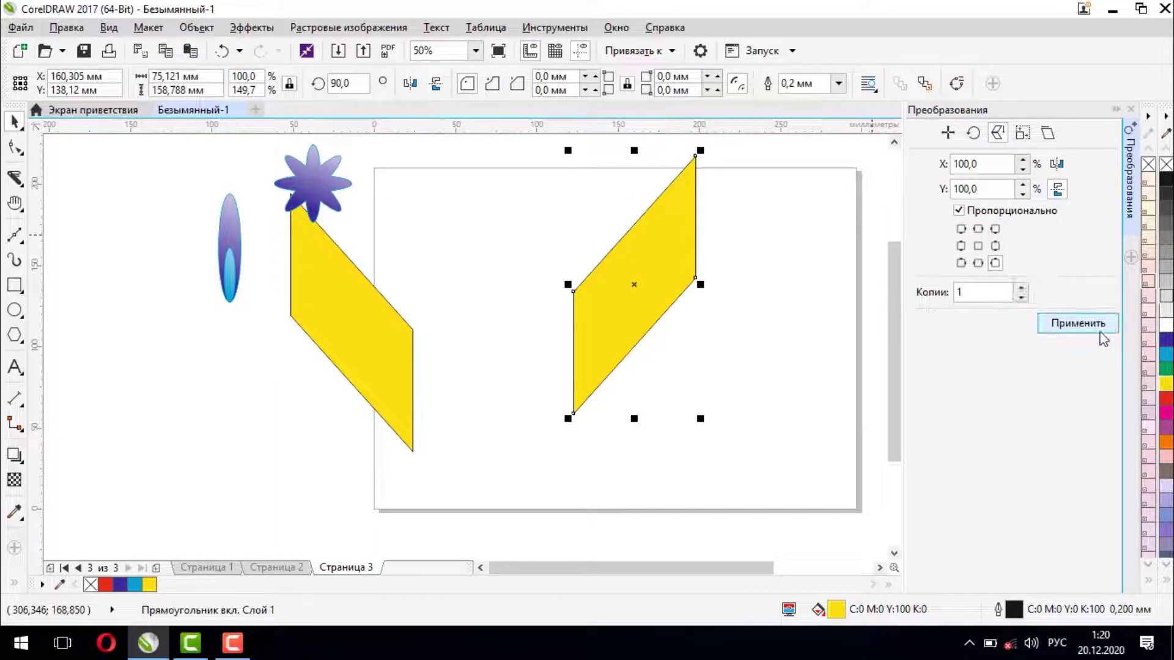
Mirror the right parallelogram vertically about its lower-right reference point with 1 copy, and move the copy off the page to the left.
click(1077, 330)
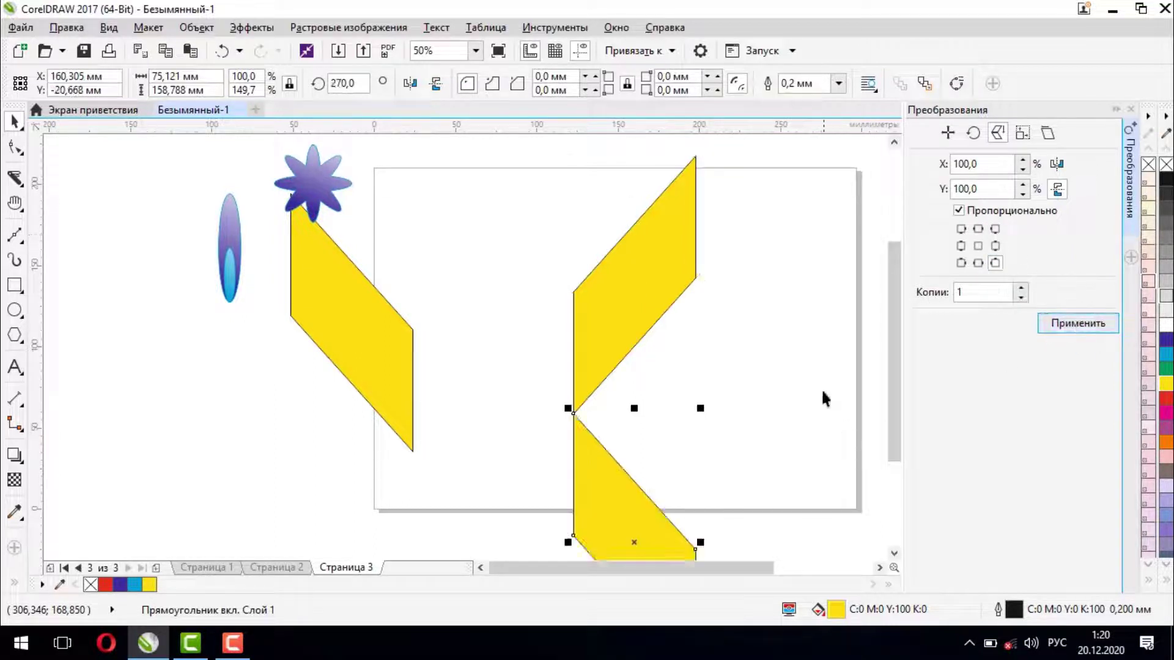
mouse_move(892, 374)
mouse_down()
mouse_move(893, 422)
mouse_move(886, 371)
mouse_up()
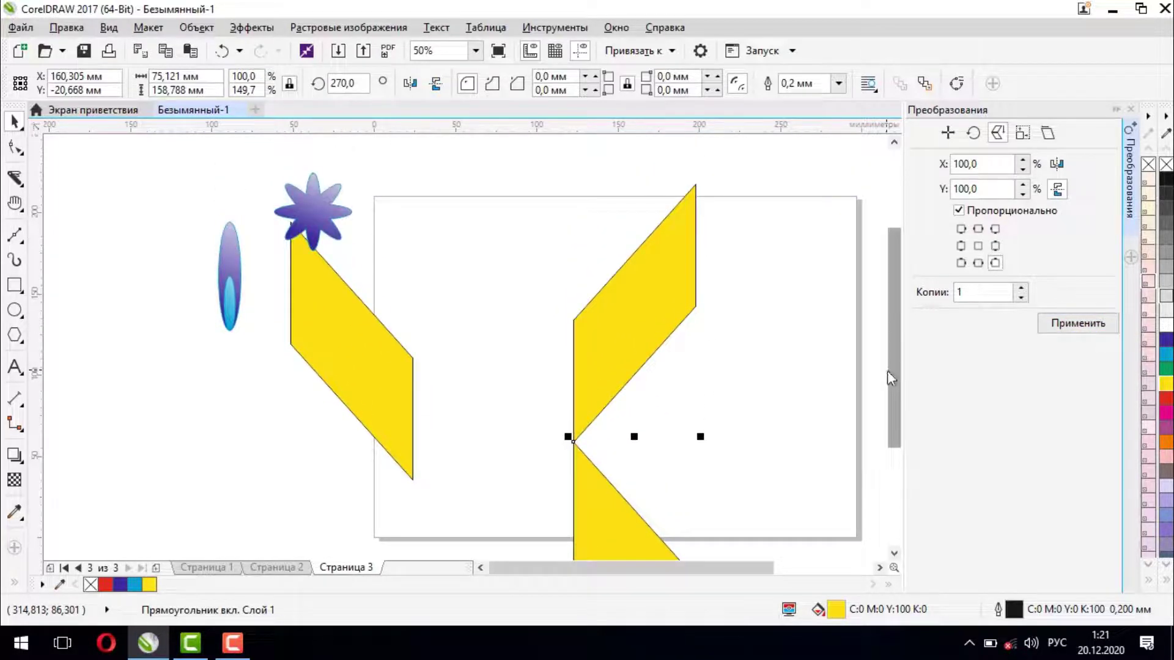
click(633, 507)
drag(616, 527, 247, 394)
Move the remaining parallelogram on the page to about X 186, Y 167 mm, keeping the mirror transformation active.
click(666, 284)
drag(672, 296, 731, 322)
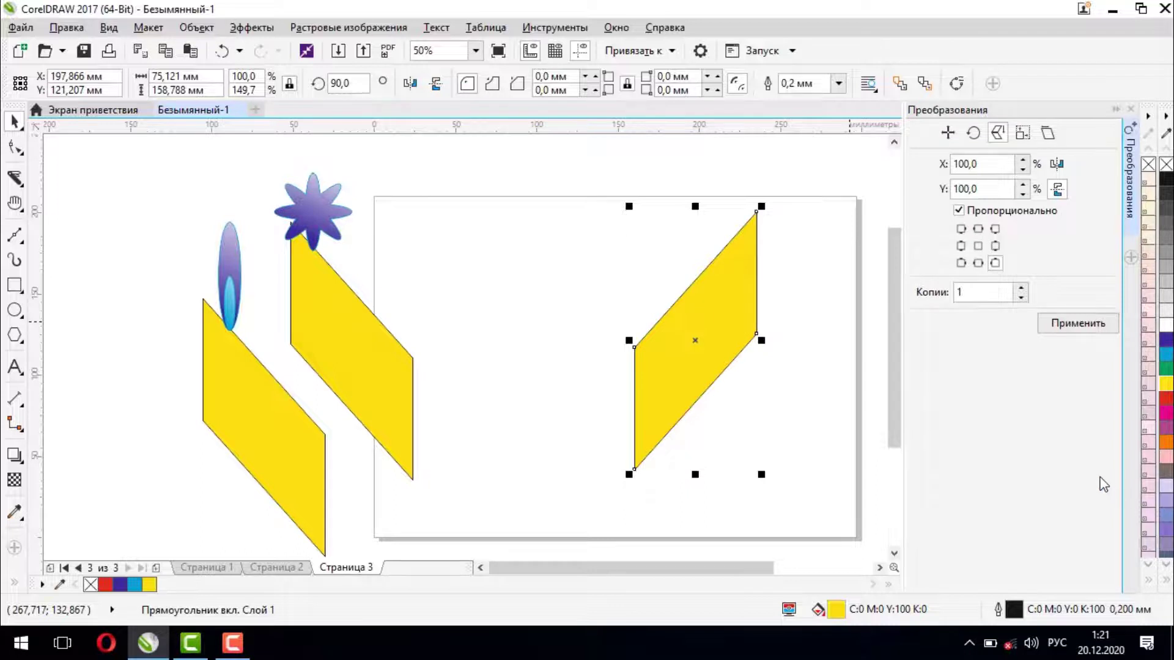
click(999, 134)
drag(751, 319, 733, 242)
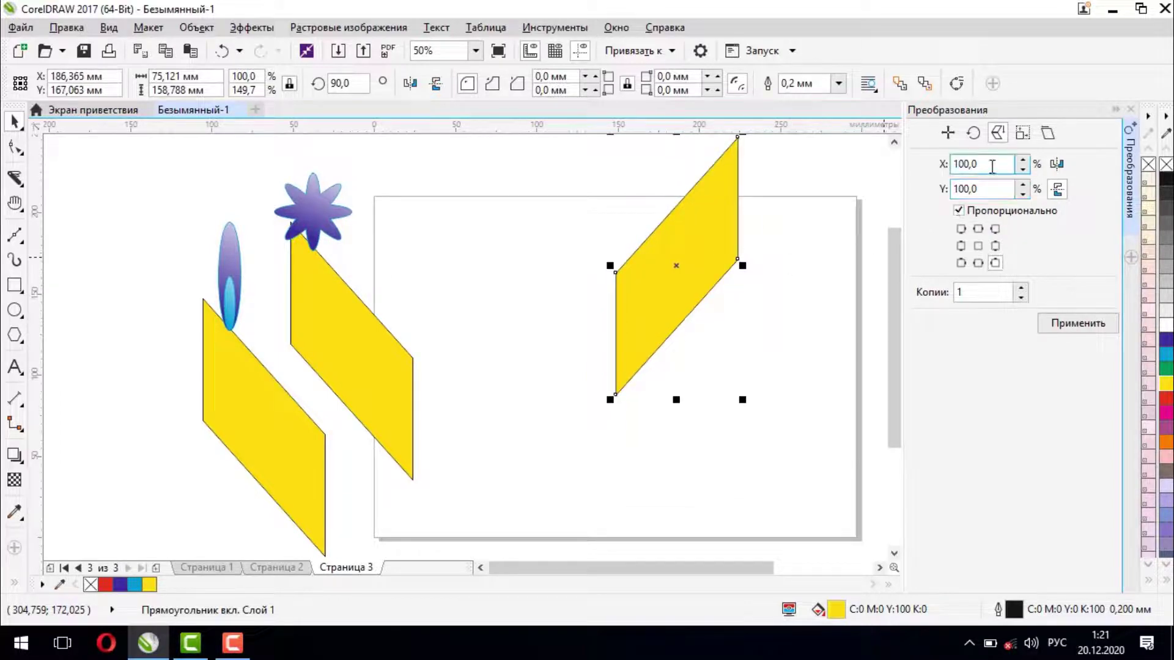
Make 1 vertically mirrored copy of the parallelogram scaled proportionally to 50% about its lower-right reference point.
double_click(967, 164)
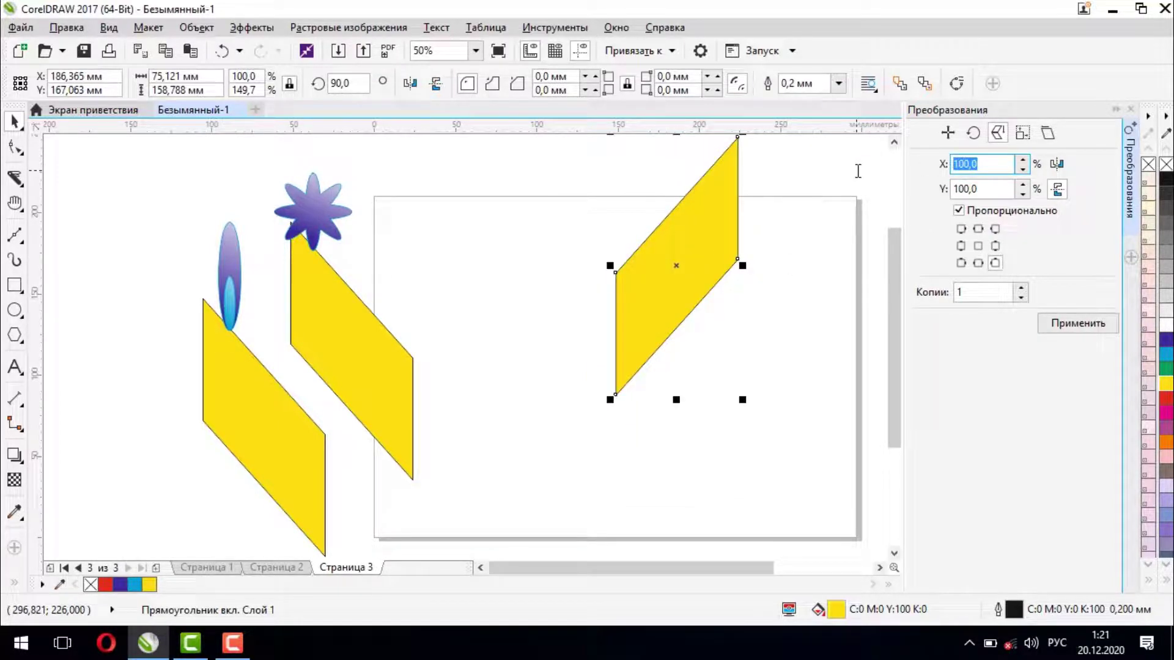
text(50)
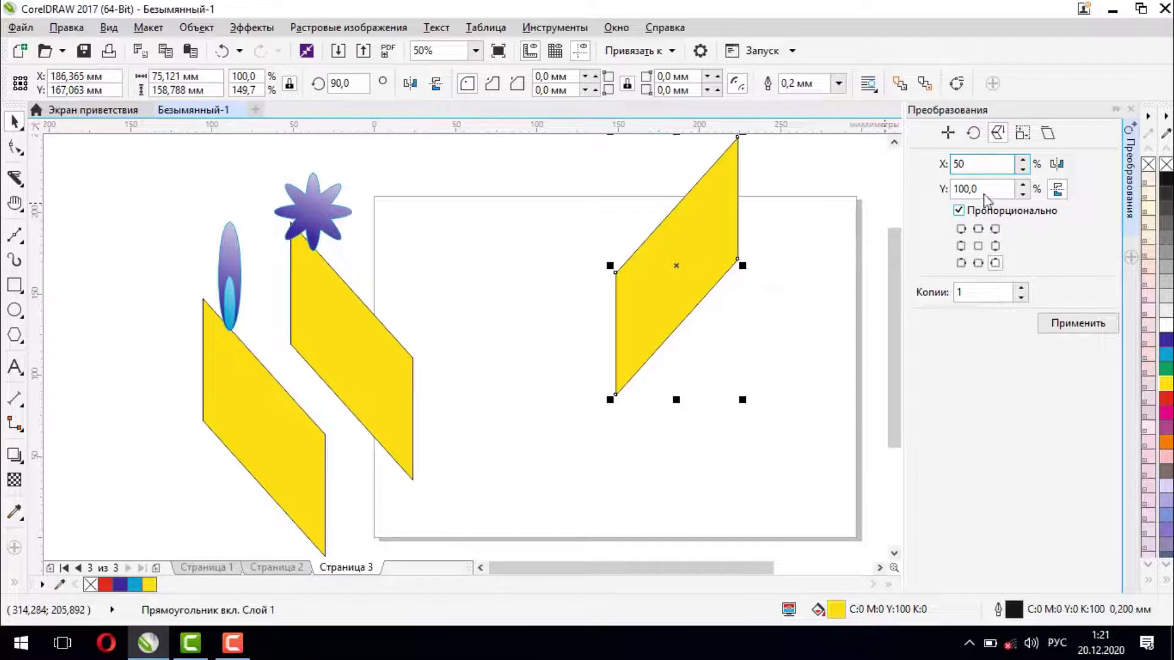
key(Tab)
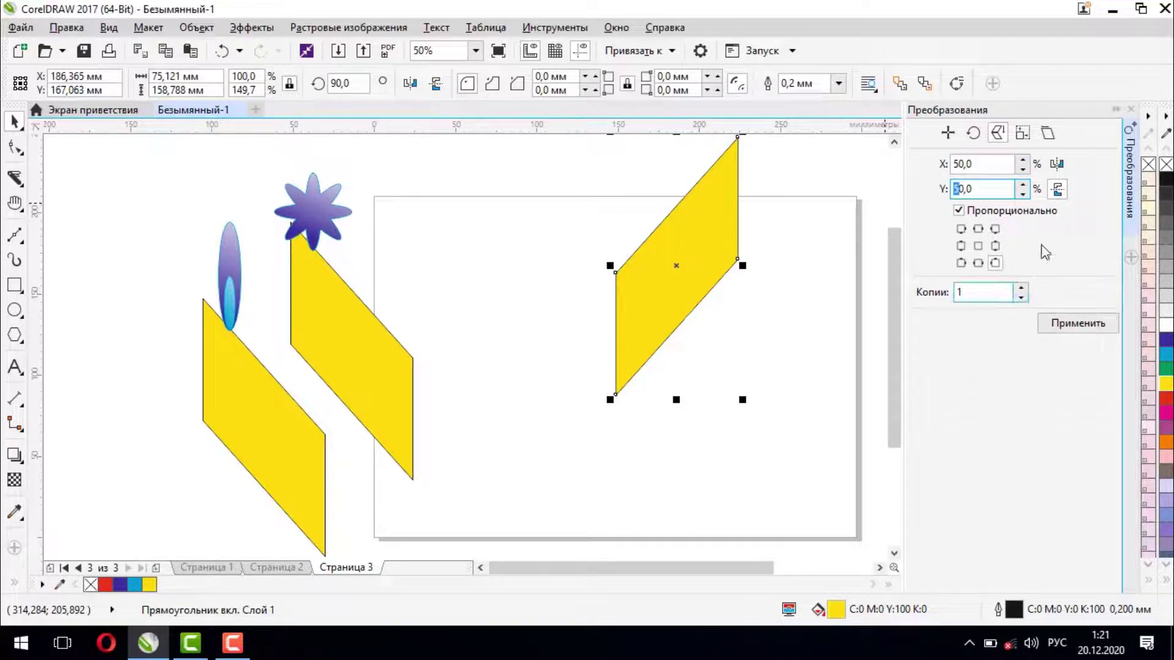
click(995, 264)
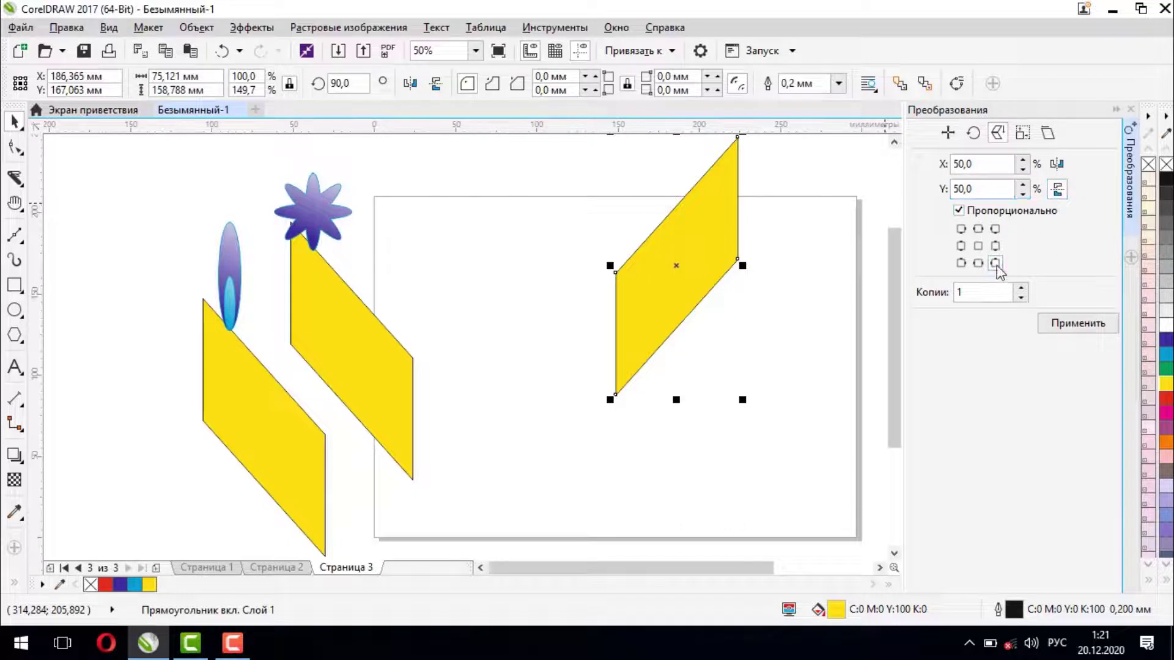
click(1078, 326)
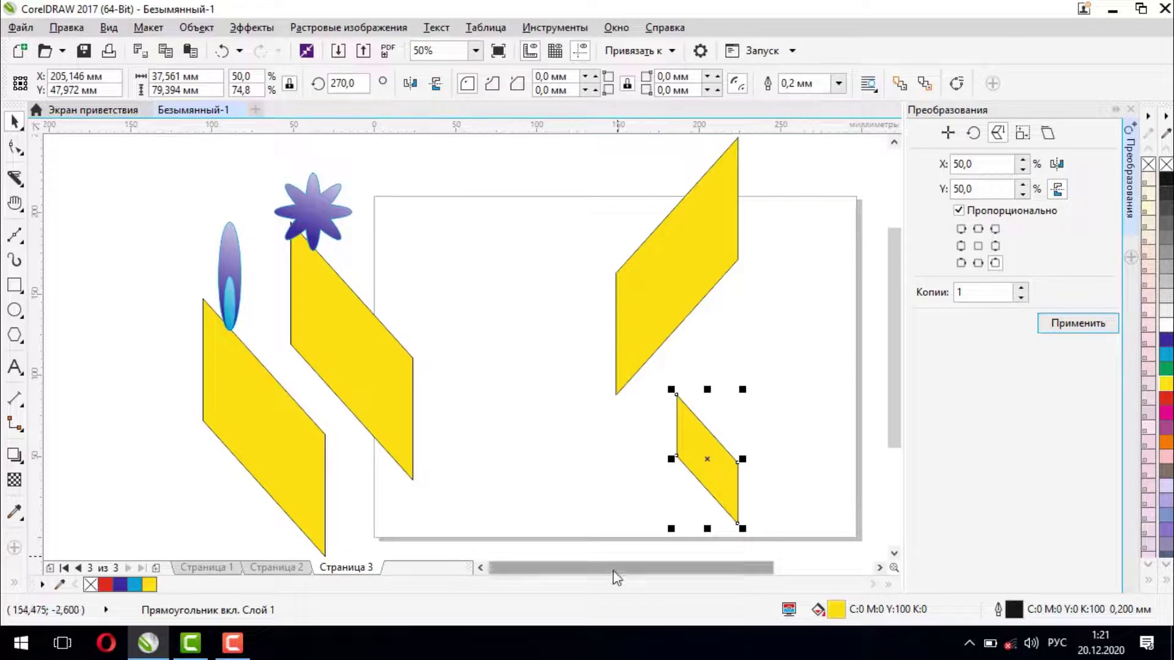
For the large parallelogram, turn off vertical mirroring and set the proportional scale to 25% in X and Y.
click(678, 276)
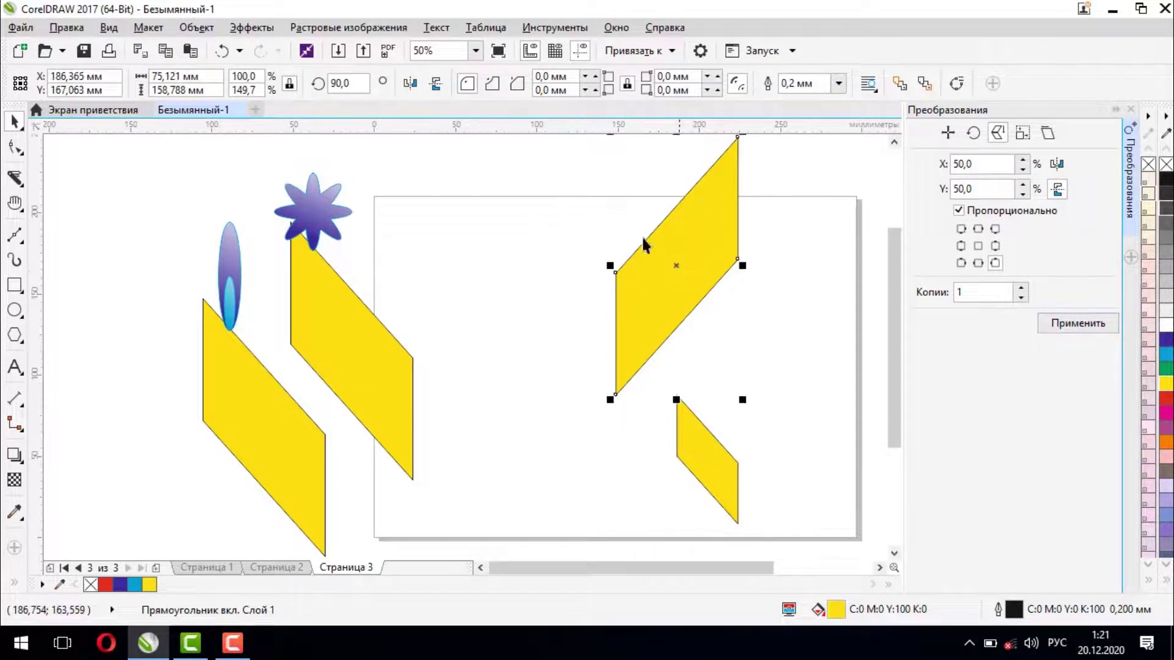
click(1057, 189)
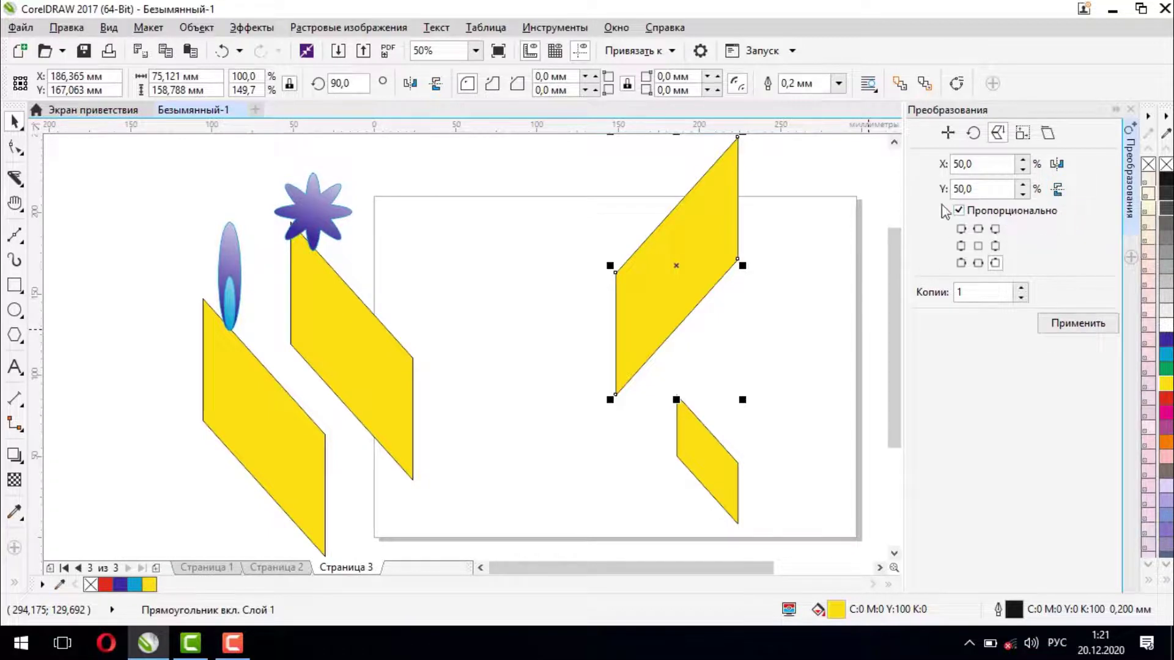
drag(991, 164, 868, 167)
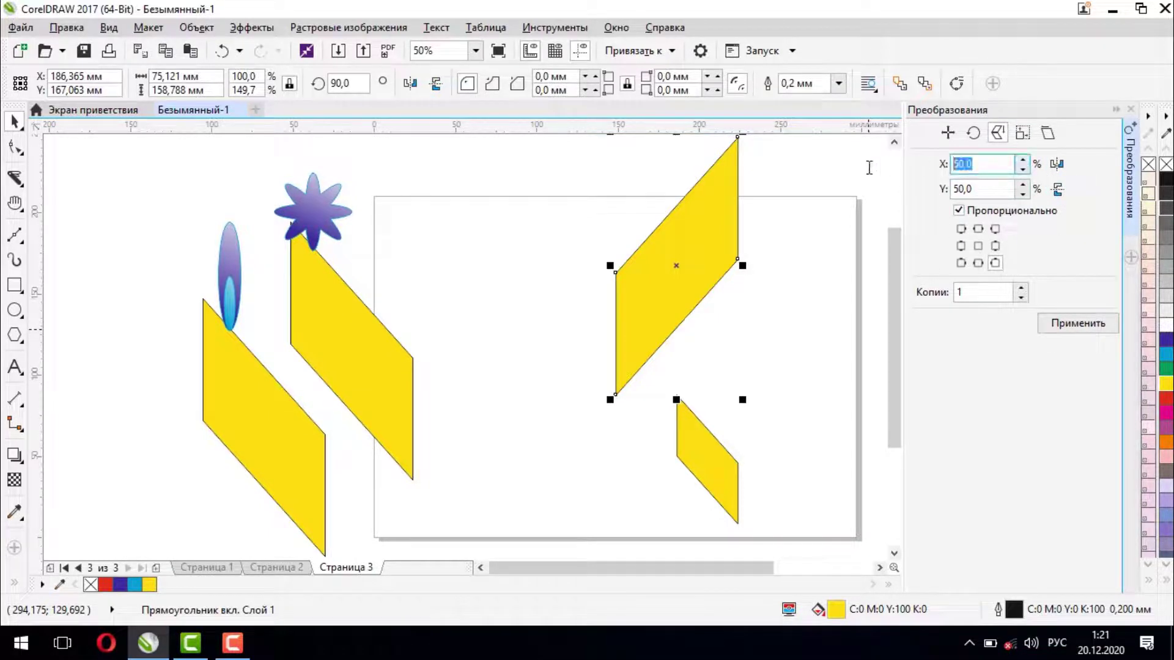
text(25)
click(991, 189)
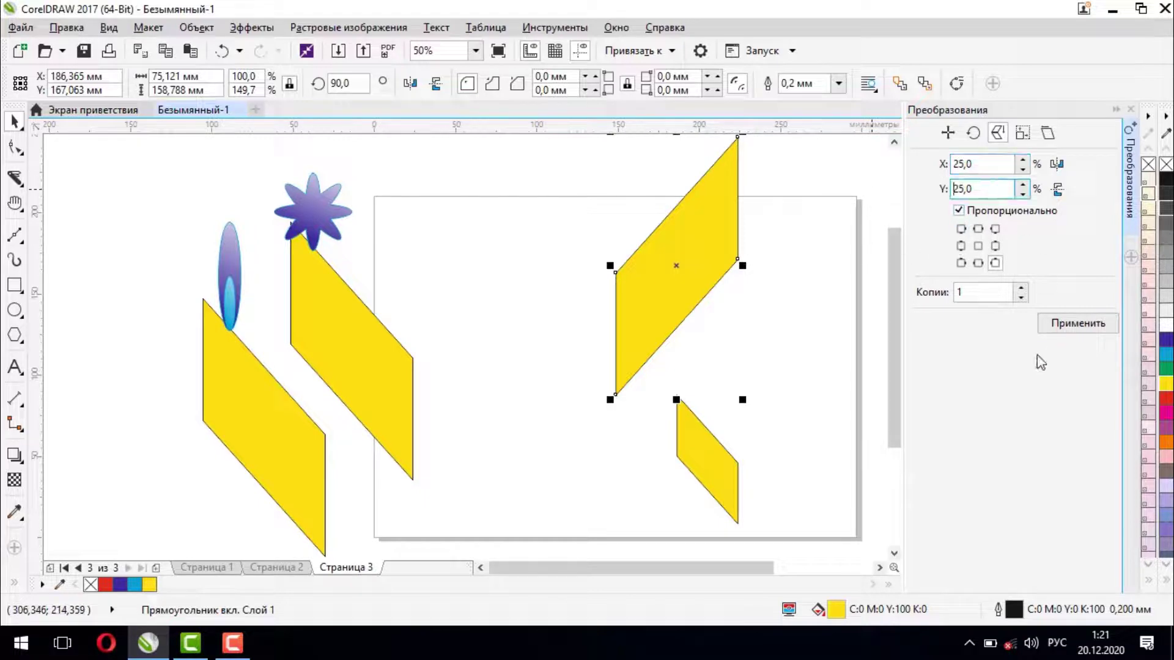
Try a 25% copy of the large parallelogram at its lower-right reference point with a cyan fill, and undo both changes.
click(1078, 323)
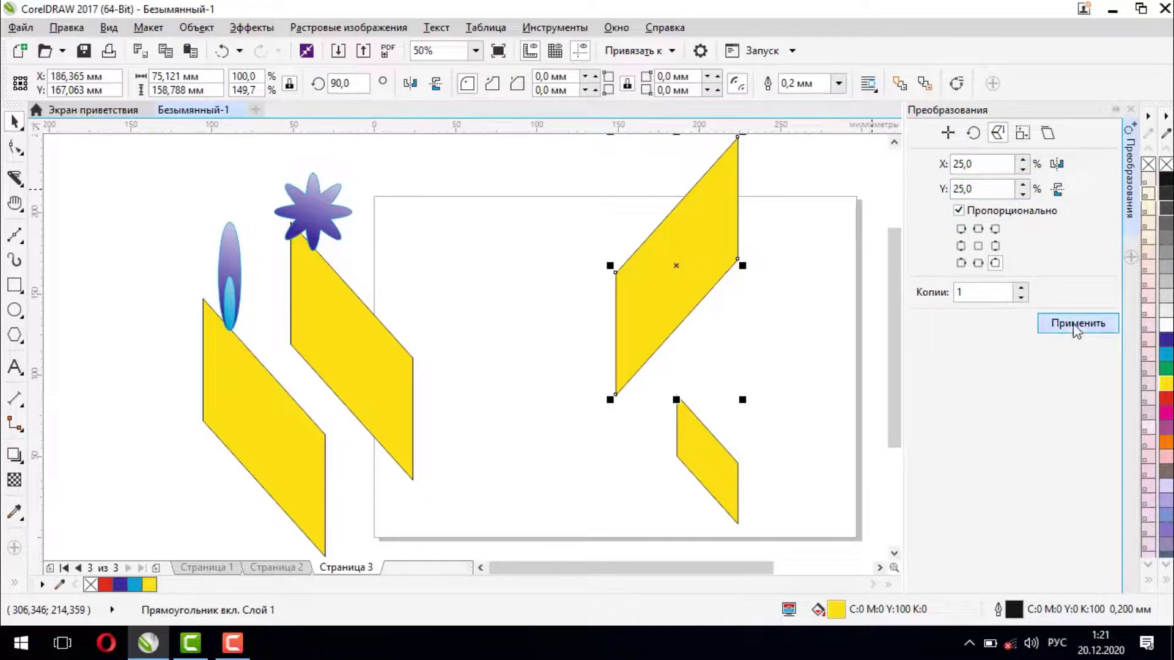
click(1166, 353)
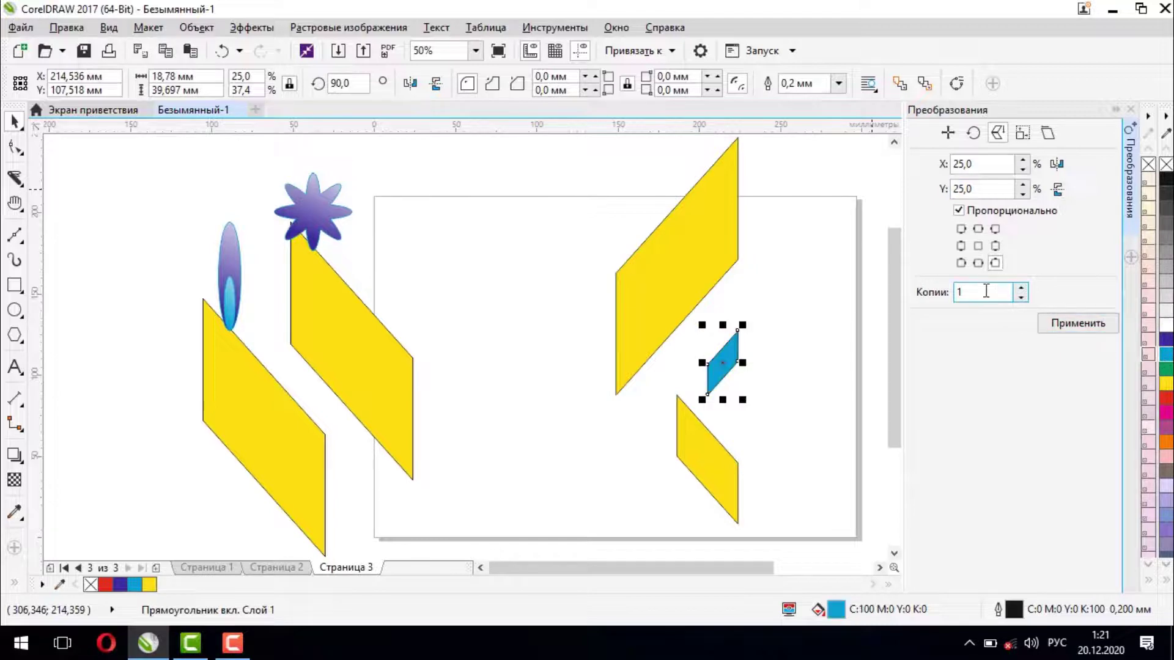
click(222, 50)
click(222, 50)
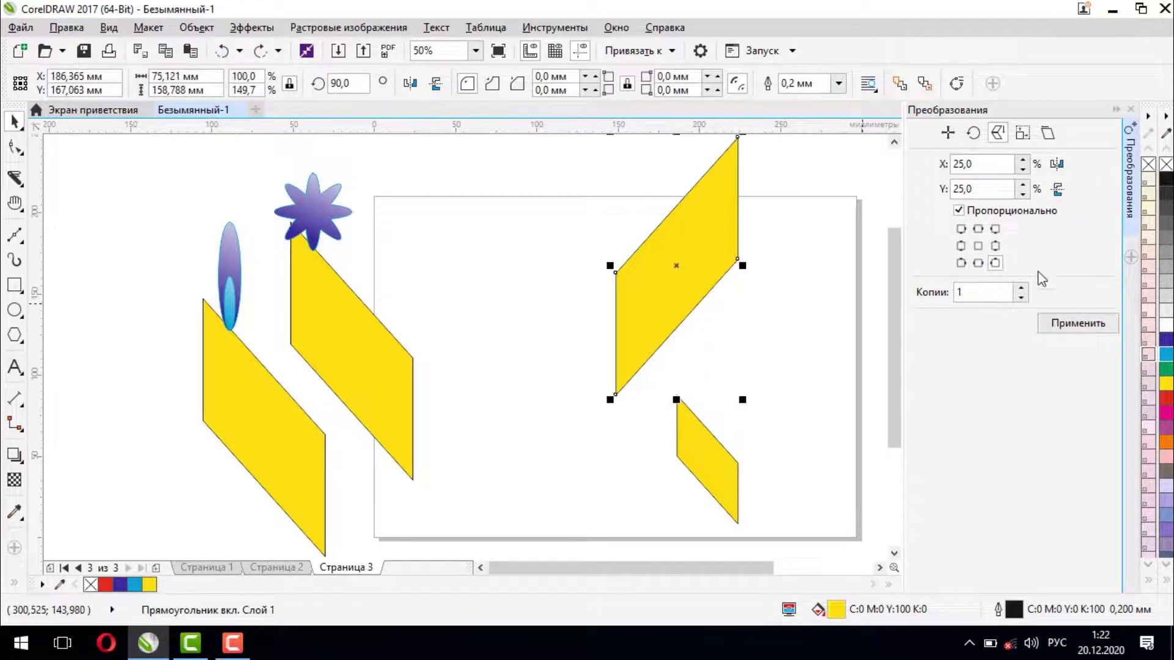
Make 1 copy of the large parallelogram at 25% about its center and fill the copy dark blue.
click(979, 246)
click(1095, 324)
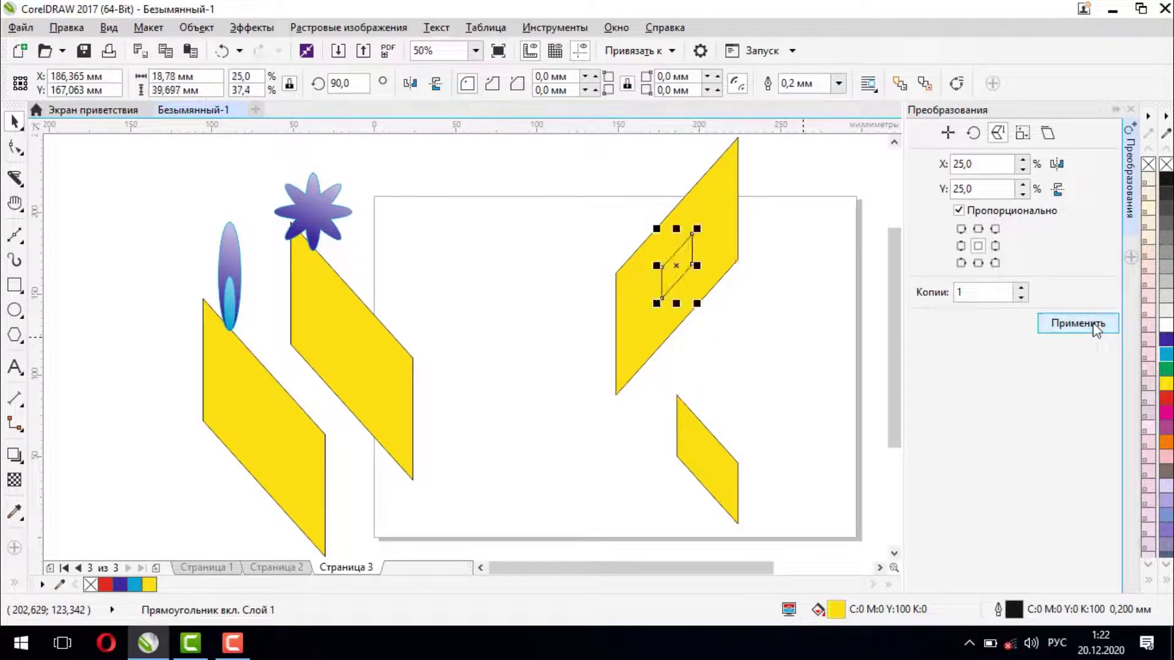
click(1167, 342)
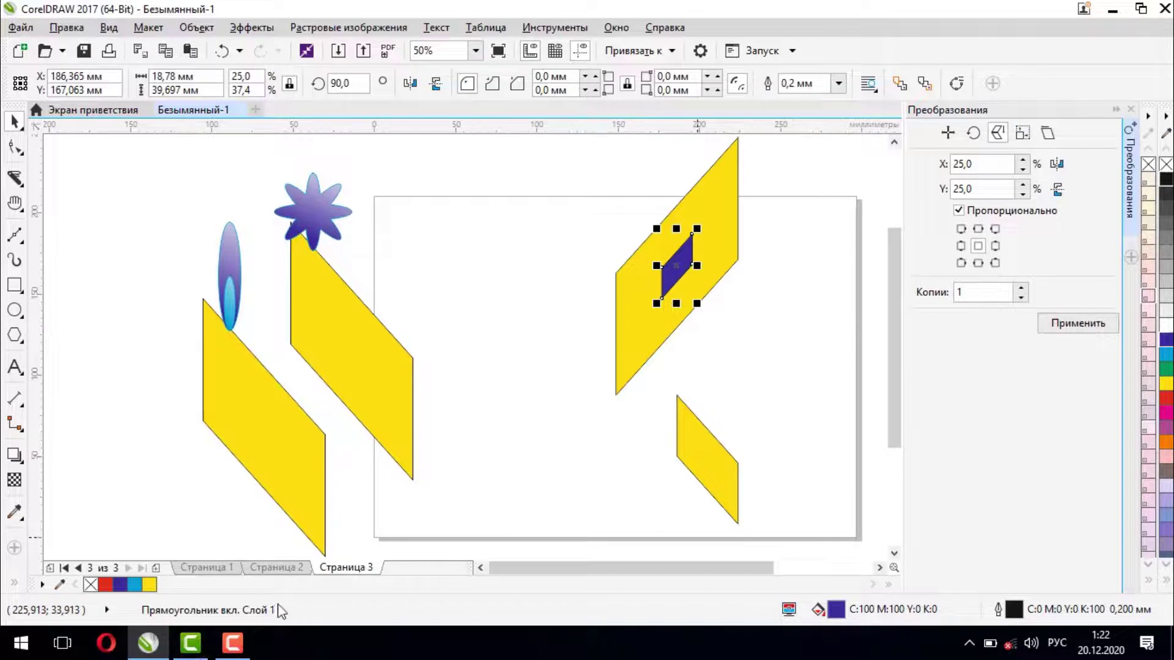
Move the two left parallelograms, the gradient flower and the petal group onto the left part of the page.
click(370, 346)
drag(349, 335, 511, 386)
drag(317, 215, 541, 255)
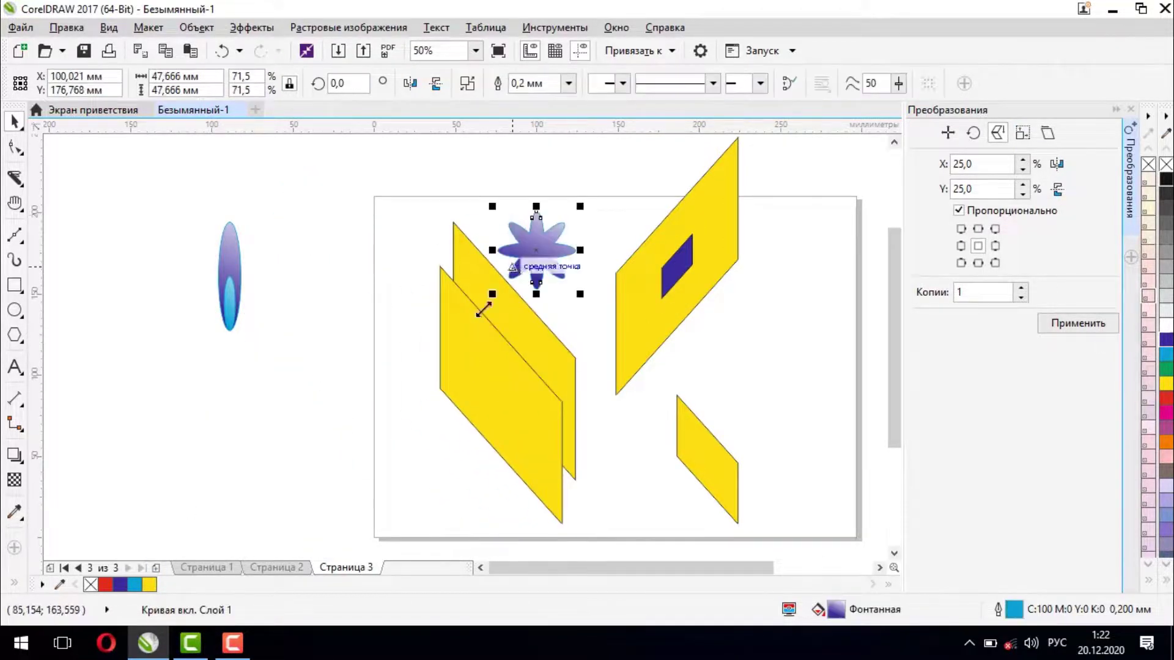
click(223, 284)
drag(210, 212, 296, 370)
drag(238, 293, 451, 302)
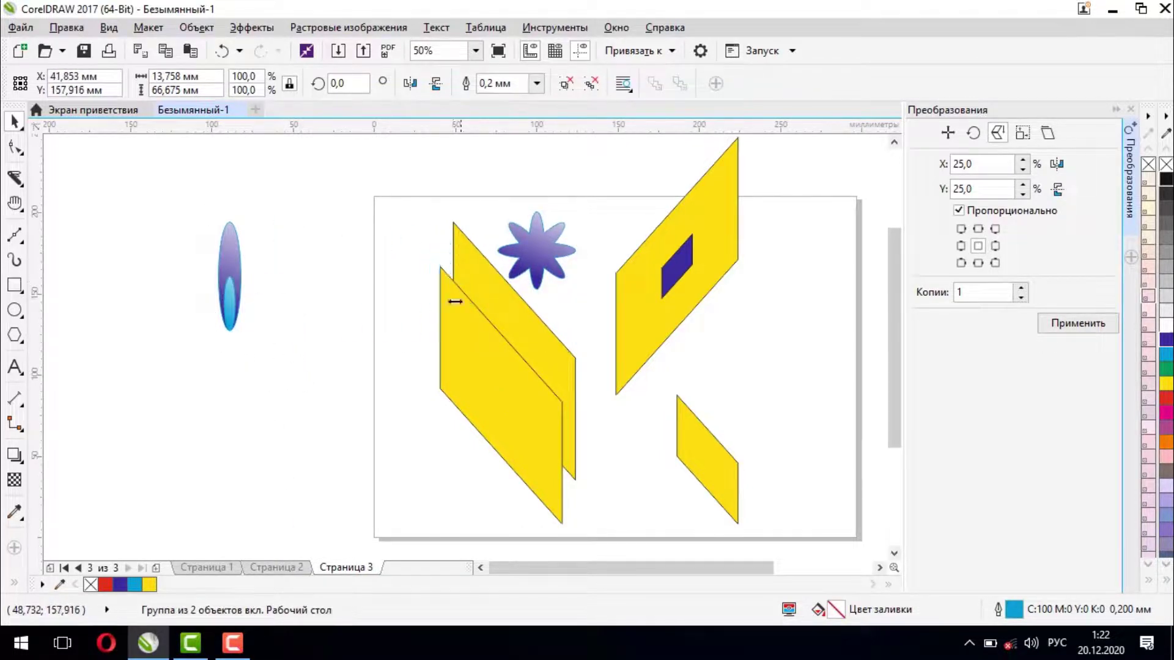
Add a fourth page, draw a full circle about 116 mm in diameter left of its center, and fill it yellow.
click(156, 567)
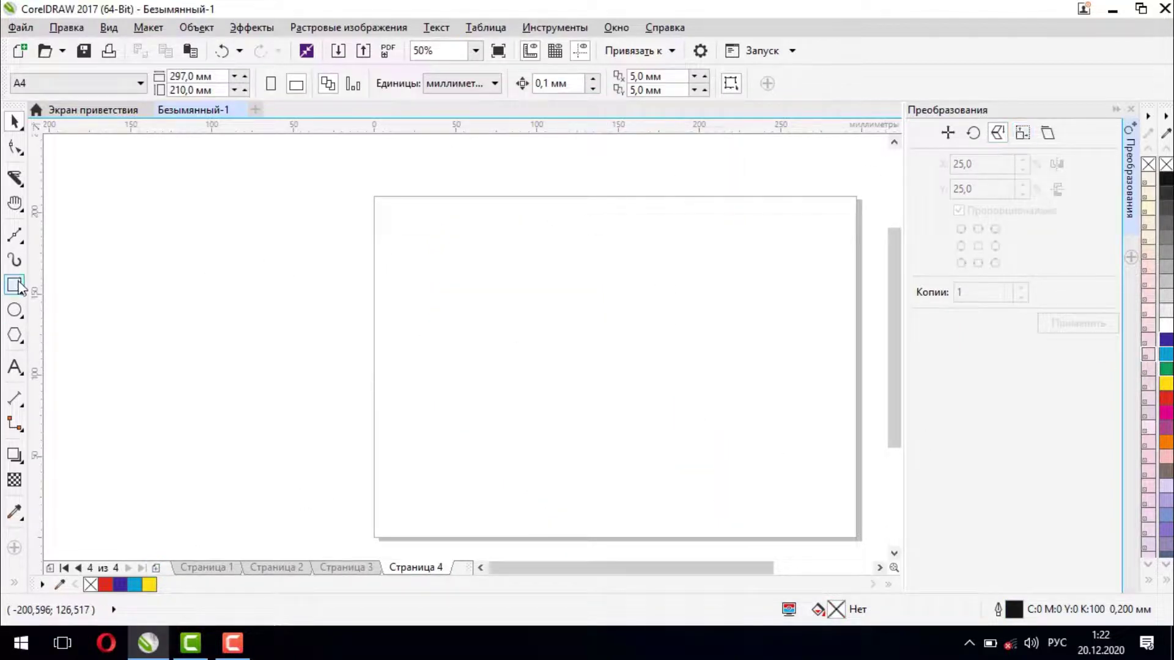
click(15, 310)
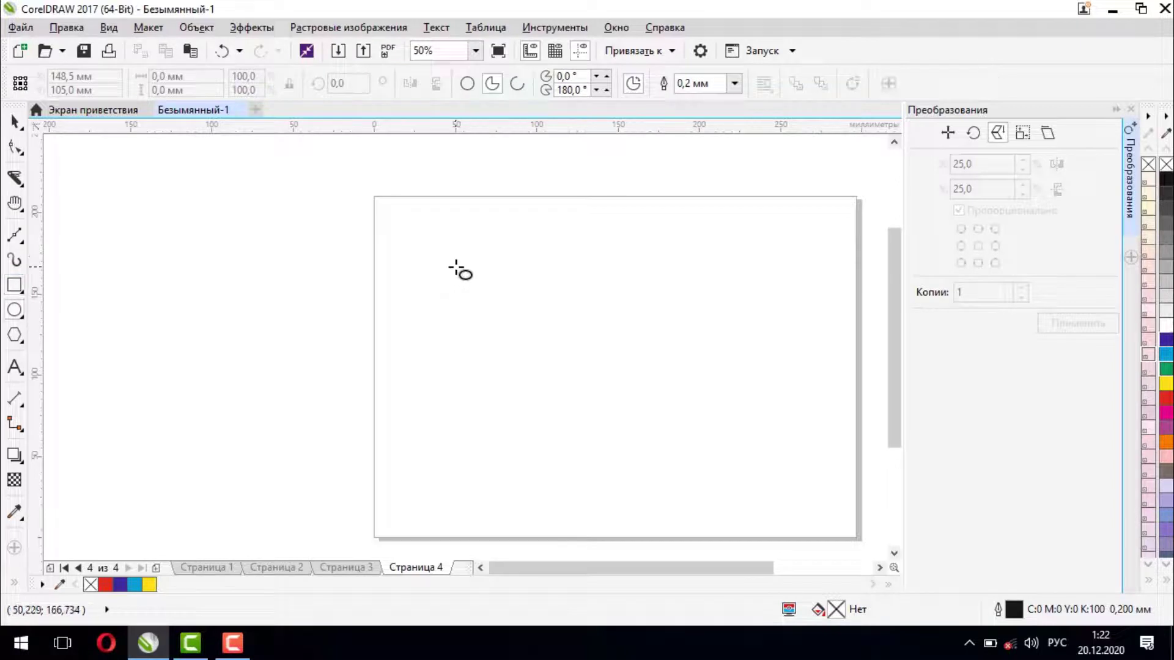
mouse_move(458, 264)
mouse_down()
mouse_move(497, 315)
mouse_move(650, 419)
mouse_up()
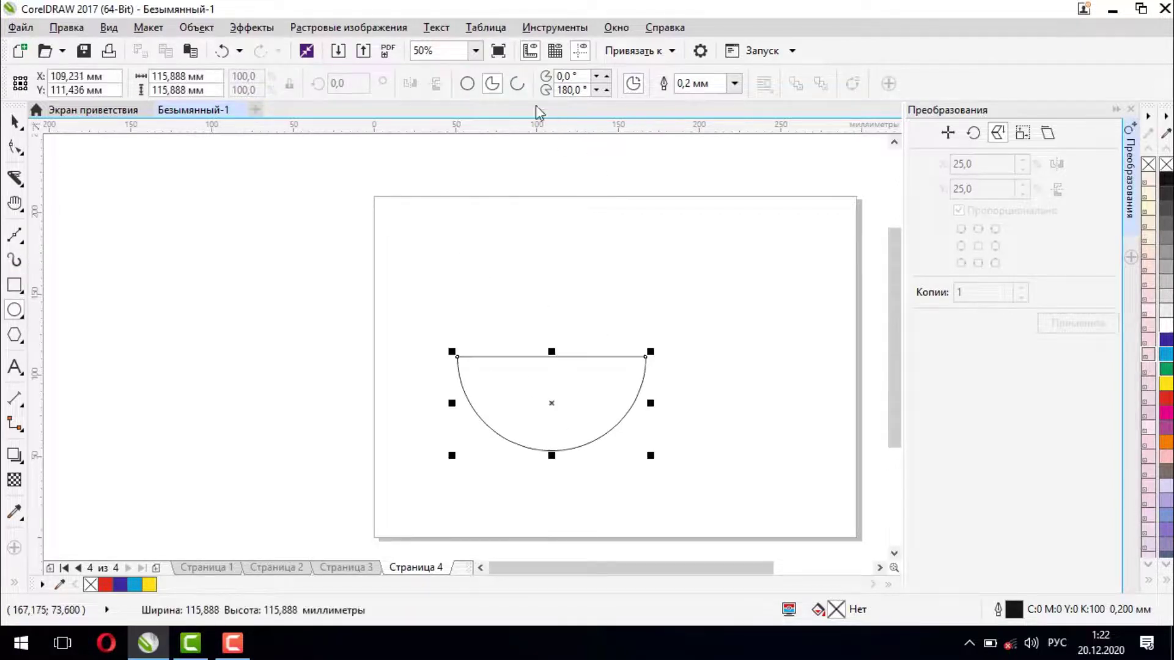
click(469, 85)
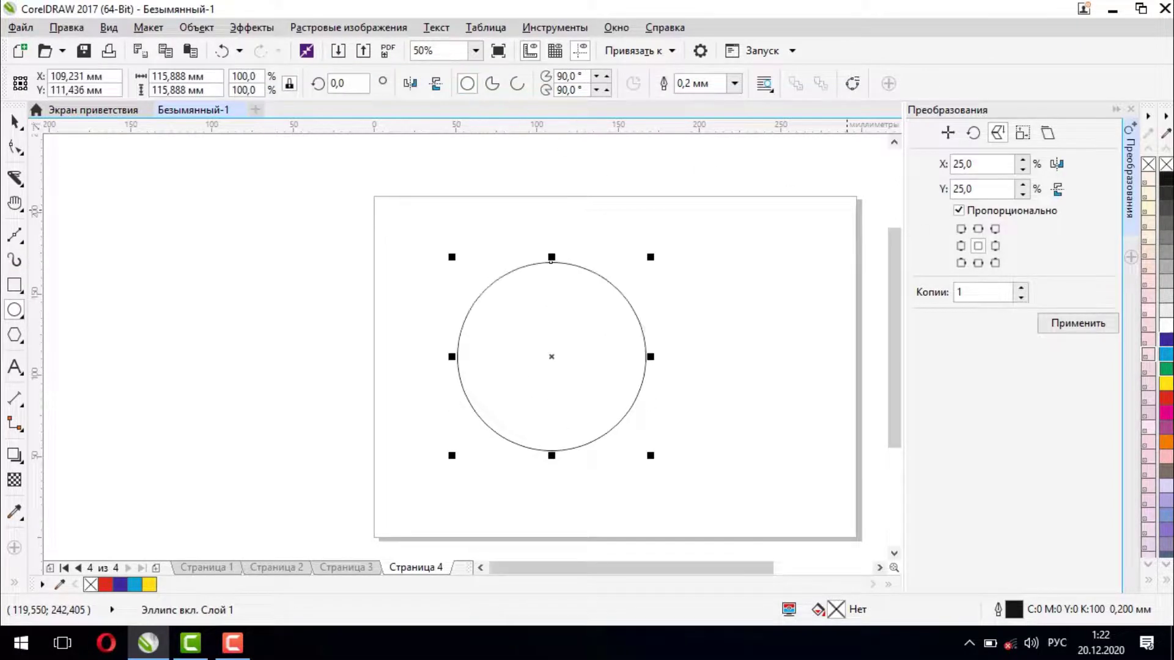
click(1167, 384)
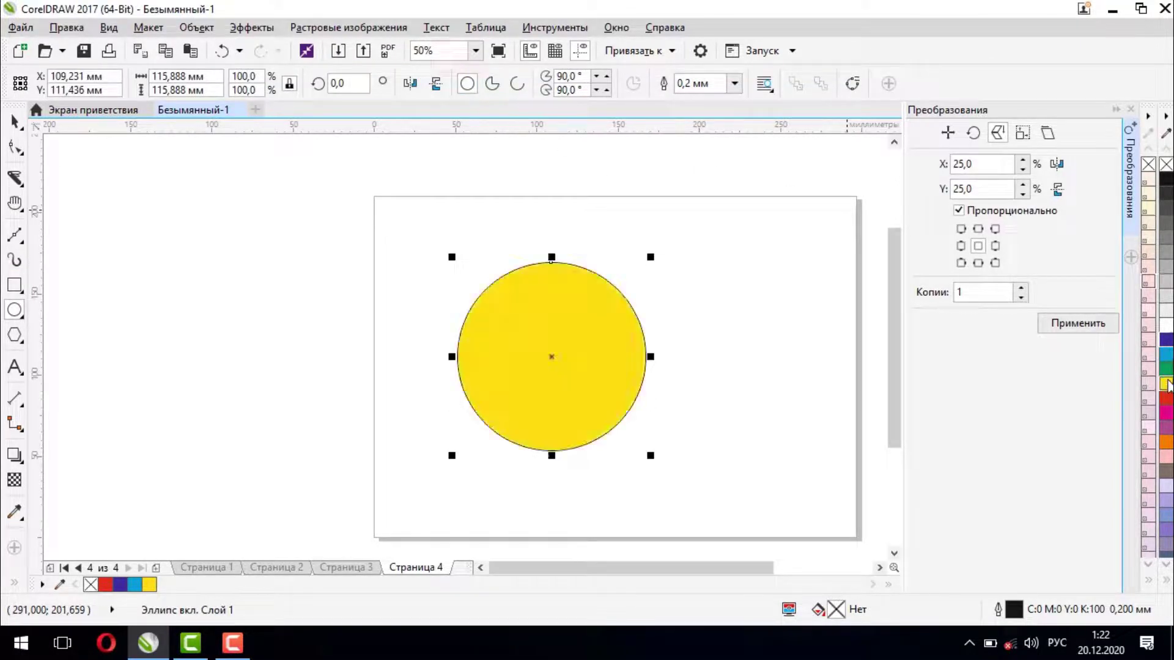
Make 1 concentric copy of the yellow circle sized 100 × 100 mm.
click(1023, 134)
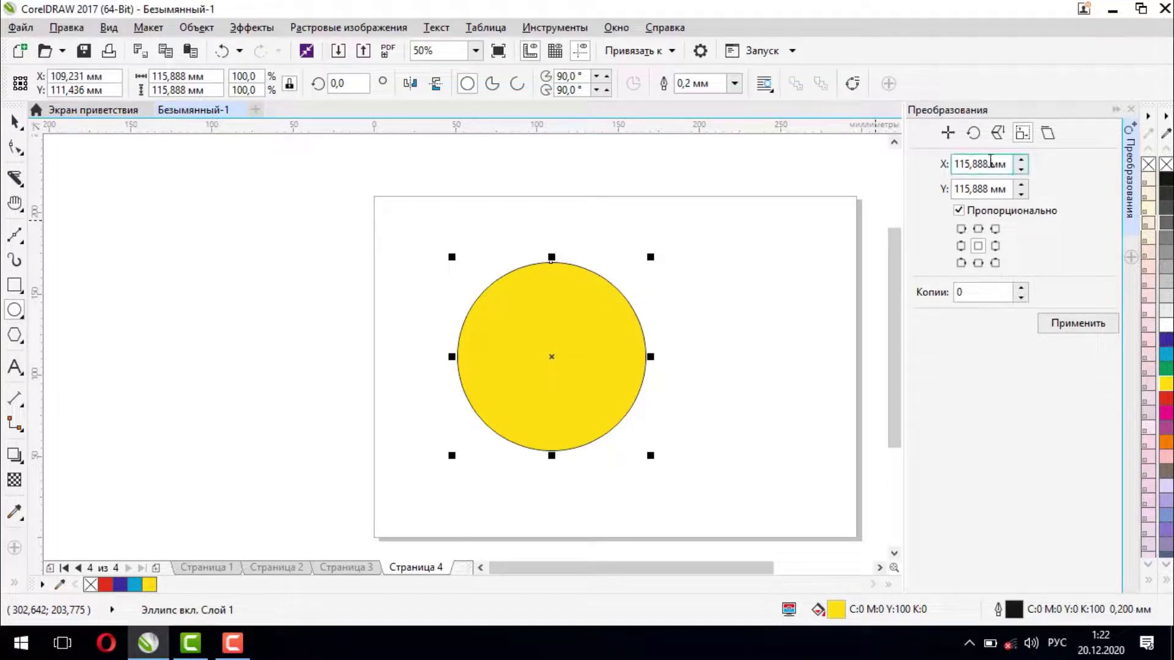
drag(991, 164, 907, 163)
text(100)
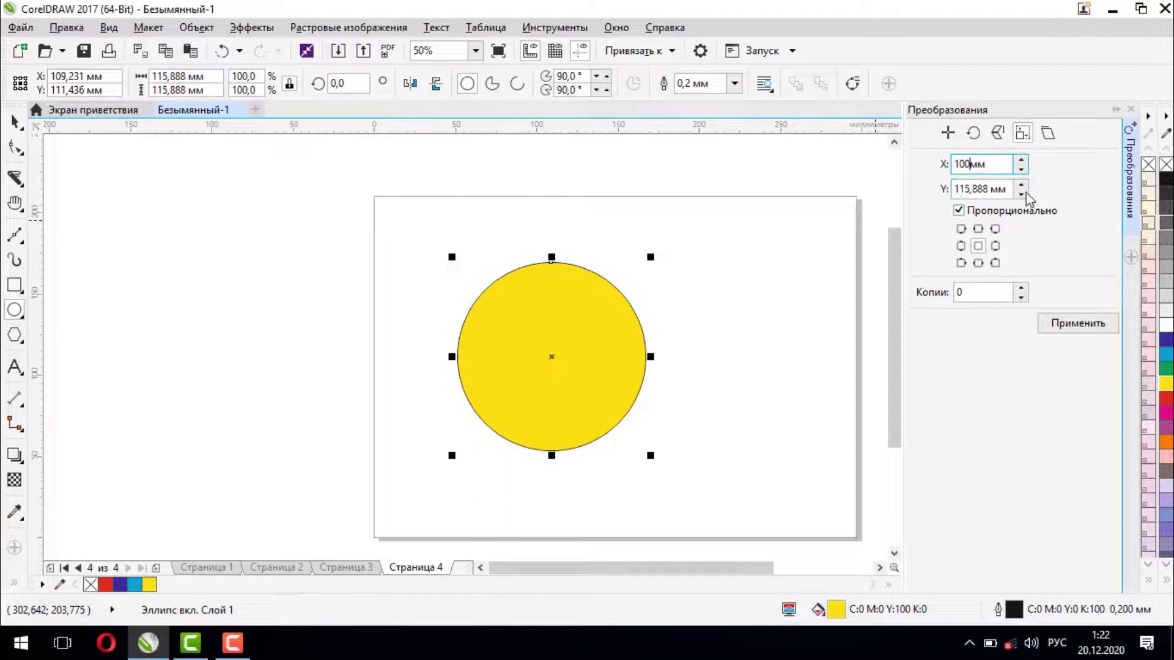
drag(1008, 189, 956, 191)
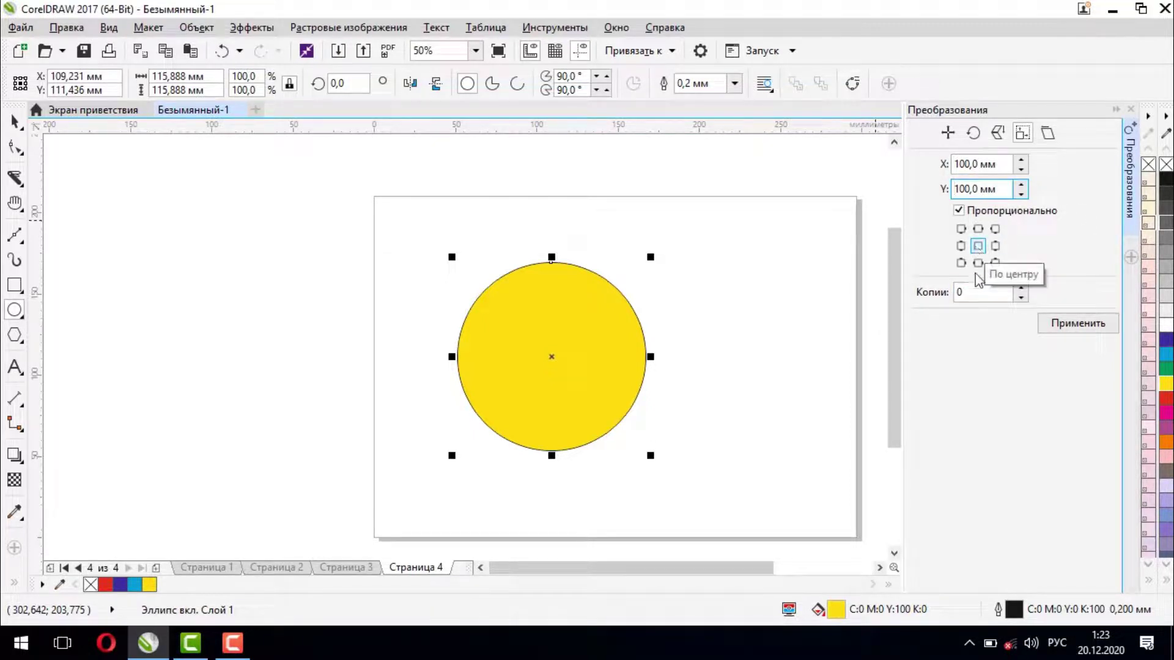
click(1021, 288)
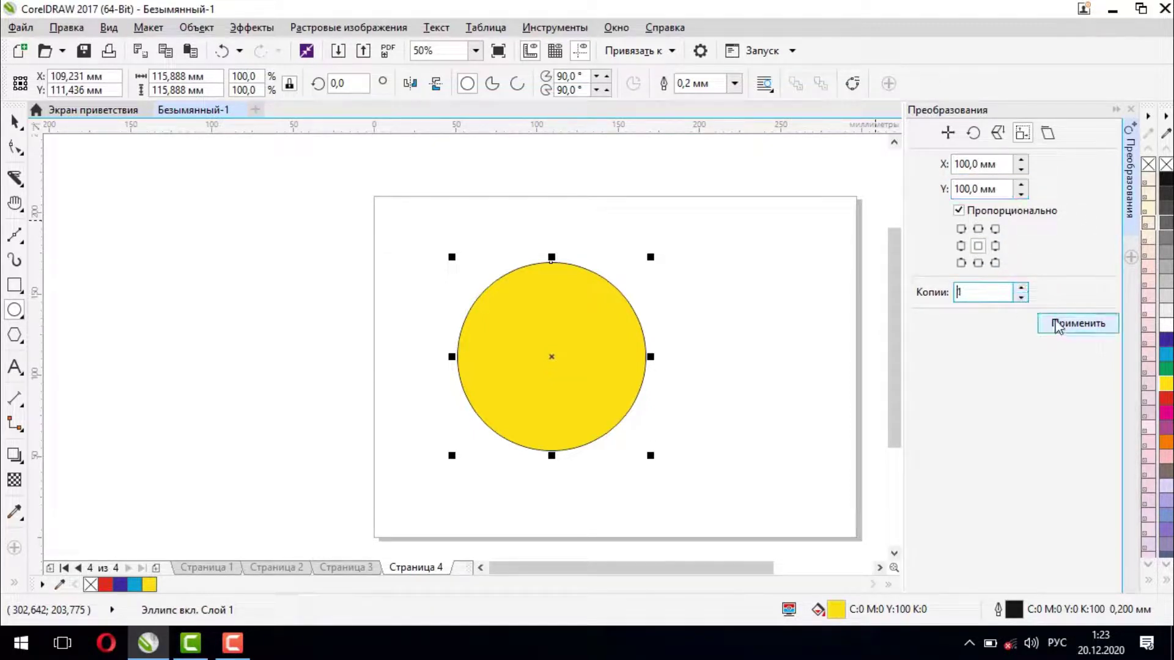
click(1078, 322)
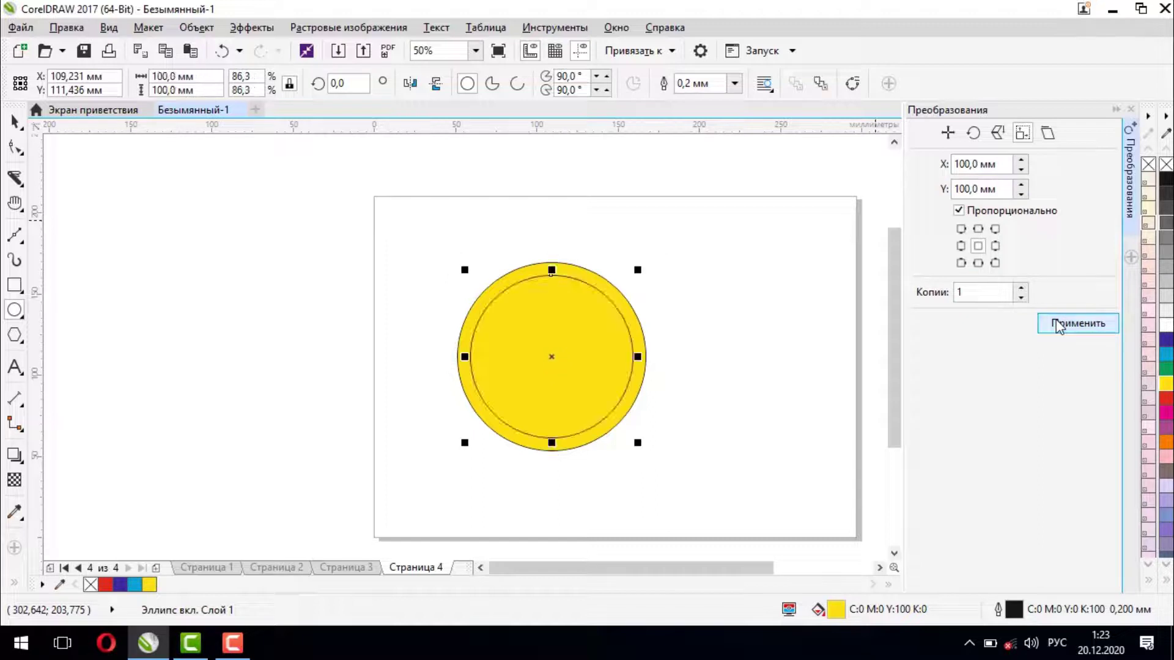
Fill the 100 mm circle dark blue and make 1 concentric copy sized 80 × 80 mm, filled red.
click(1166, 340)
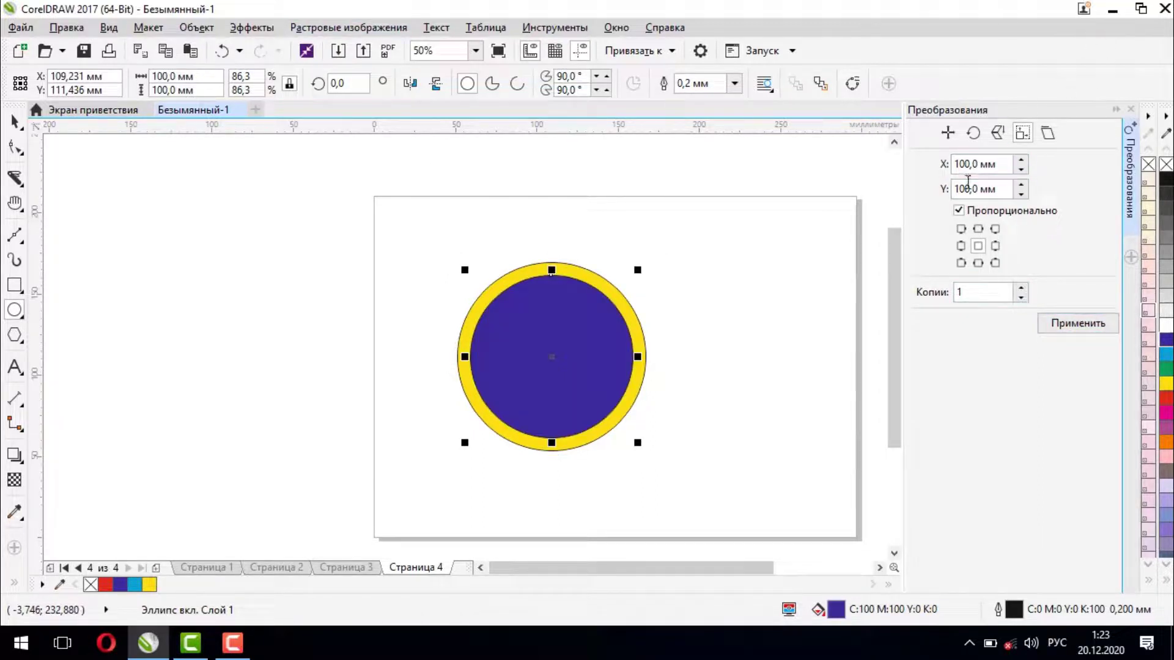
click(985, 162)
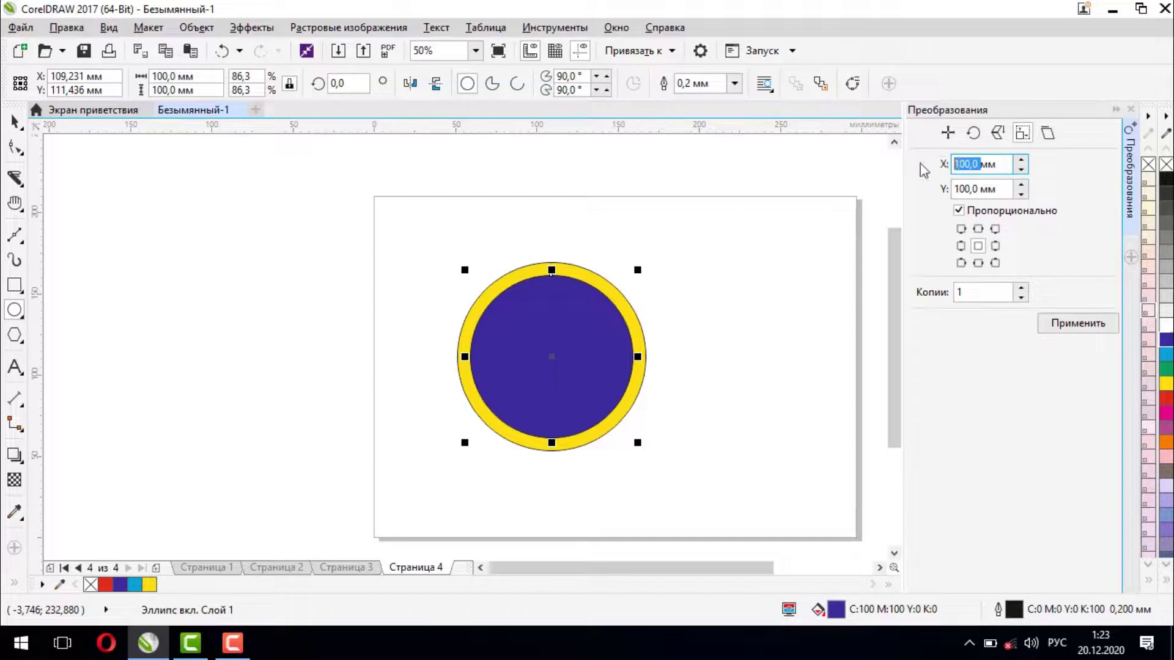
text(80)
click(982, 191)
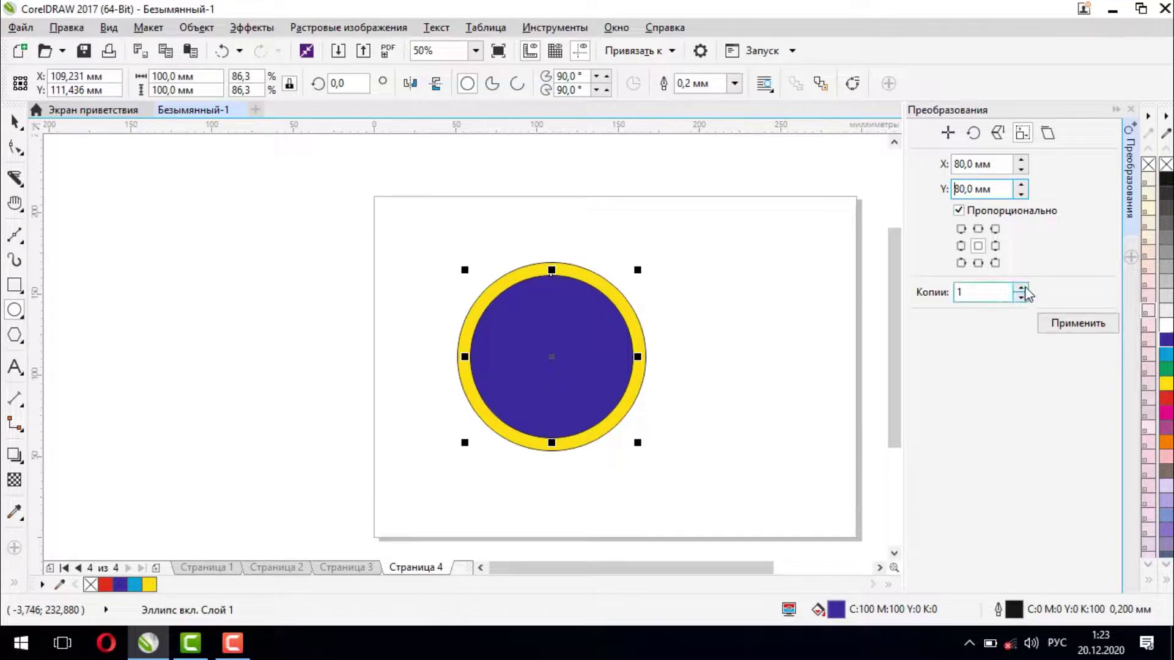
click(1075, 325)
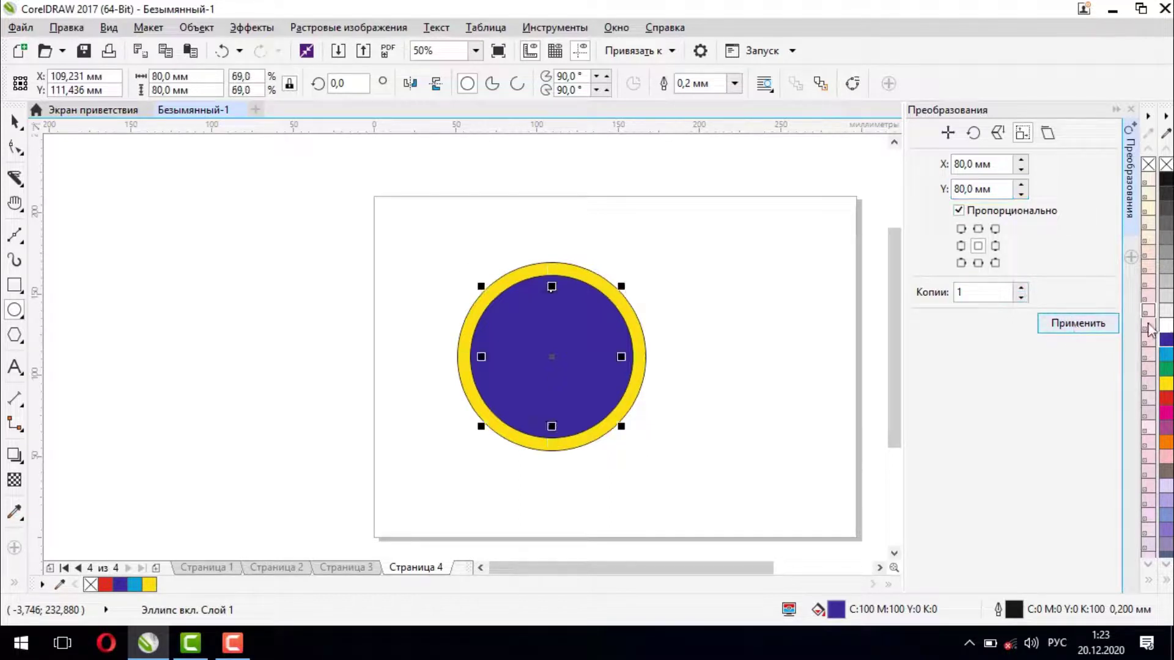
click(1167, 401)
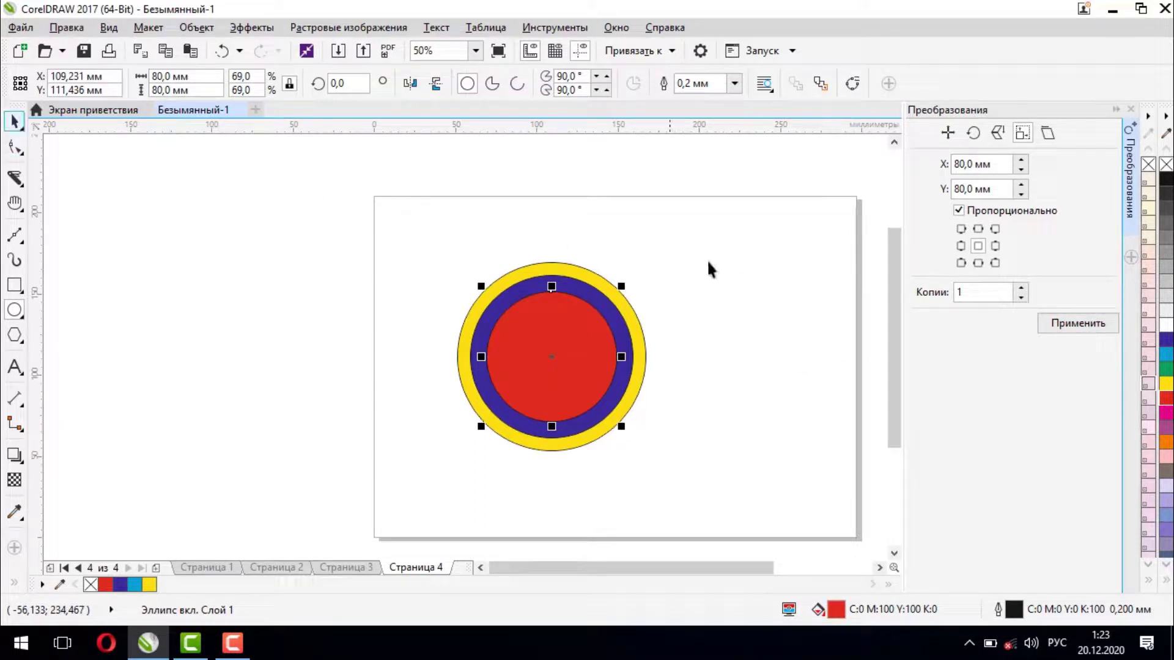
click(758, 271)
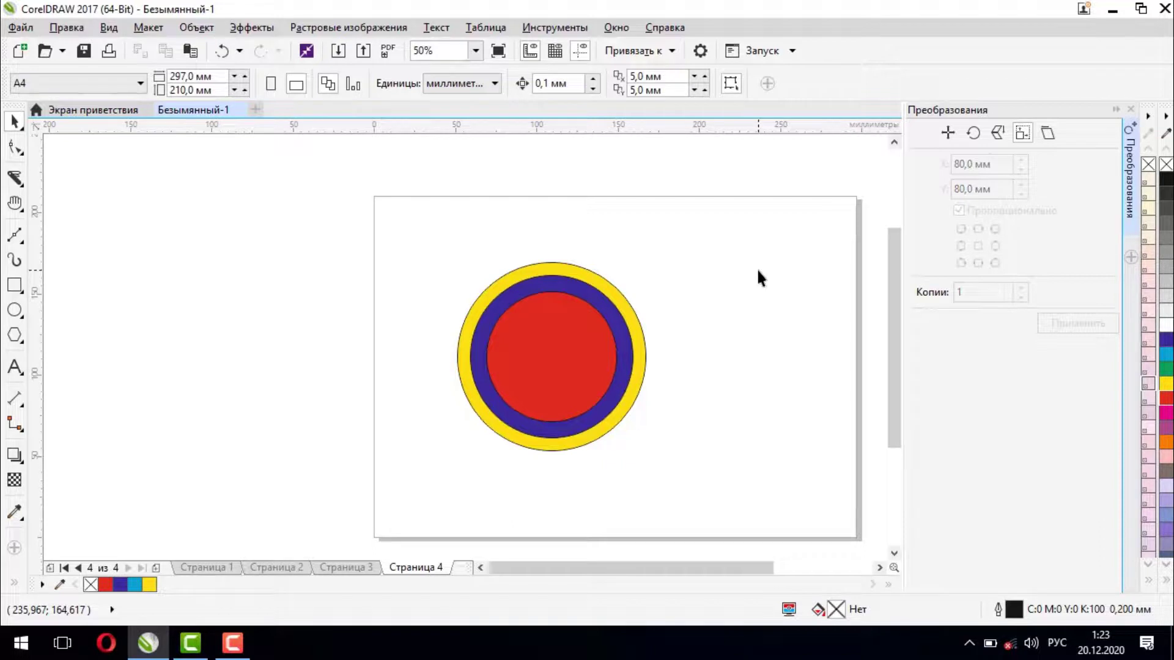
Add a fifth page and draw a pink-filled upright rectangle about 39 × 74 mm in its upper-left area.
click(156, 568)
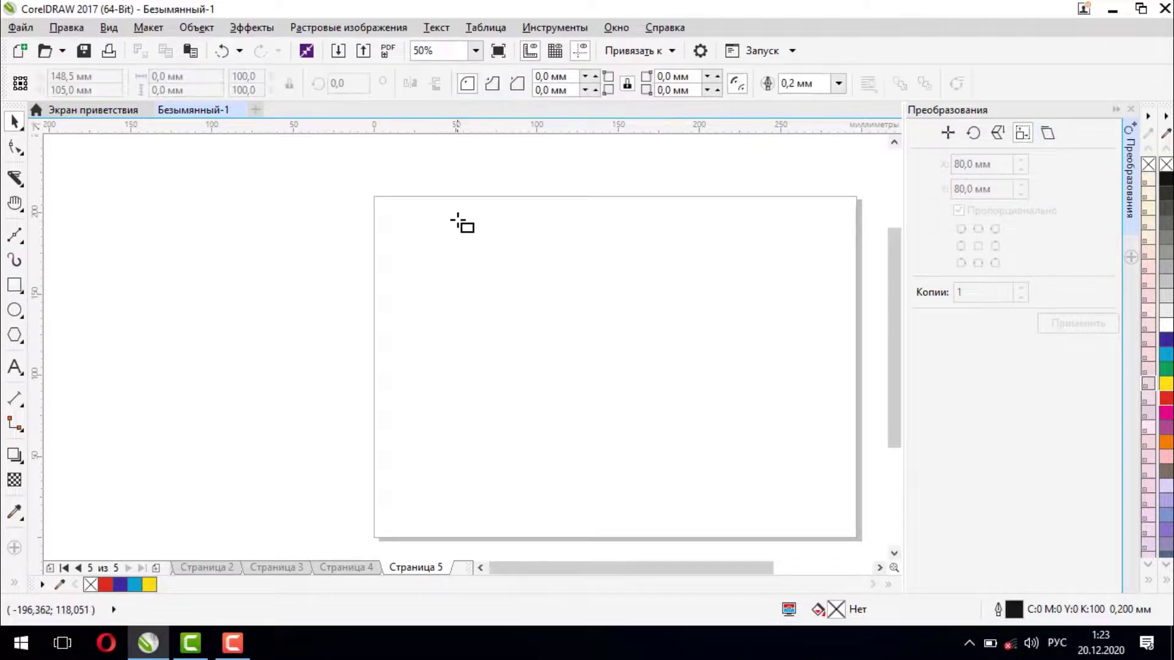
mouse_move(465, 217)
mouse_down()
mouse_move(564, 318)
mouse_move(529, 336)
mouse_up()
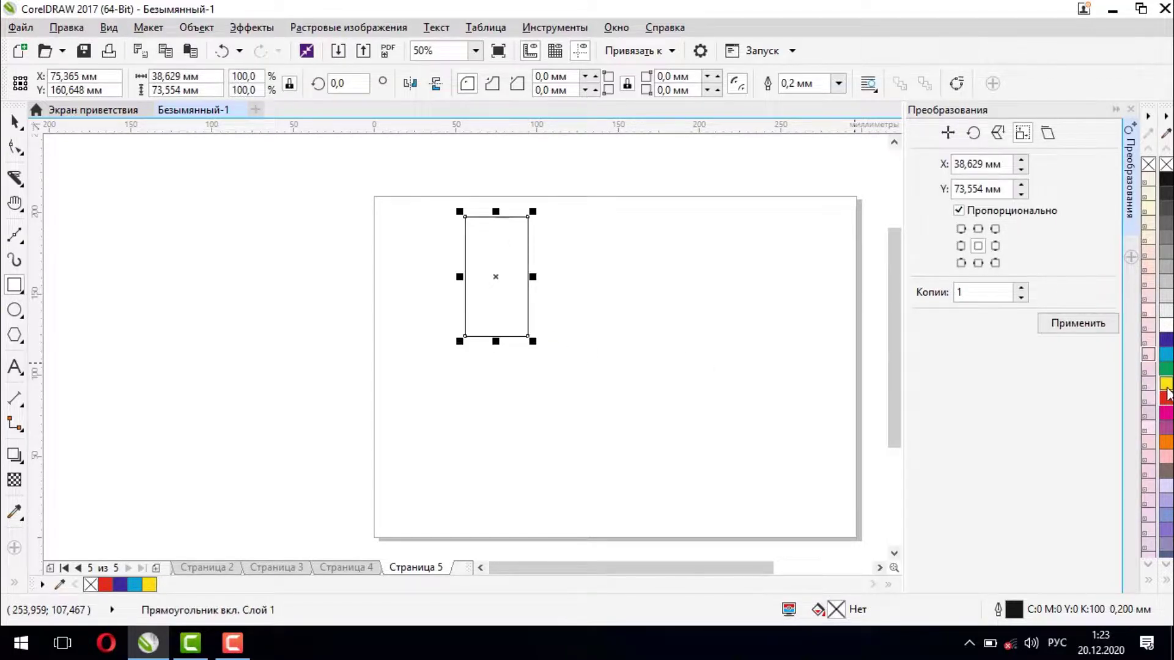
click(1151, 450)
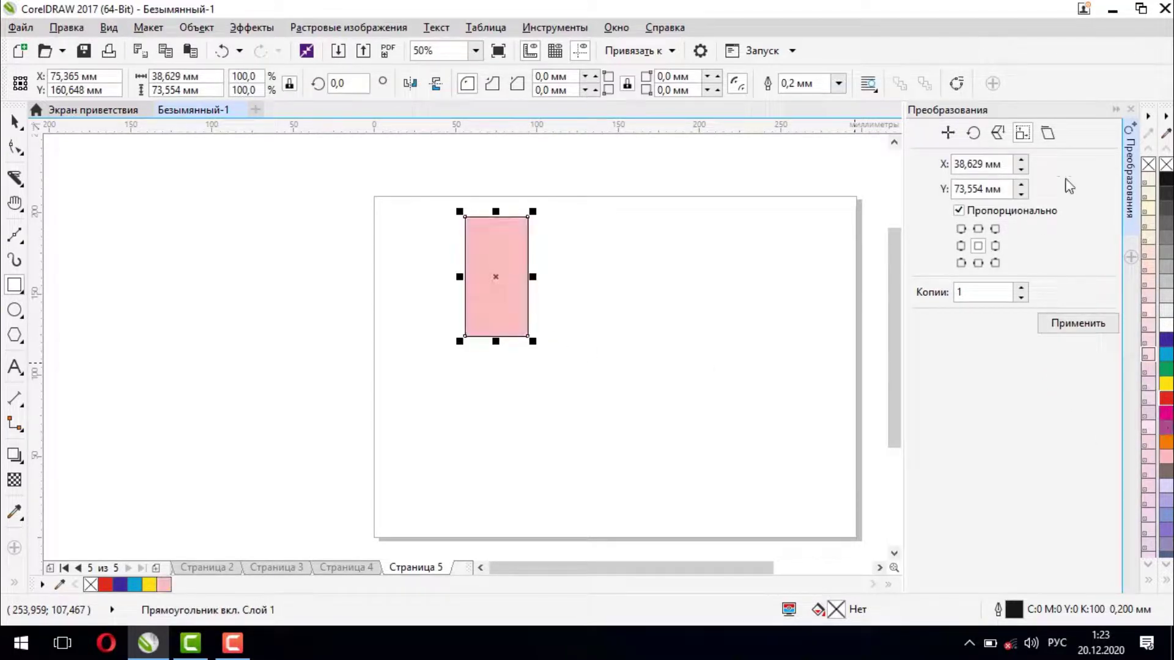
Skew the pink rectangle horizontally by 45° without making a copy.
click(1048, 135)
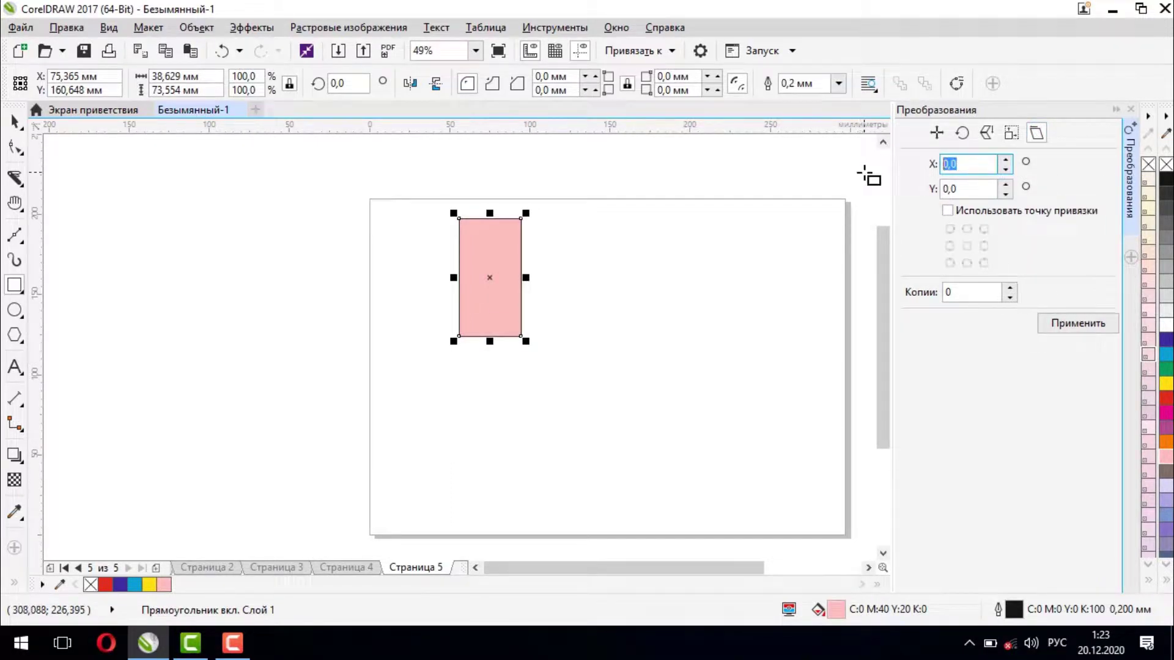
text(45)
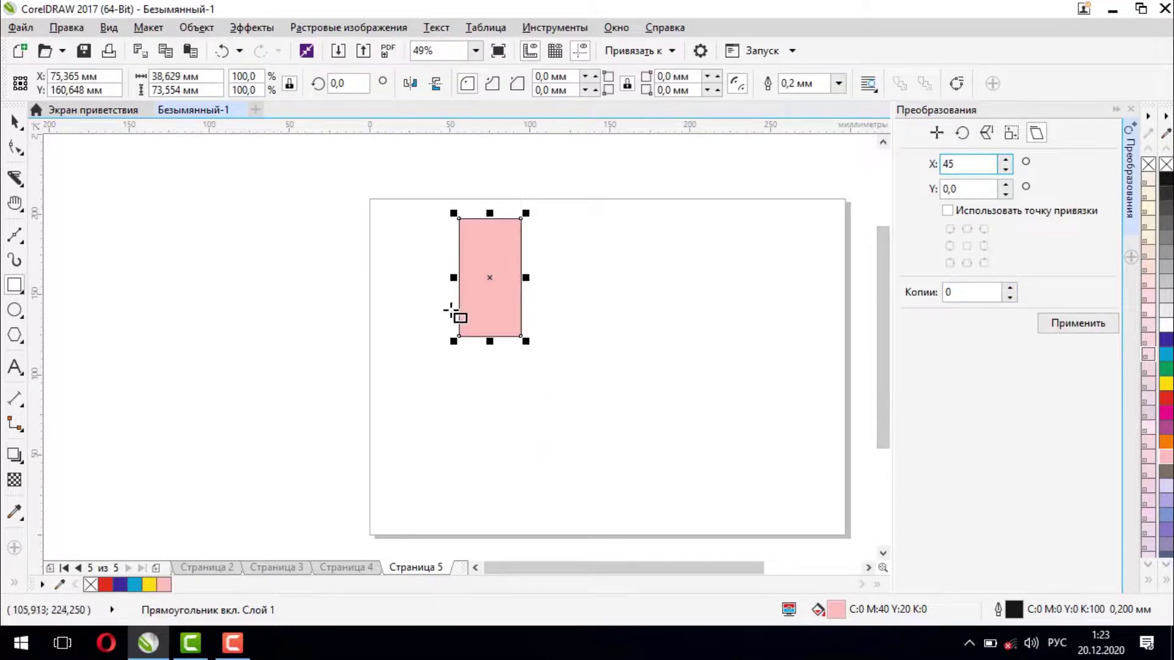
click(1075, 324)
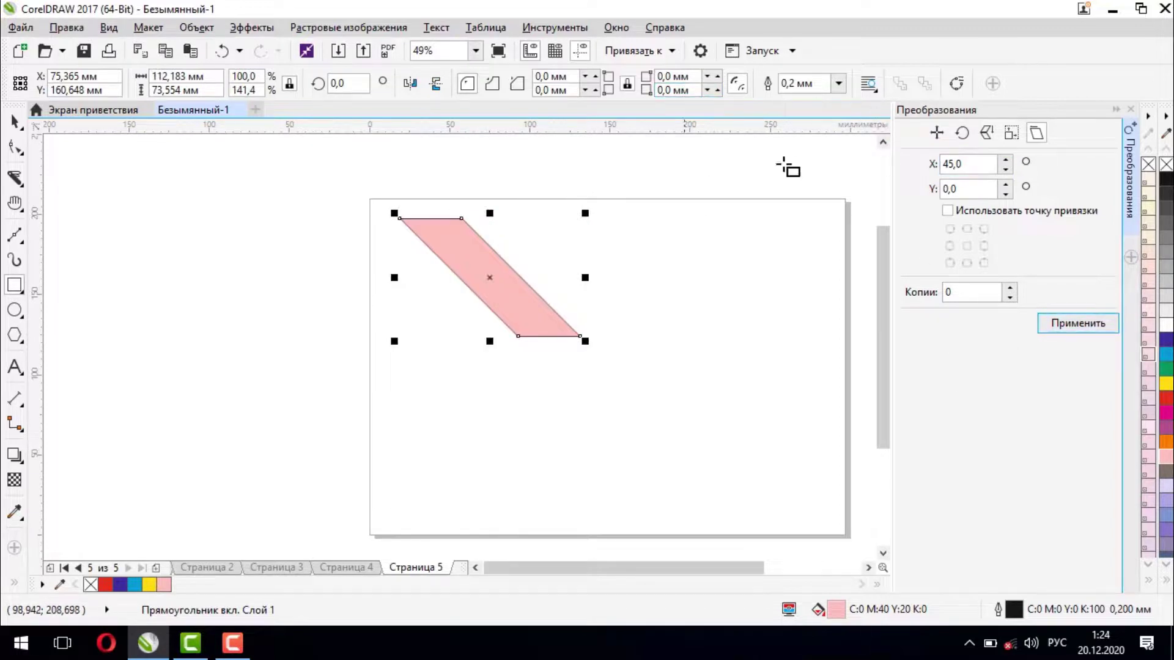
Make 1 copy of the pink parallelogram with a horizontal skew of -45°.
click(946, 165)
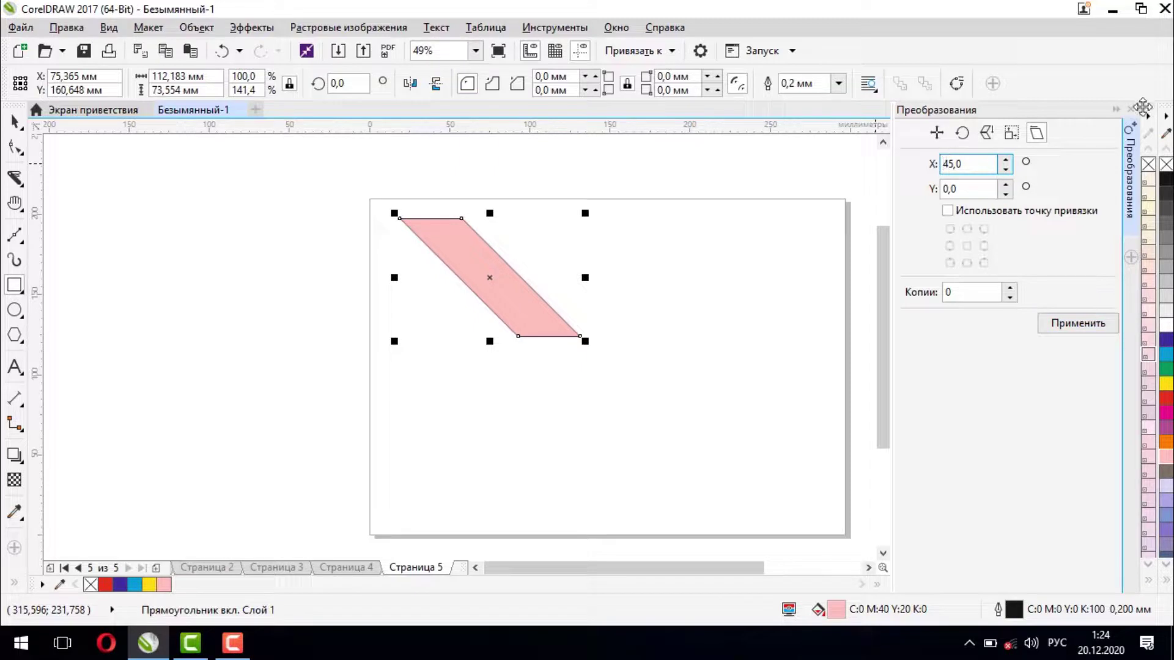
text(-)
click(1009, 289)
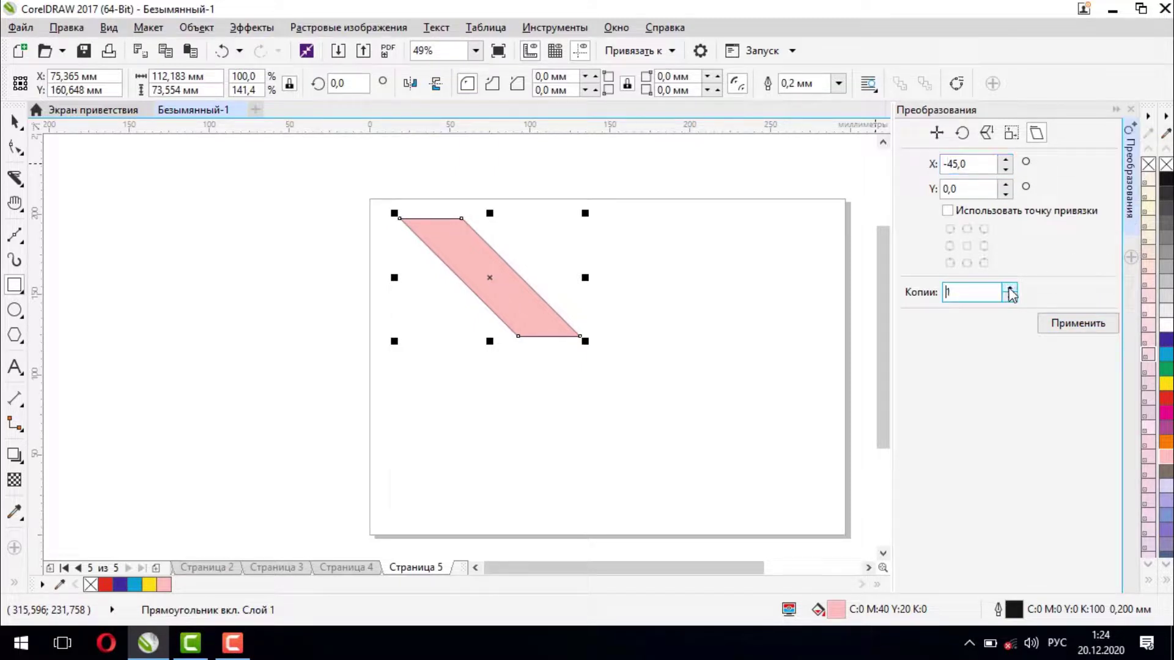
click(1073, 324)
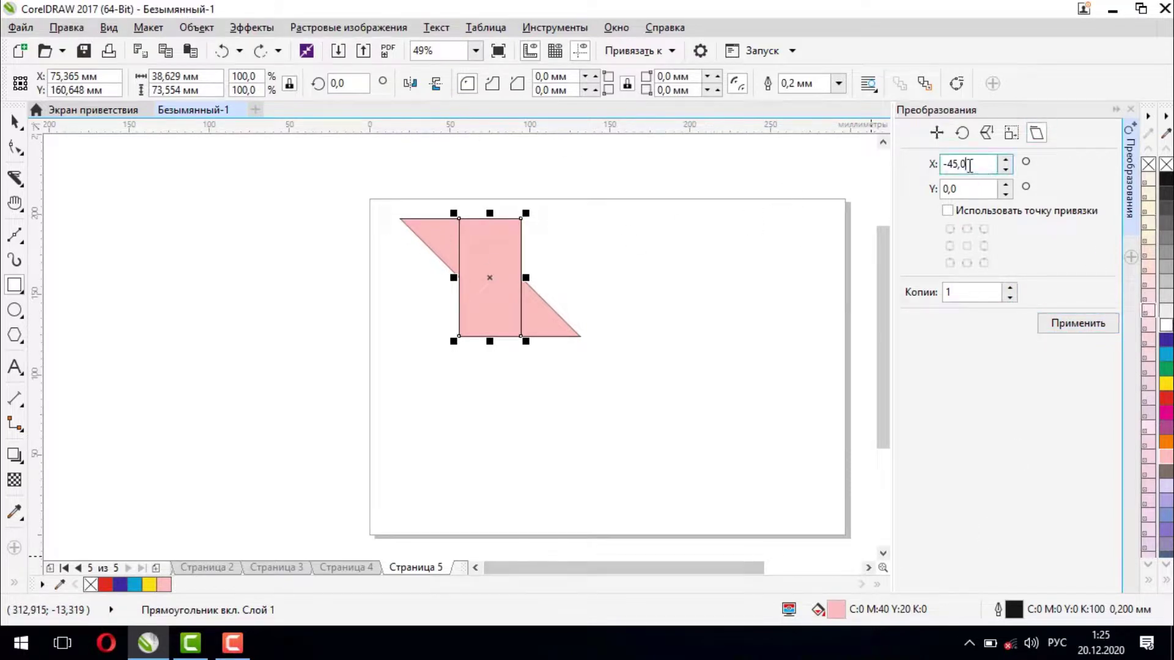
Make 1 copy of the upright pink rectangle skewed horizontally by -45°, and deselect it.
drag(969, 165, 911, 162)
text(-45)
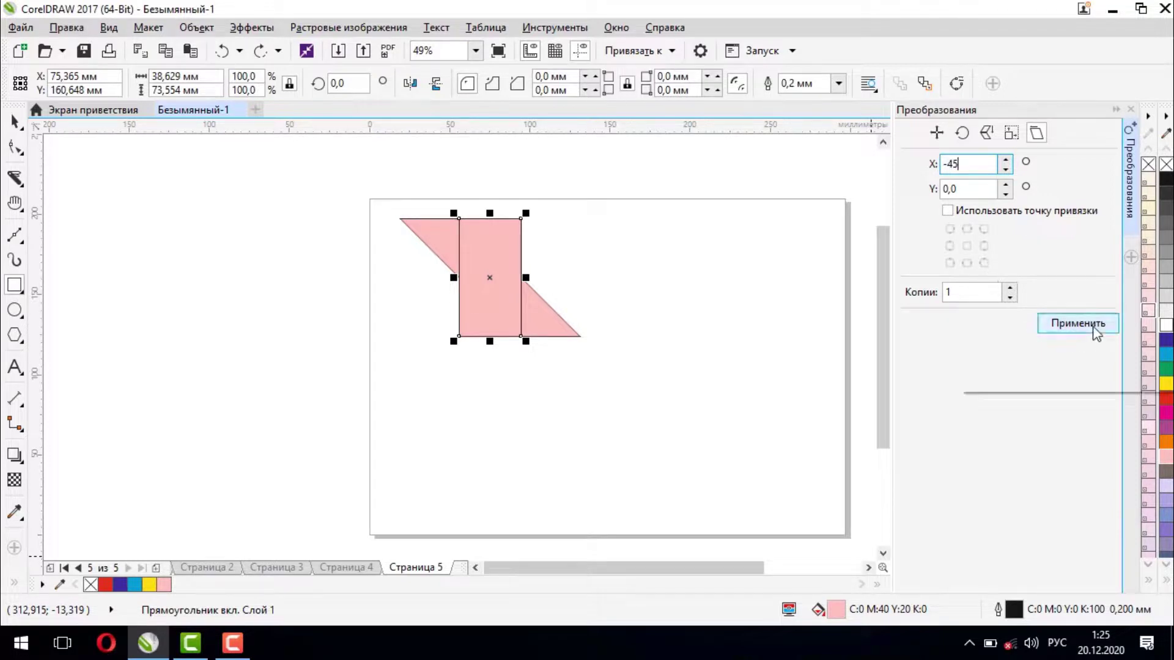
click(1094, 327)
click(15, 122)
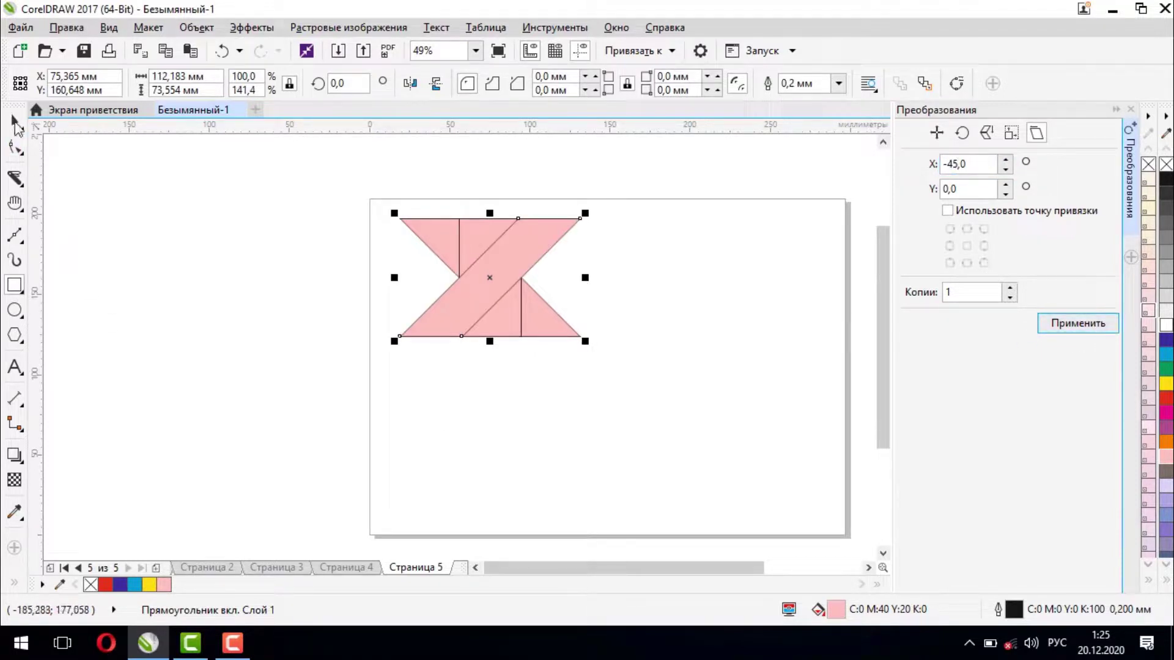
click(666, 453)
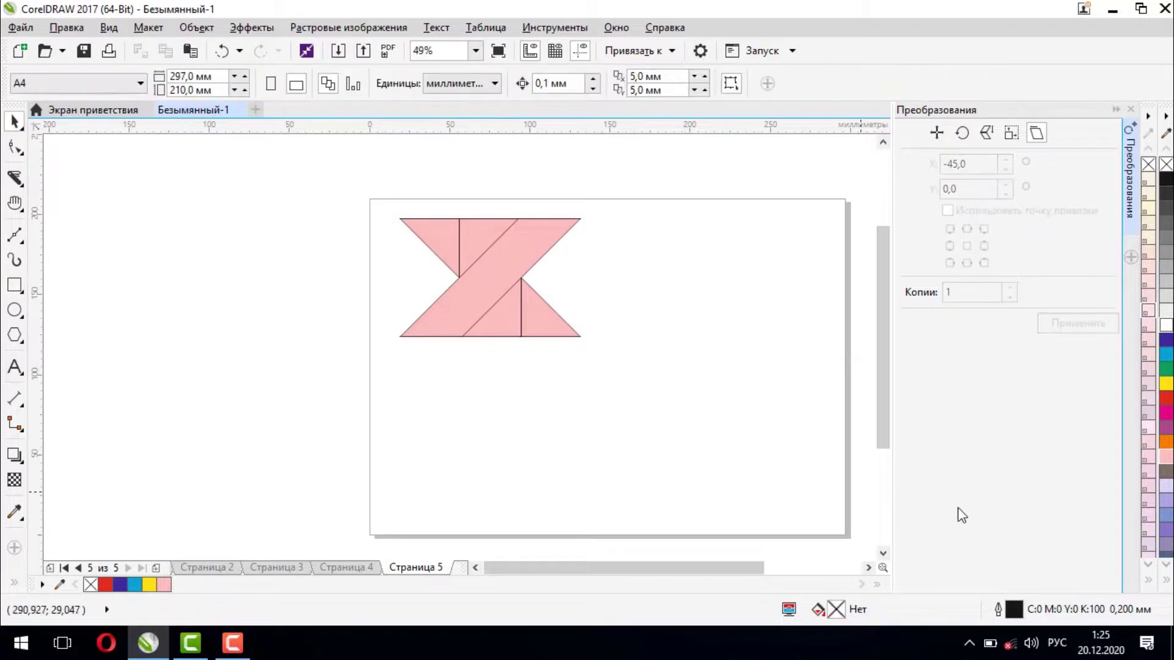
Weld the three overlapping pink shapes into one and move the result over the page's left edge.
drag(354, 198, 693, 423)
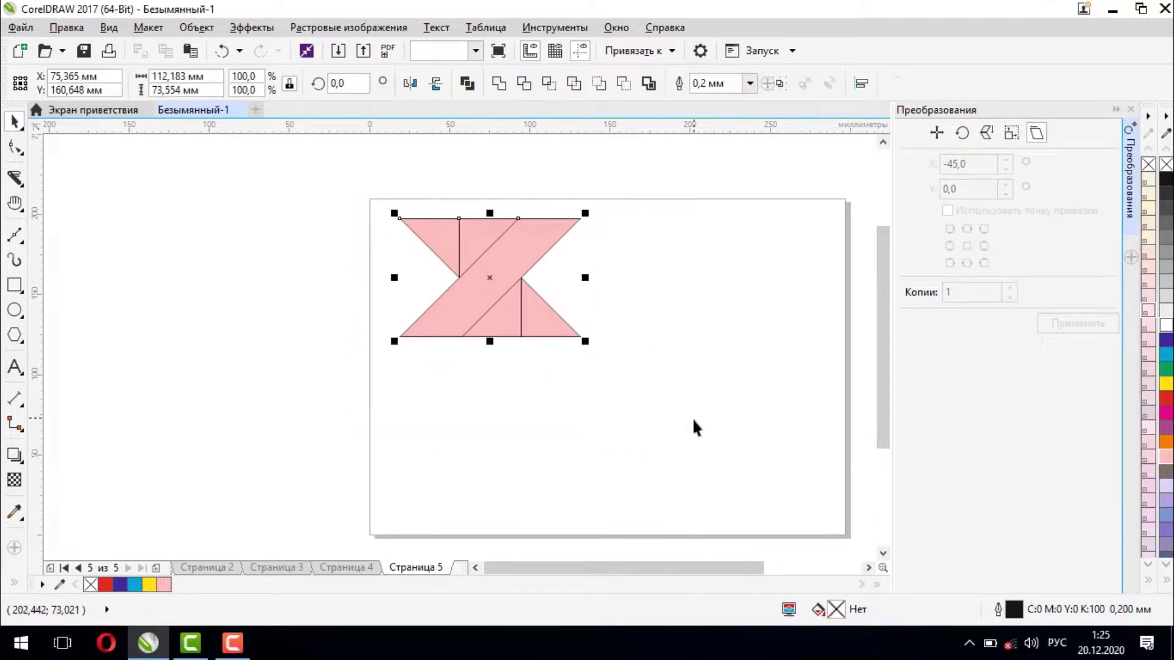
click(499, 84)
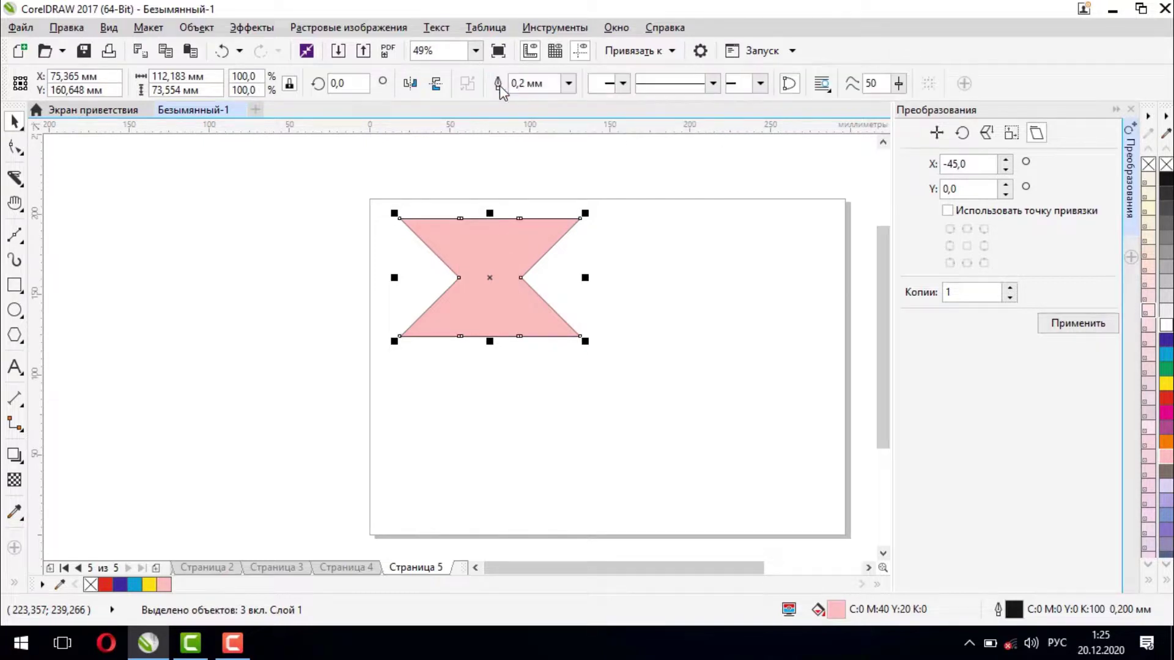
click(495, 267)
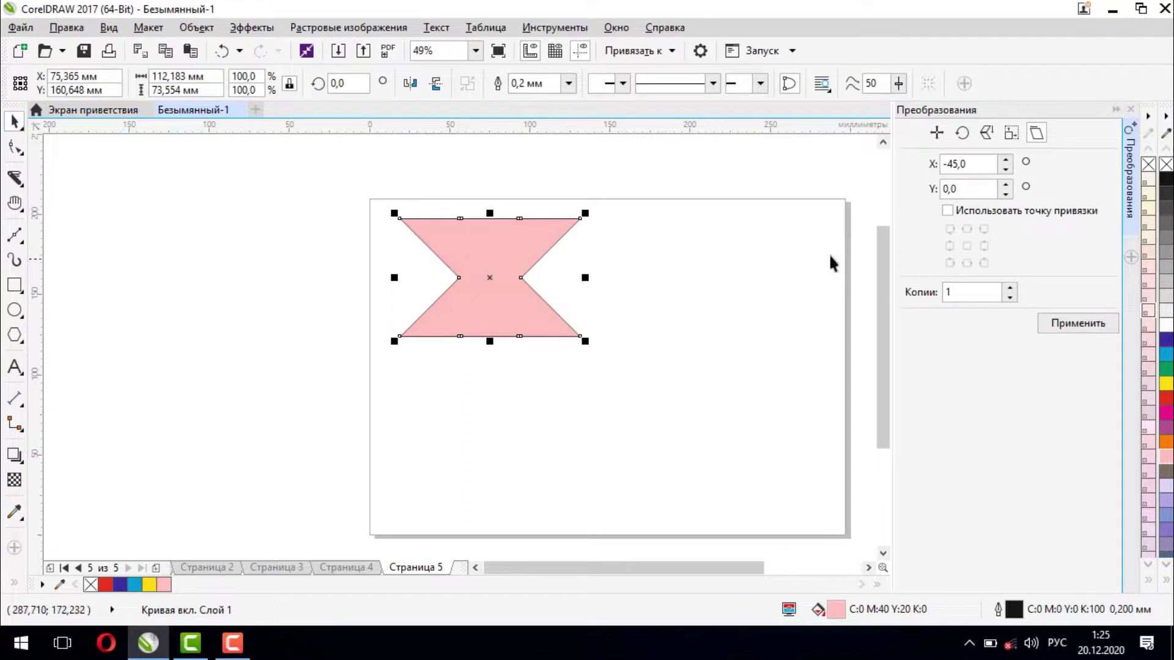
drag(477, 270, 295, 261)
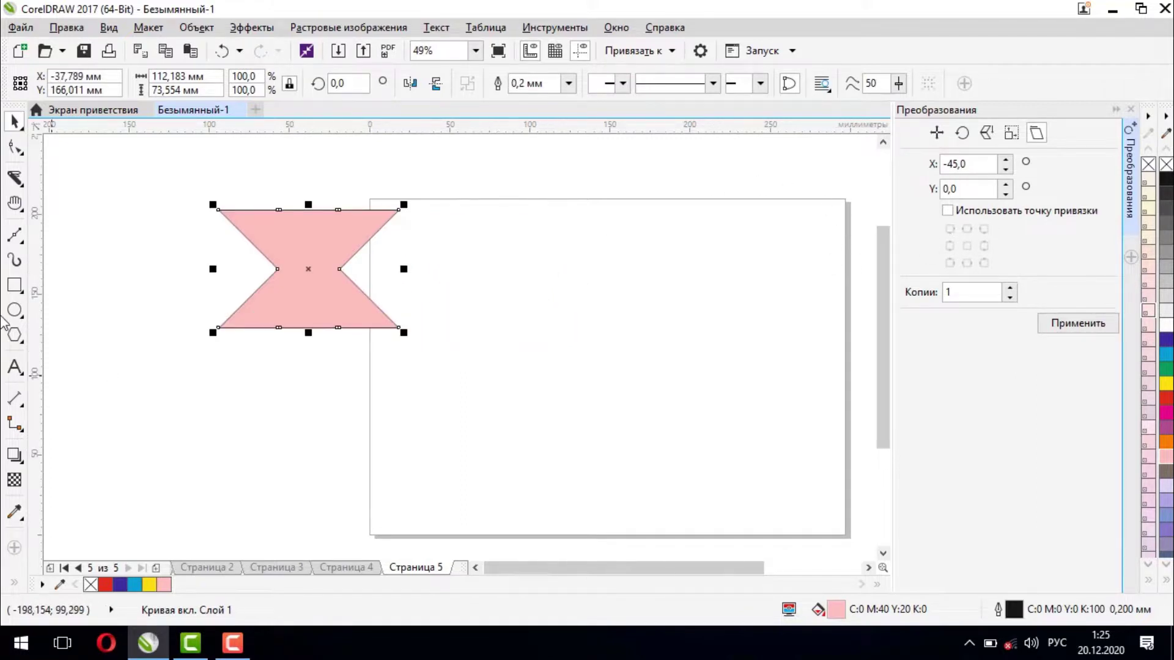
Draw an upright rectangle about 29 × 74 mm near the page's upper middle and fill it green.
click(14, 286)
drag(562, 211, 609, 329)
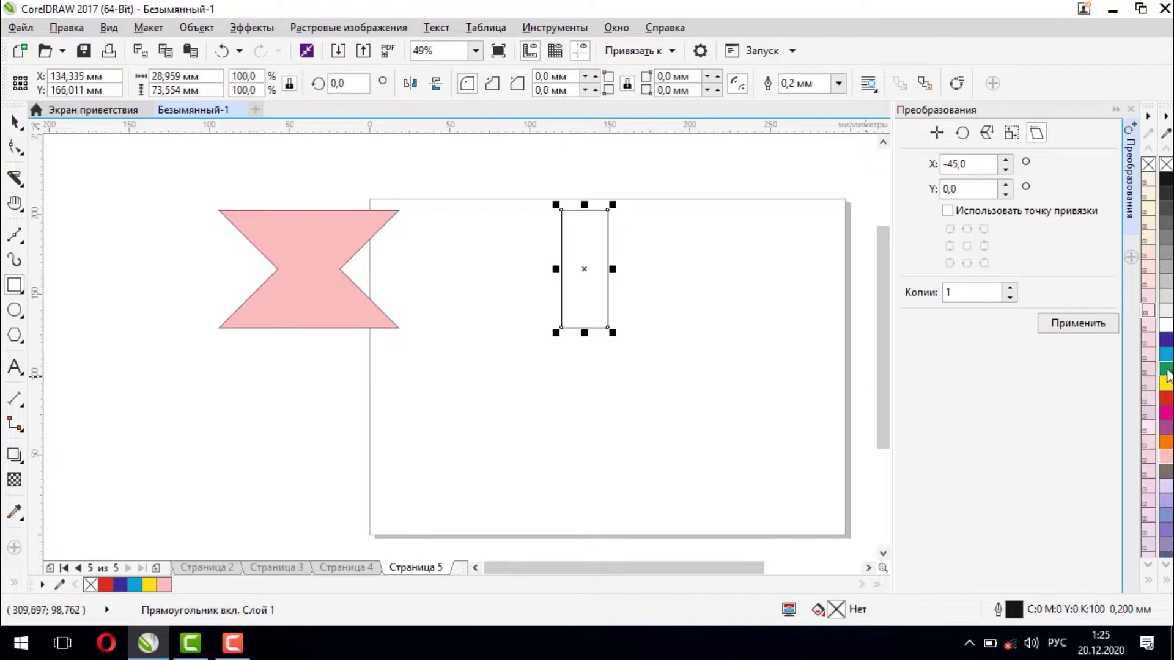
click(1167, 371)
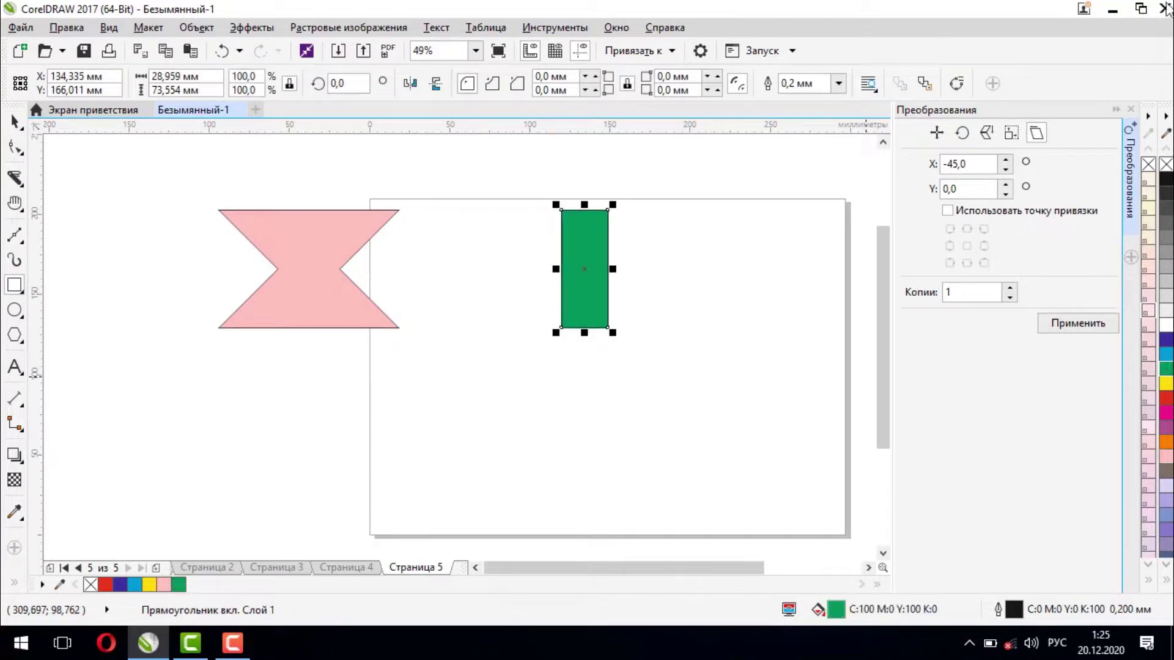
Make 1 copy of the green rectangle with a 0° horizontal and 45° vertical skew.
double_click(988, 164)
text(0)
key(Tab)
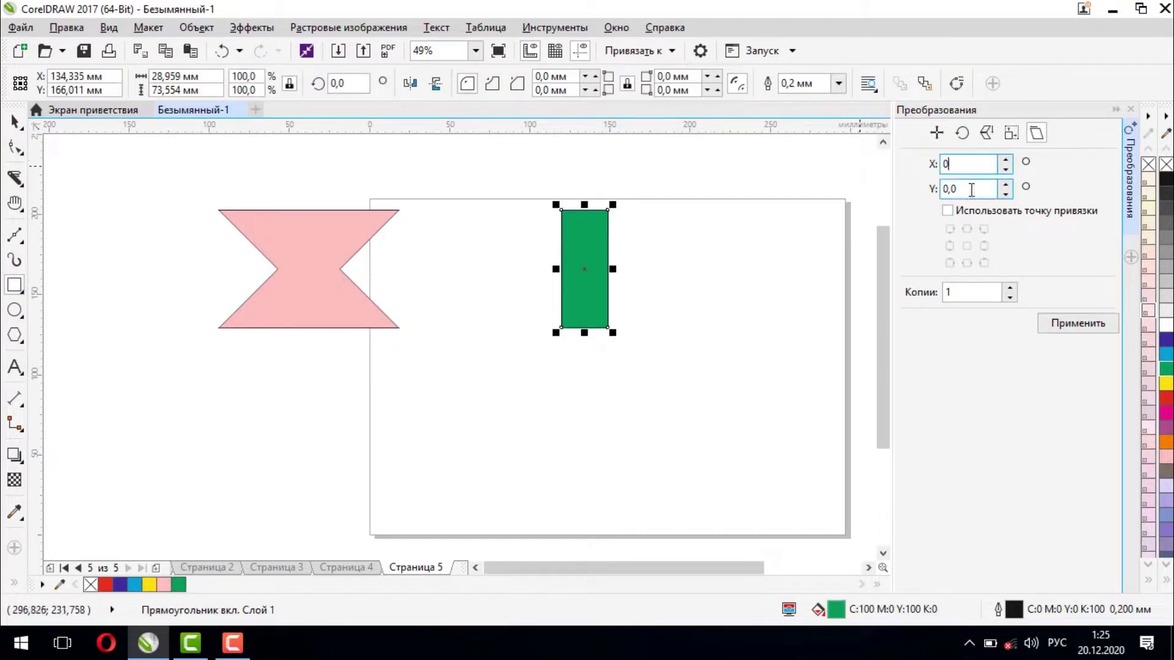
text(45)
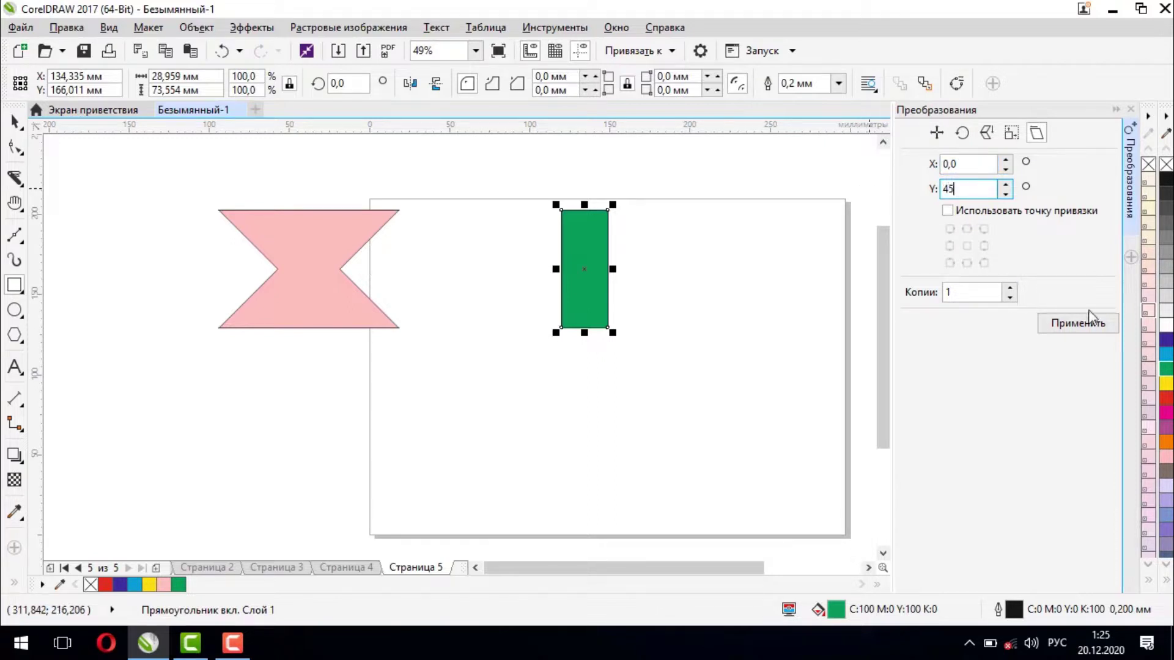
click(1061, 326)
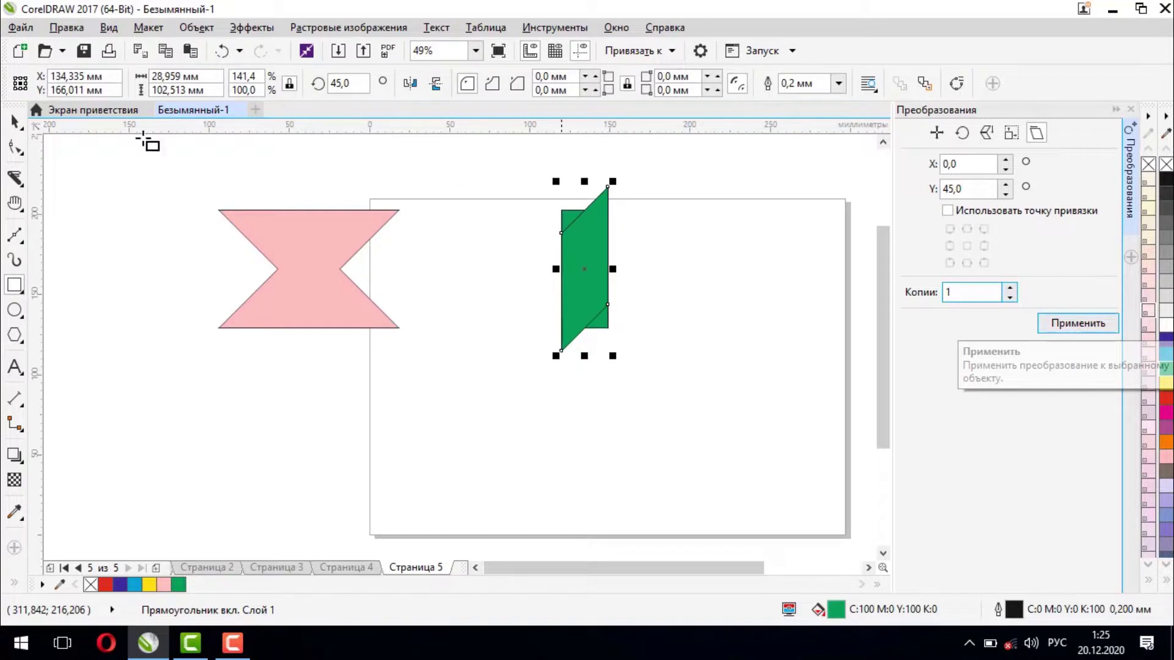
Move the skewed green copy to the right of the original rectangle and raise it slightly.
click(14, 121)
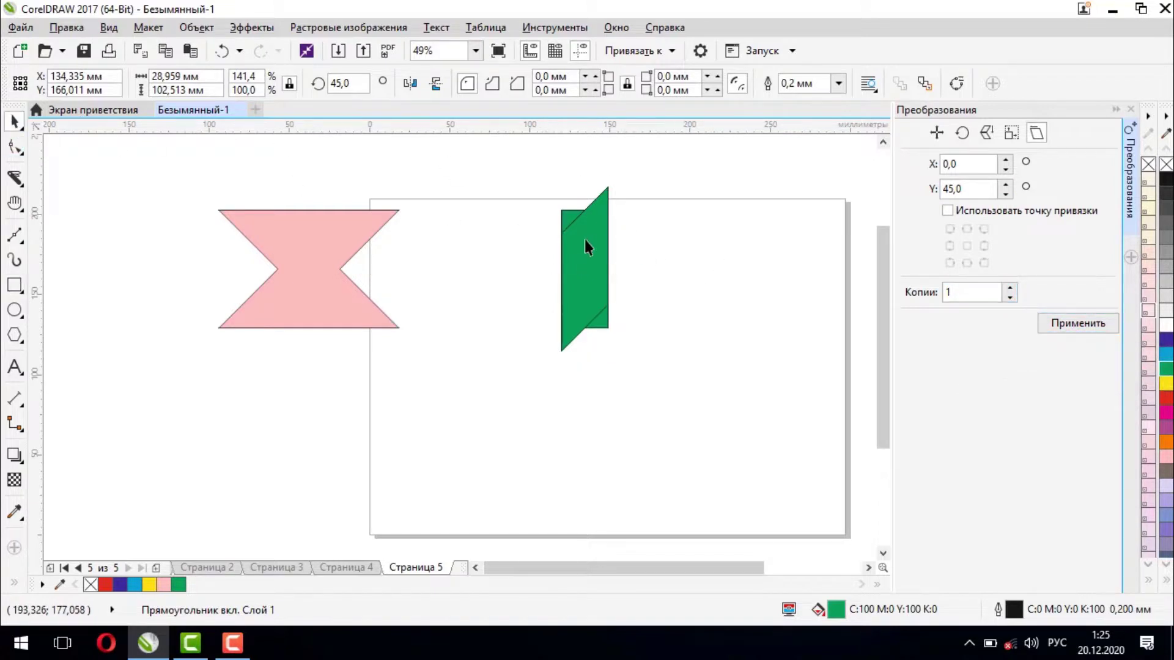
drag(584, 240, 676, 238)
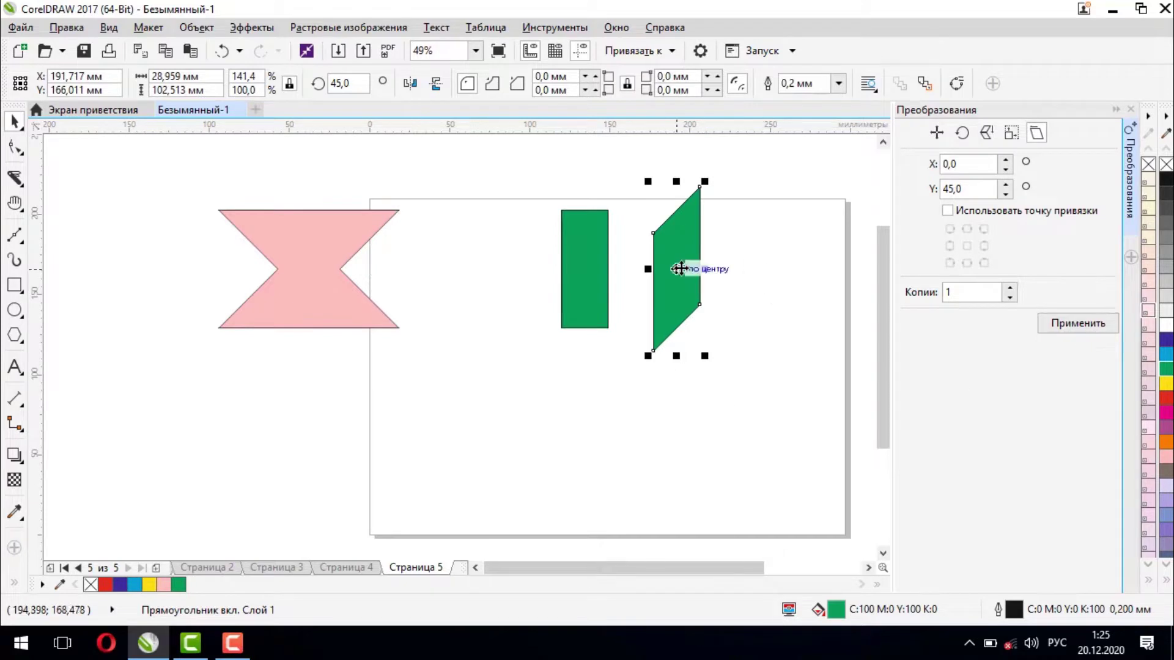
drag(676, 267, 710, 276)
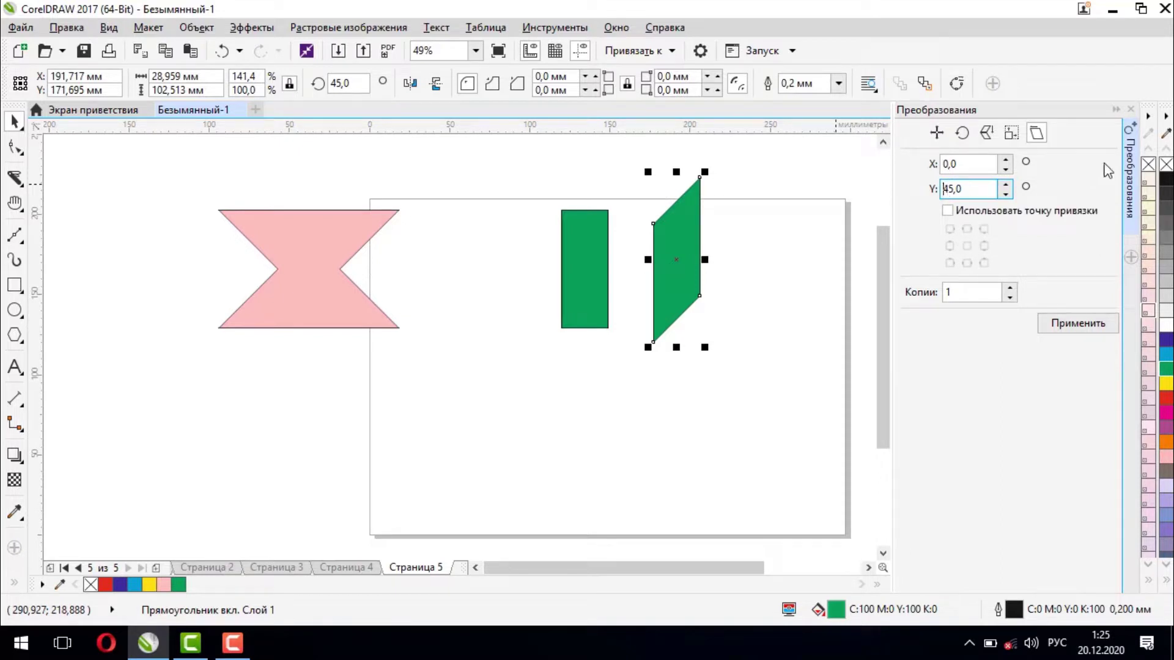
Make 1 copy of the green parallelogram skewed vertically by -45° and place it against the parallelogram's right edge, tops aligned.
text(-)
click(1076, 321)
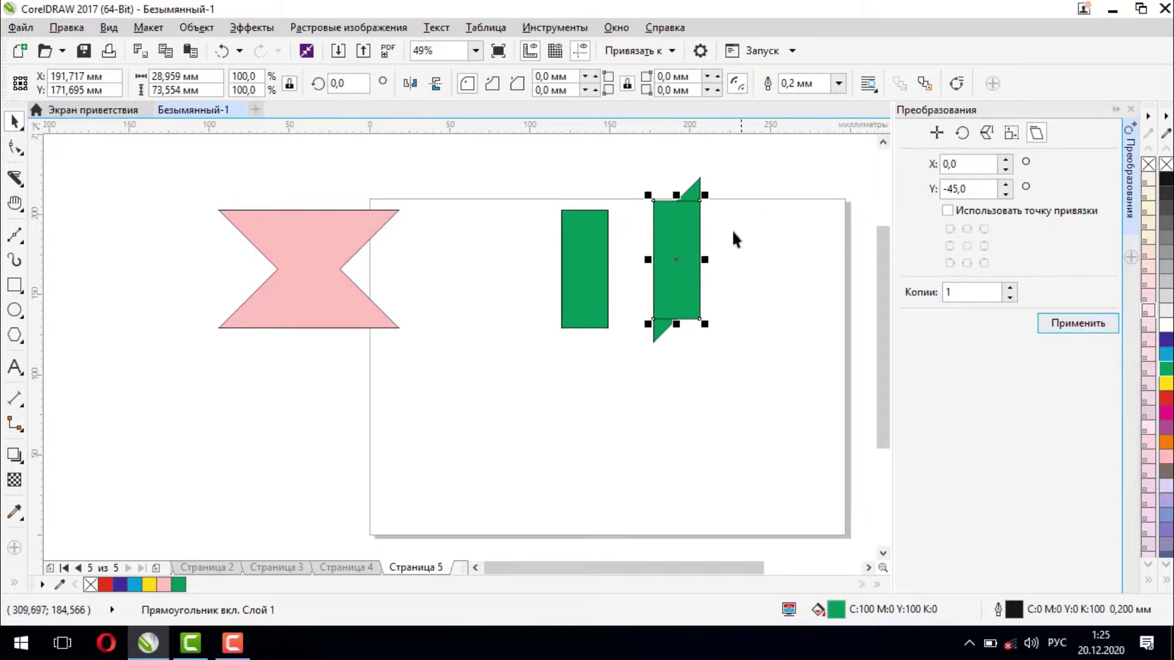
drag(684, 238, 732, 218)
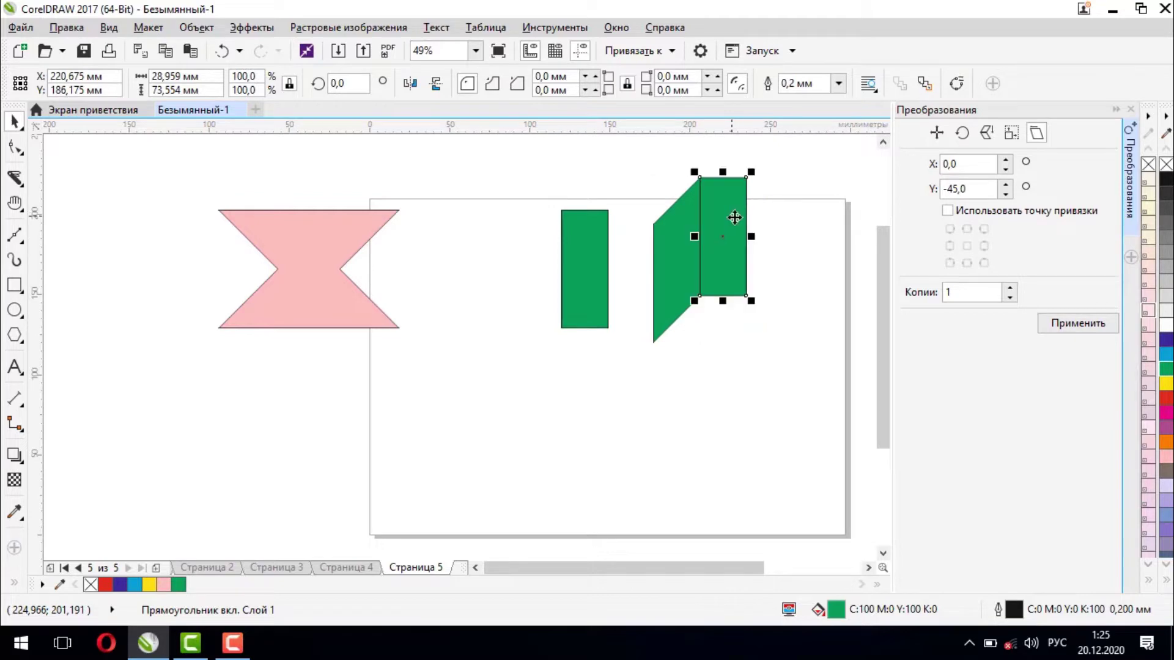
click(807, 313)
Make 1 copy of the right green rectangle skewed vertically by 45° and lower it until their upper-right corners meet.
click(742, 234)
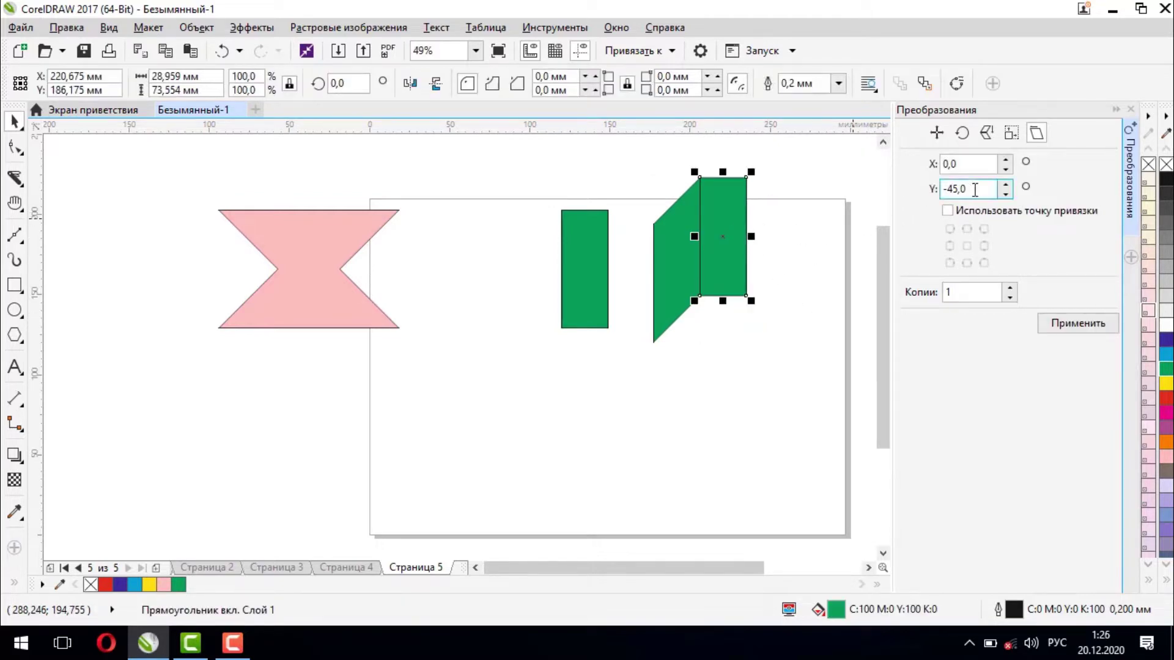
click(979, 190)
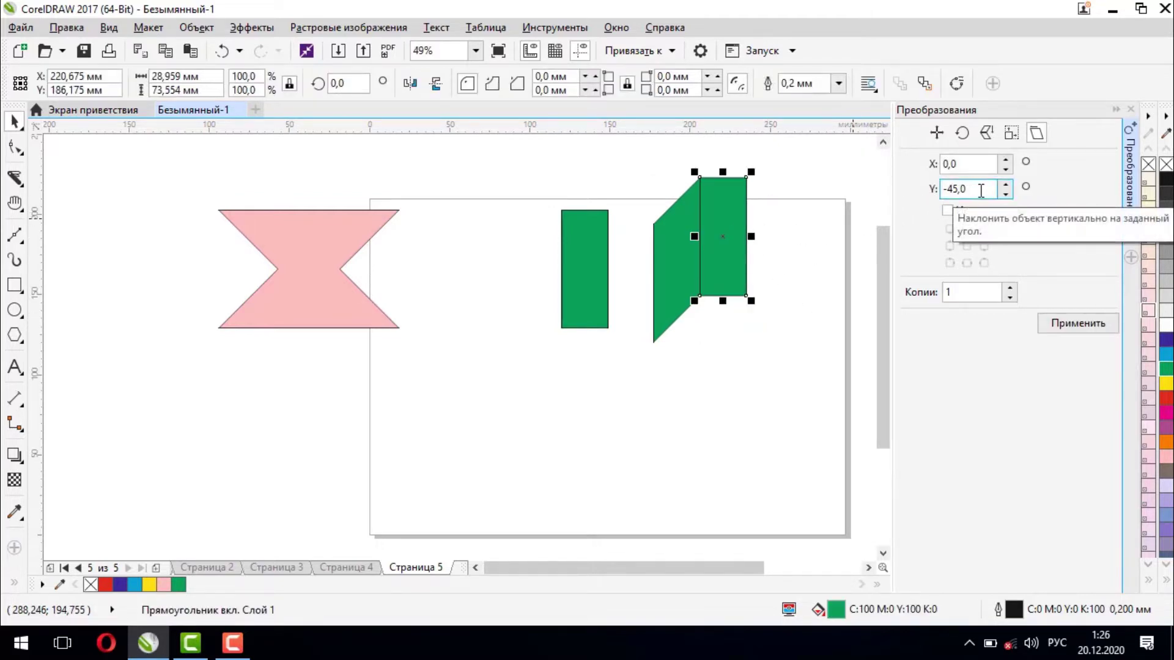
drag(978, 190, 920, 190)
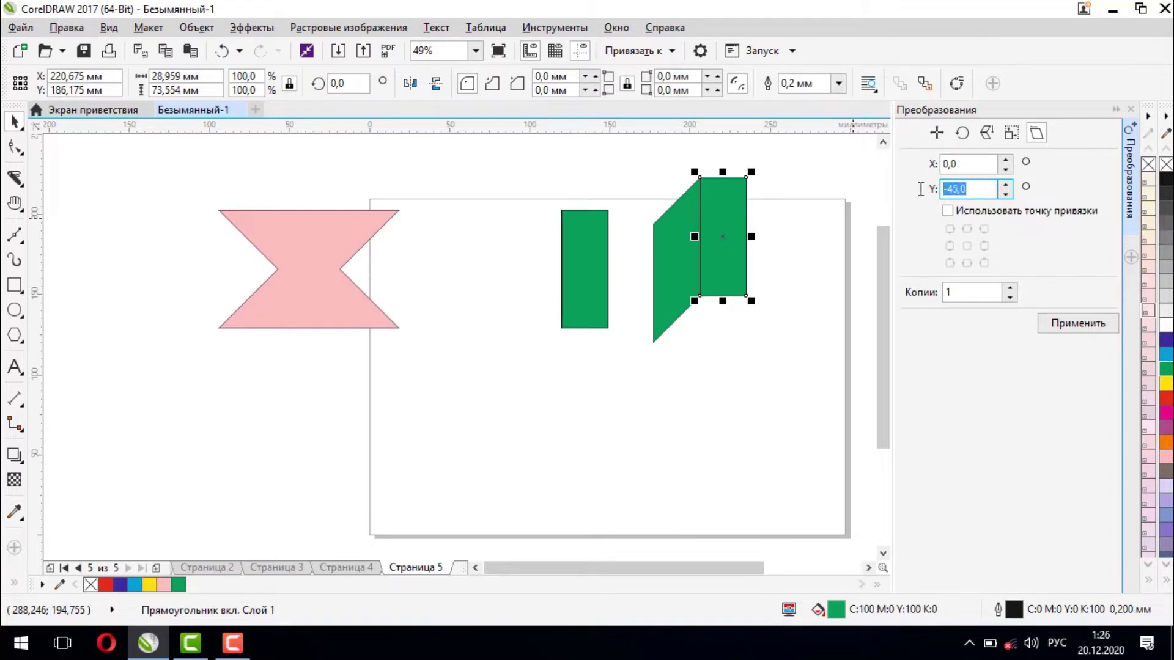
text(45)
click(1069, 327)
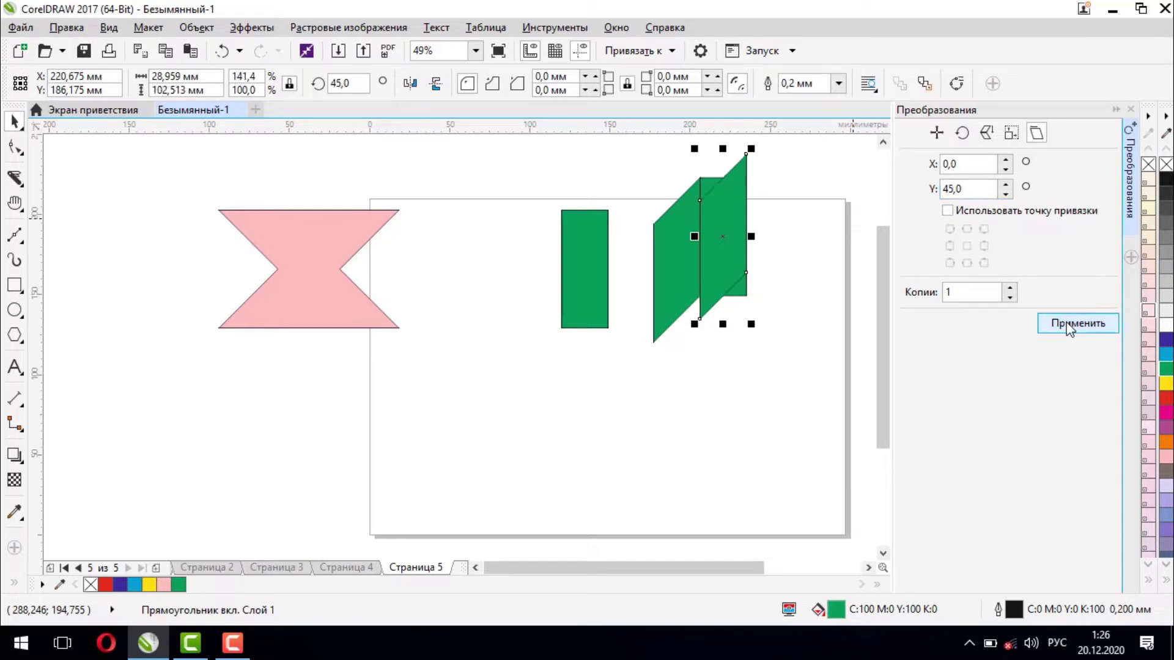
mouse_move(737, 233)
mouse_down()
mouse_move(780, 287)
mouse_move(732, 247)
mouse_up()
click(776, 307)
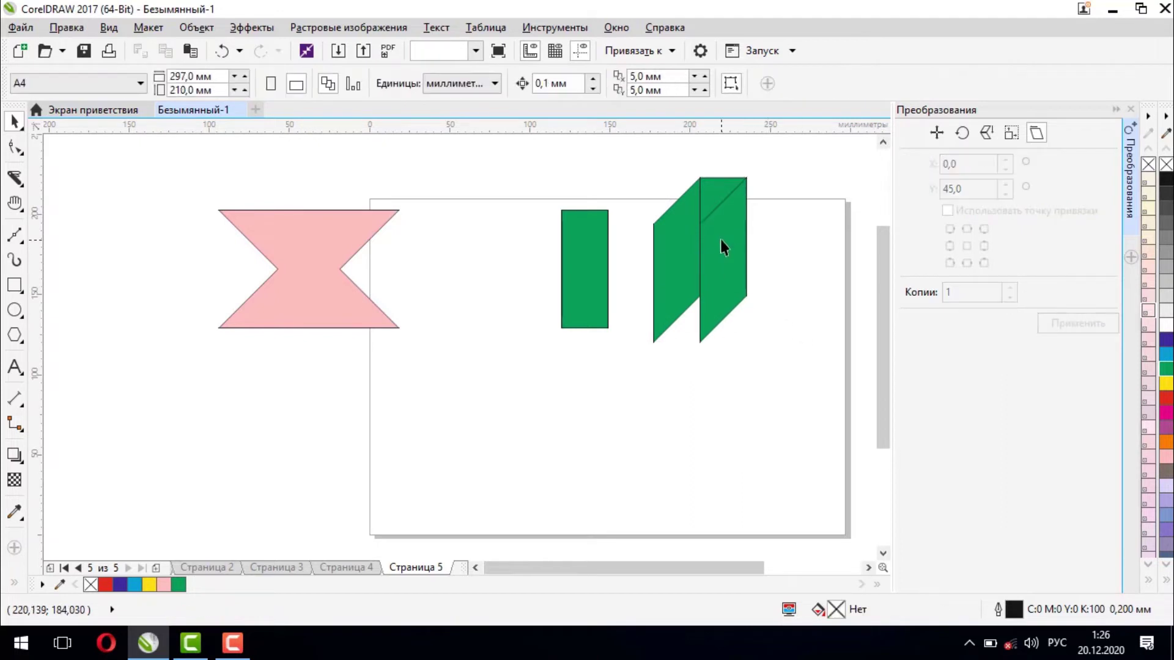
Fill the front skewed copy on the right with light blue and deselect it.
click(723, 244)
click(1166, 355)
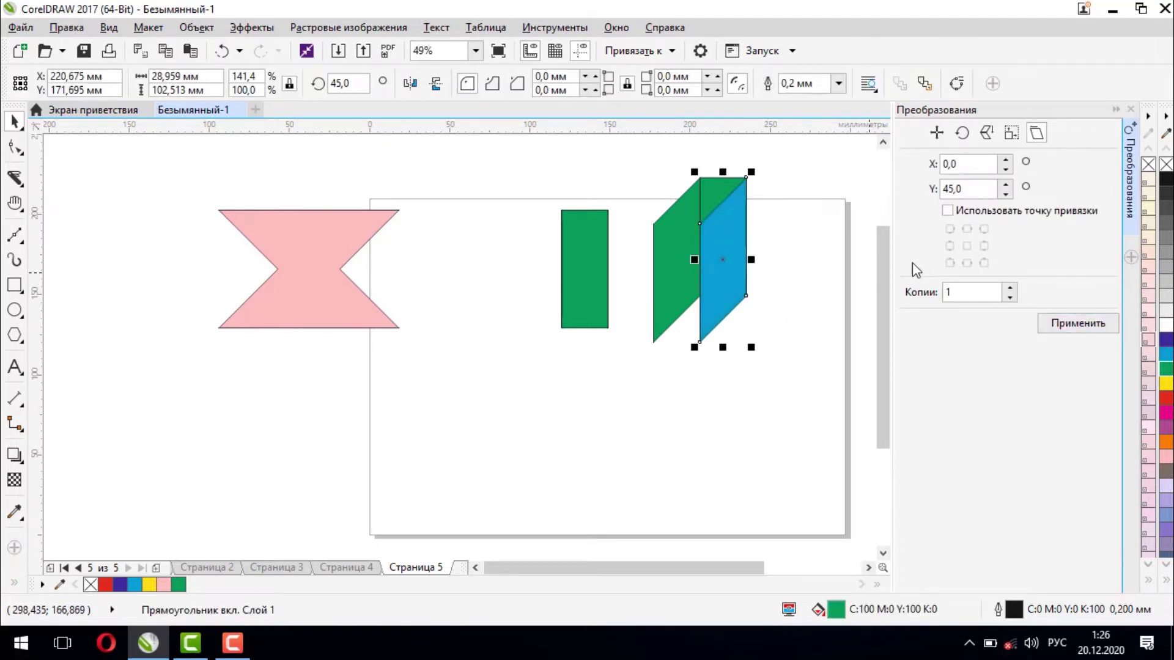
click(811, 342)
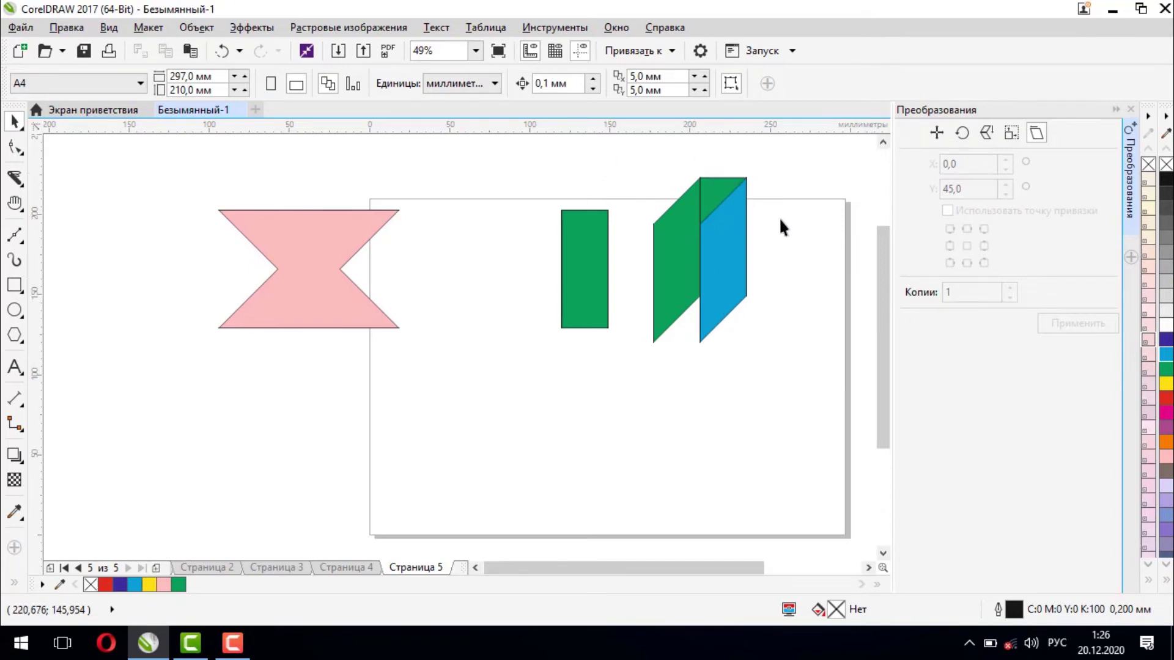
Select the green upright rectangle behind the light blue parallelogram.
click(711, 189)
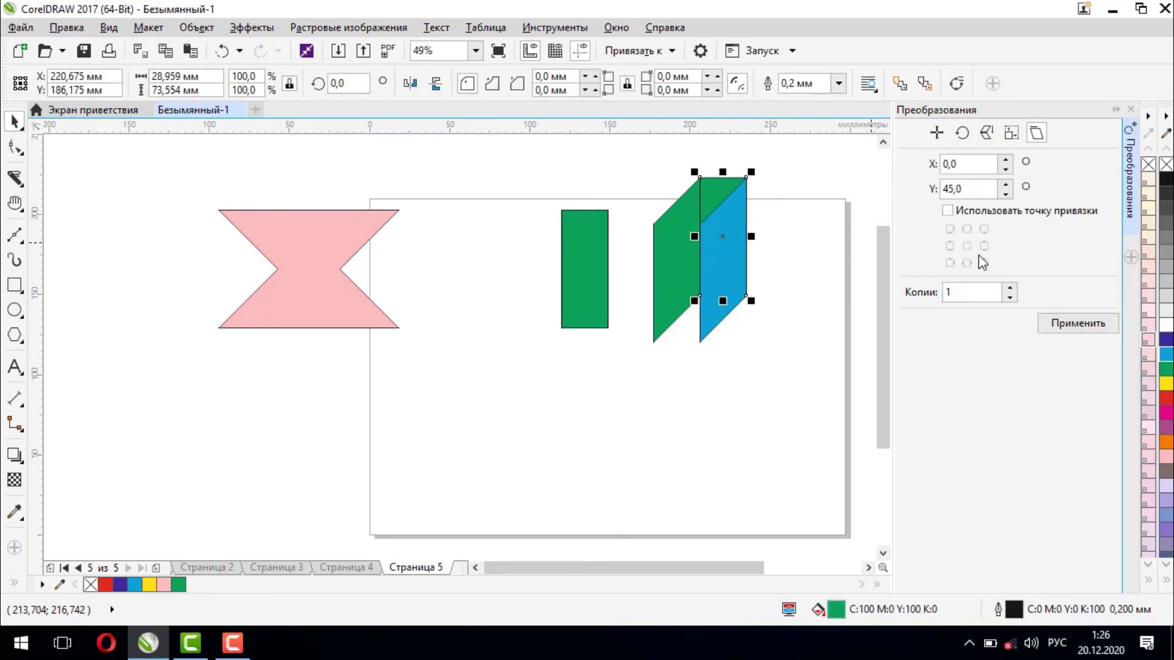